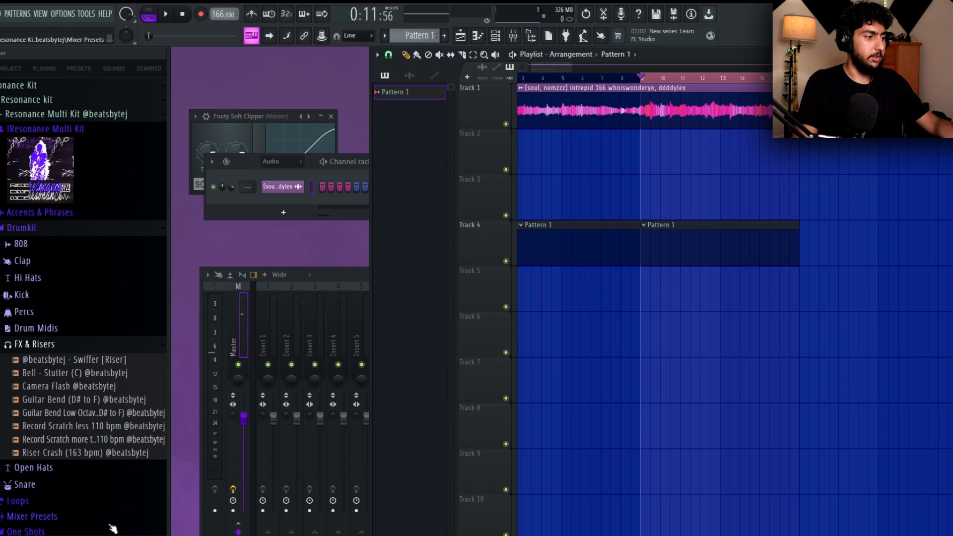
Open the PERC LOOPS folder of Mai Drum Kit 1 in the sample browser.
scroll(99, 437, "down", 2)
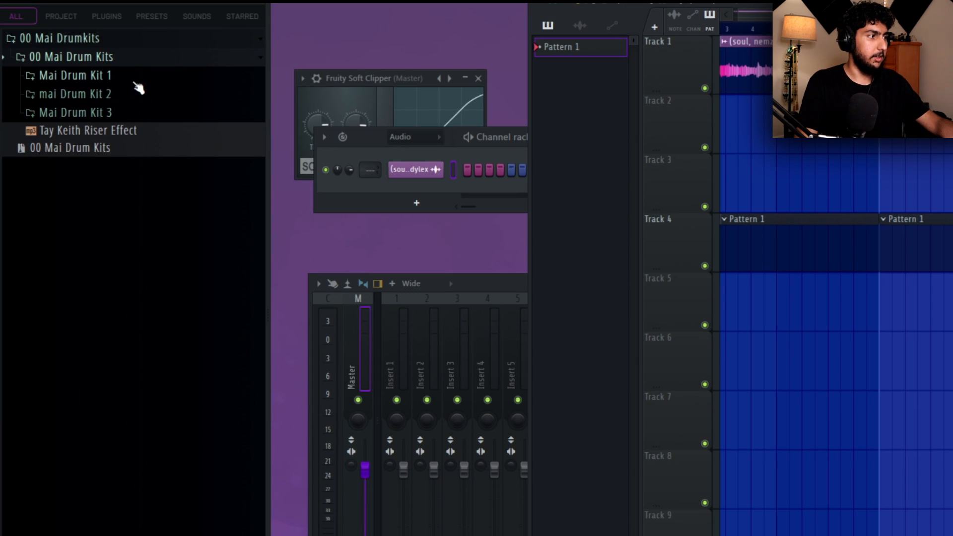
left_click(130, 83)
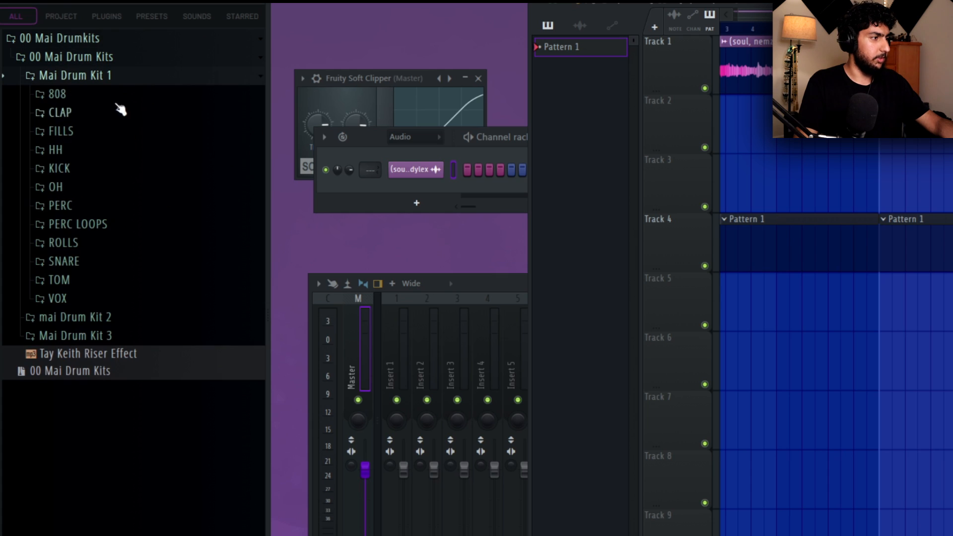
left_click(110, 223)
scroll(117, 244, "down", 3)
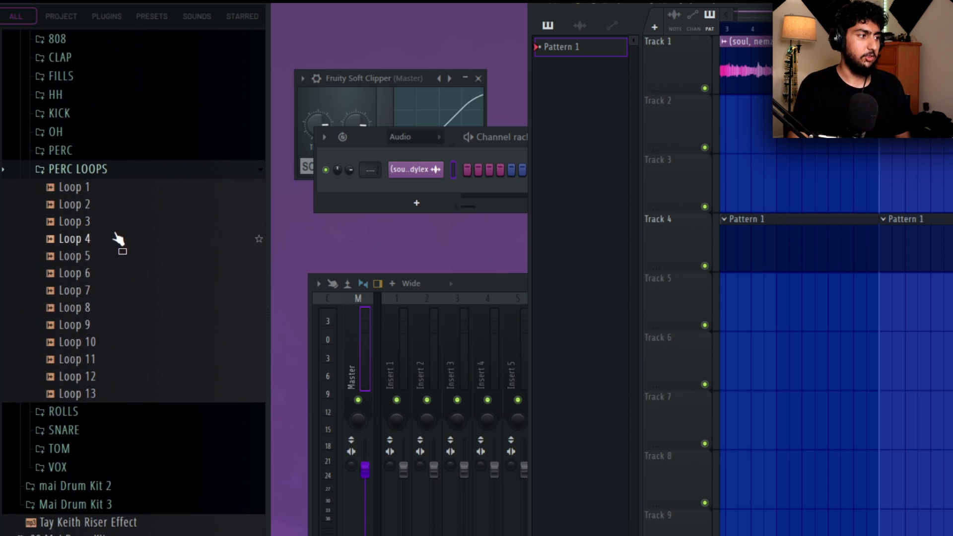
Audition the percussion loops from Loop 1 through Loop 9.
left_click(138, 191)
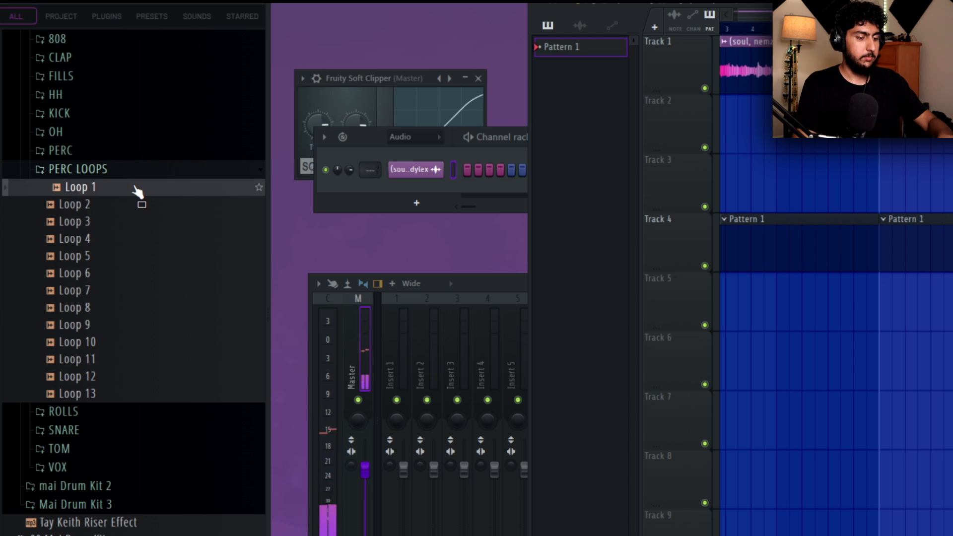
key("Down")
key("Down")
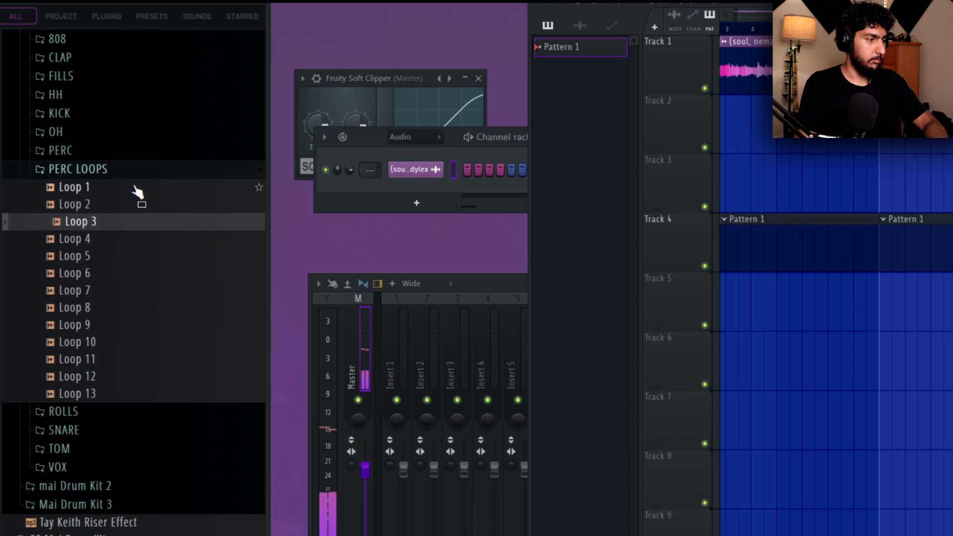
key("Down")
key("Down")
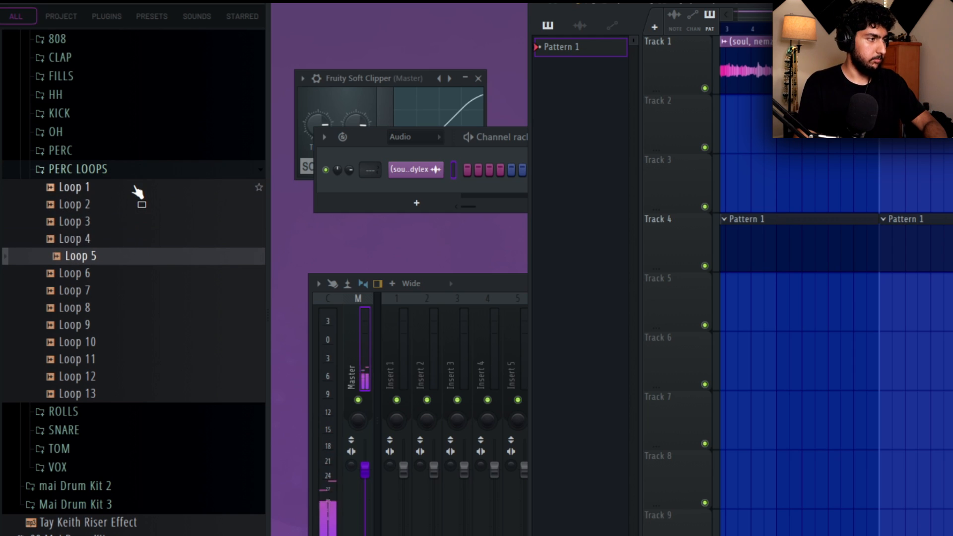
key("Down")
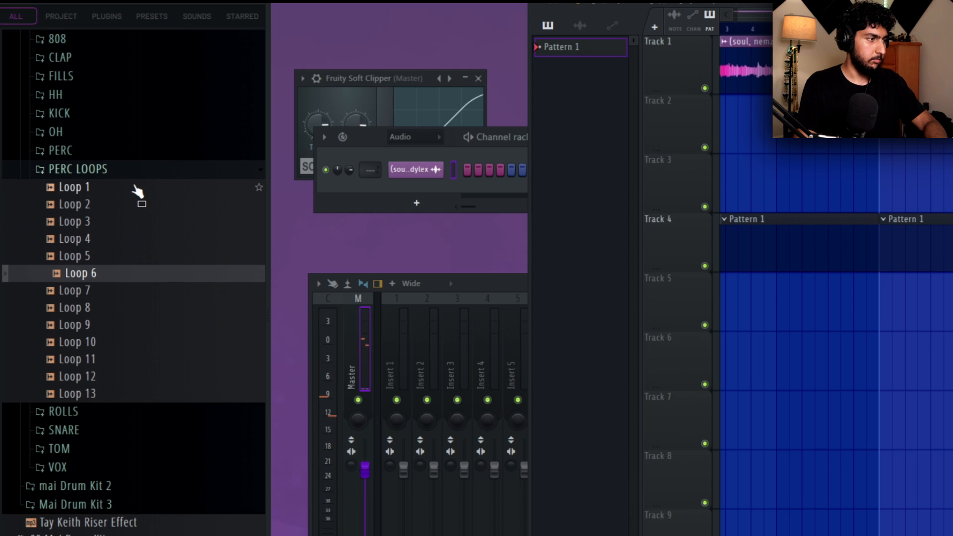
key("Down")
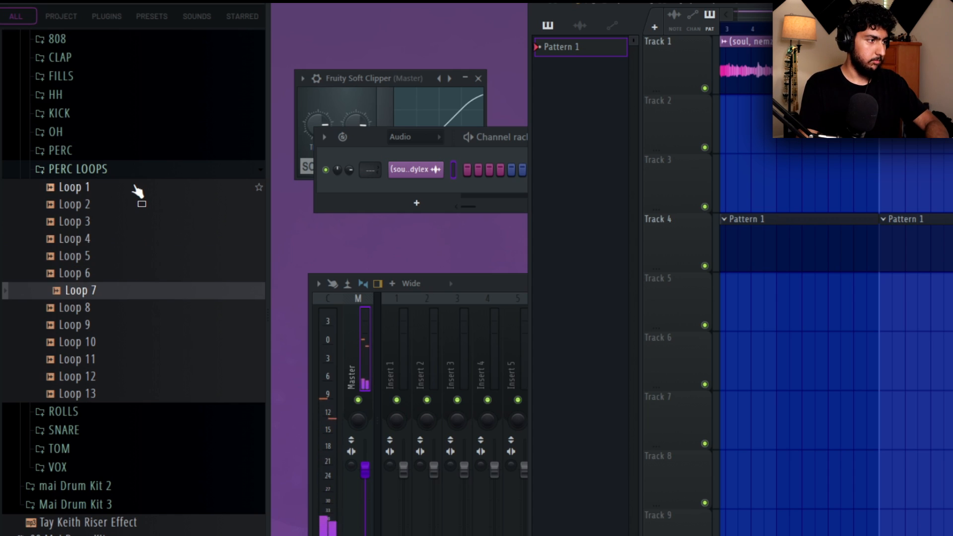
key("Down")
key("Down")
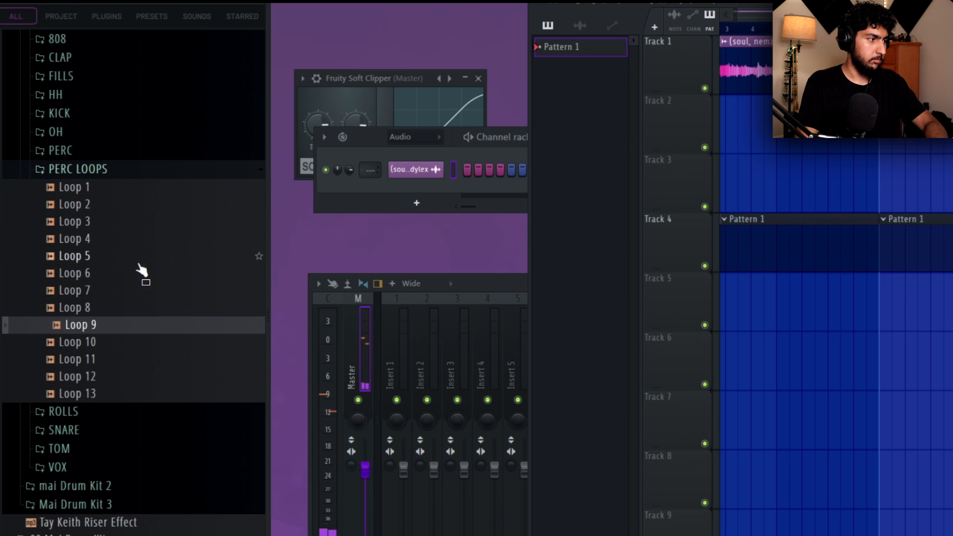
Place the Loop 7 sample on Track 3 of the playlist, starting at bar 9.
left_click(113, 290)
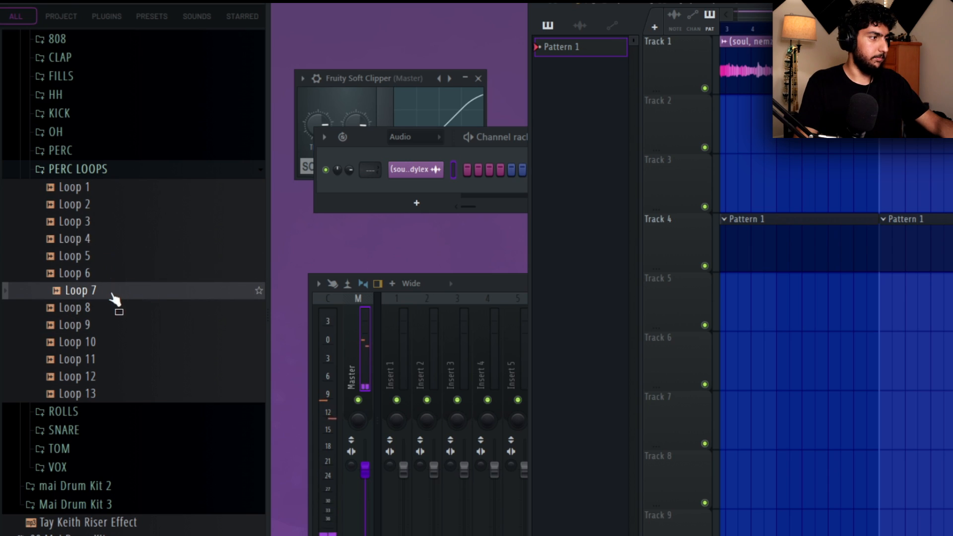
left_click_drag(115, 296, 570, 218)
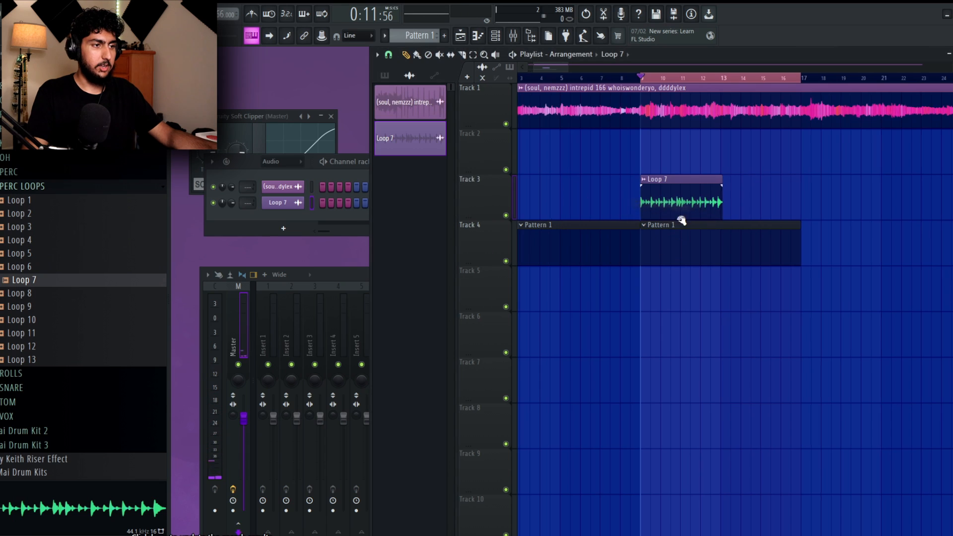
scroll(681, 221, "up", 4)
left_click_drag(702, 251, 787, 279)
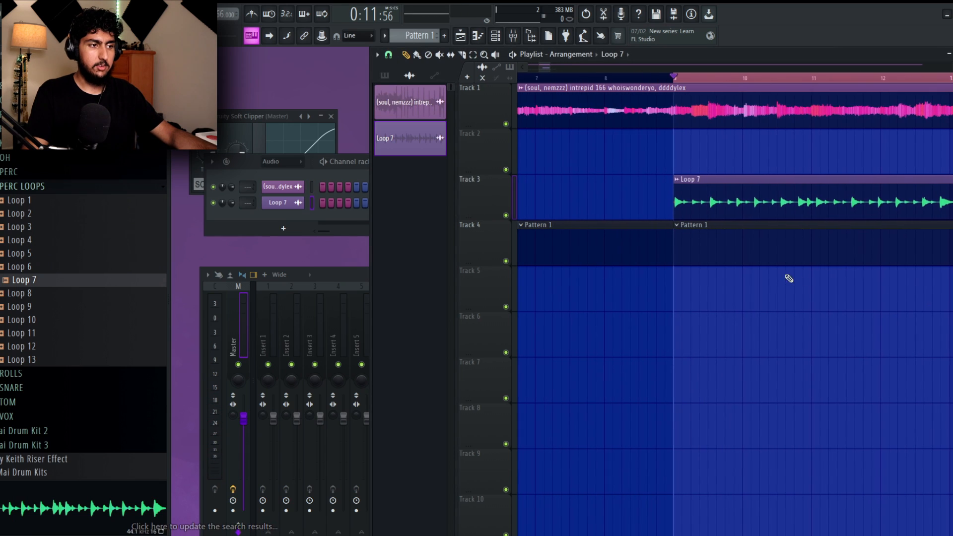
Slice the silent lead-in off the start of the Loop 7 clip and delete the cut piece.
left_click_drag(950, 213, 918, 218)
left_click_drag(863, 192, 767, 212)
left_click_drag(784, 278, 855, 297)
left_click(743, 280, "ctrl")
scroll(568, 210, "up", 9)
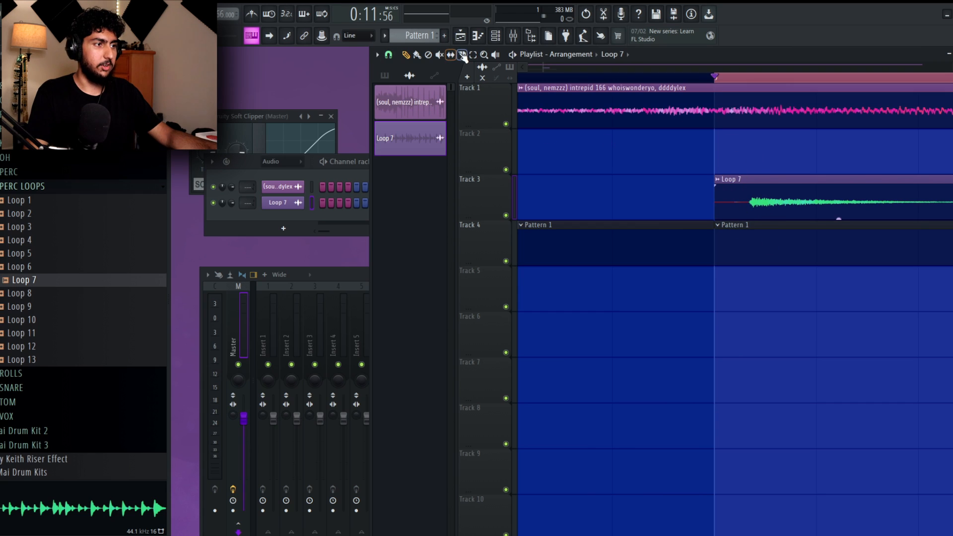
right_click(685, 177)
left_click(697, 282)
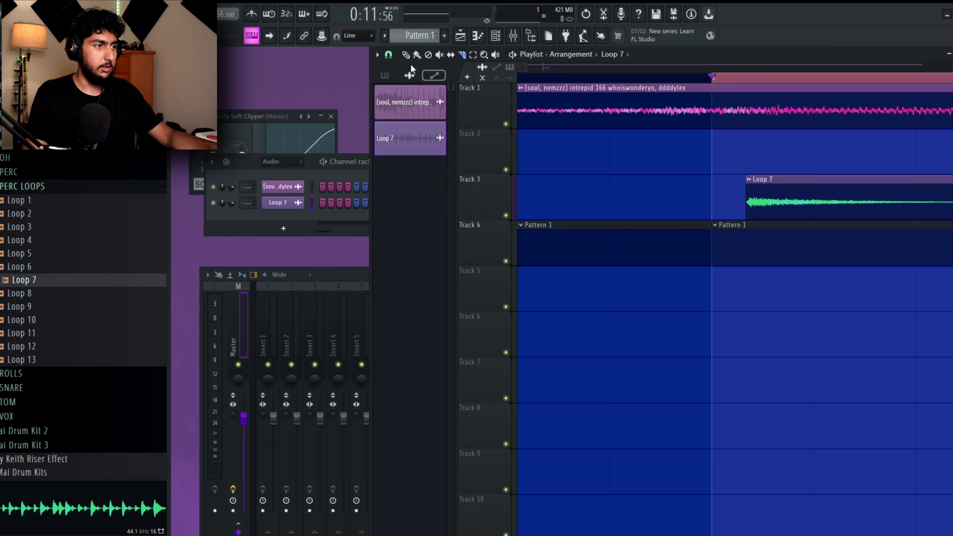
Move the trimmed Loop 7 clip back so its first hit lands on the start of bar 9.
scroll(784, 194, "down", 2)
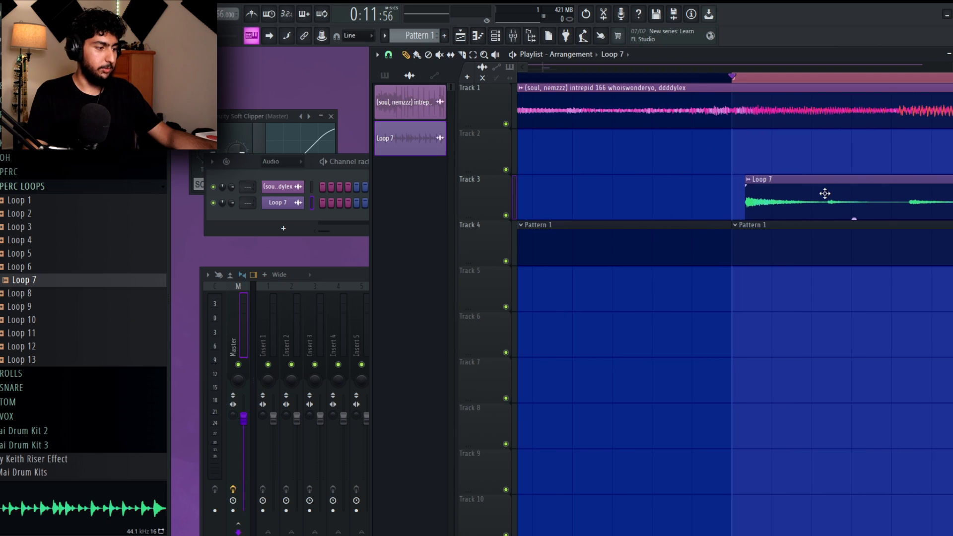
left_click_drag(825, 181, 662, 209)
key("ctrl+z")
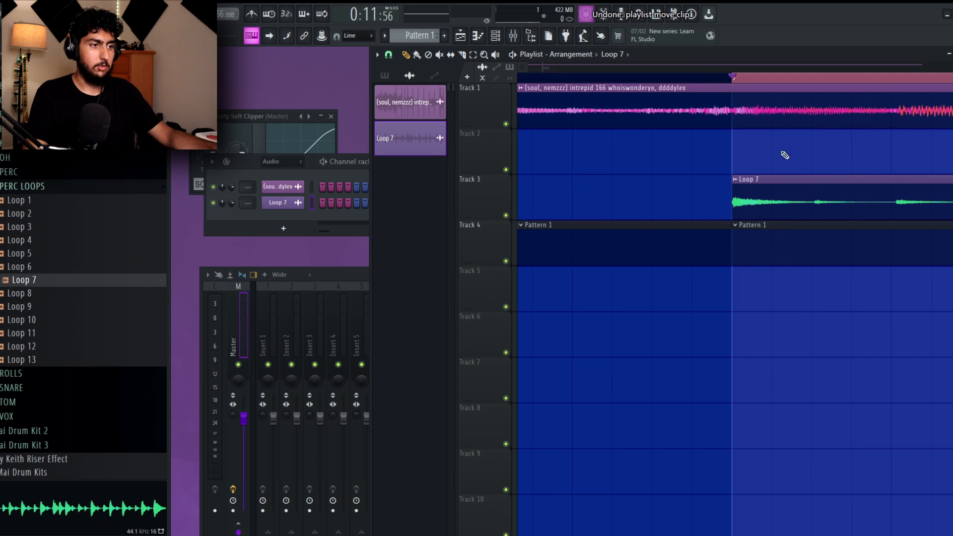
key("ctrl+z")
Shorten the end of the Loop 7 clip on Track 3 to bar 13.
scroll(734, 306, "right", 3)
scroll(735, 306, "down", 1)
scroll(735, 306, "down", 3)
scroll(844, 271, "right", 3)
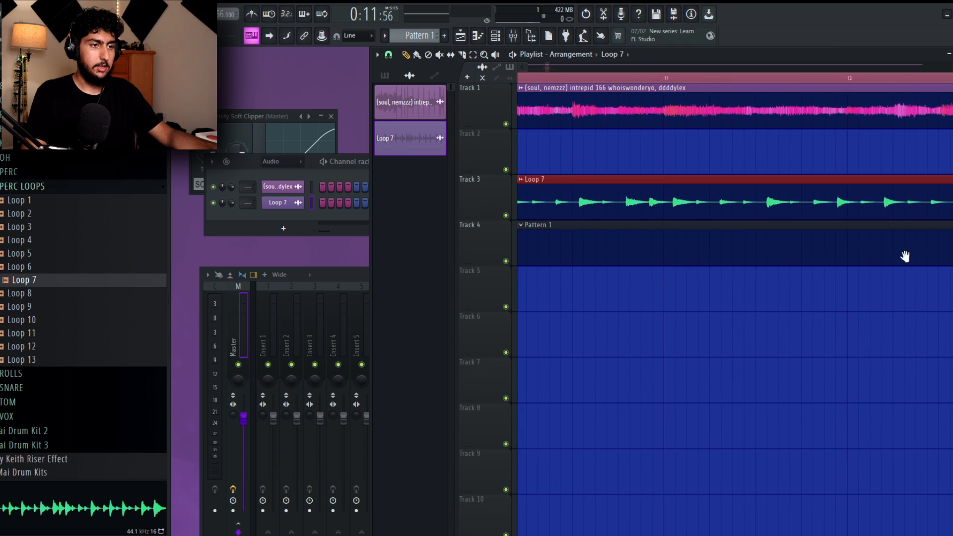
scroll(794, 229, "up", 3)
scroll(747, 227, "down", 2)
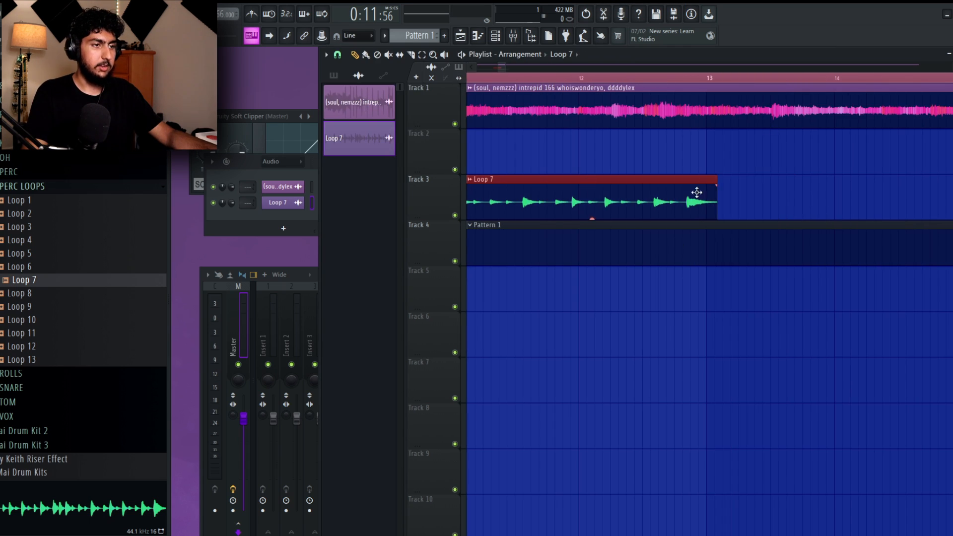
scroll(686, 178, "up", 3)
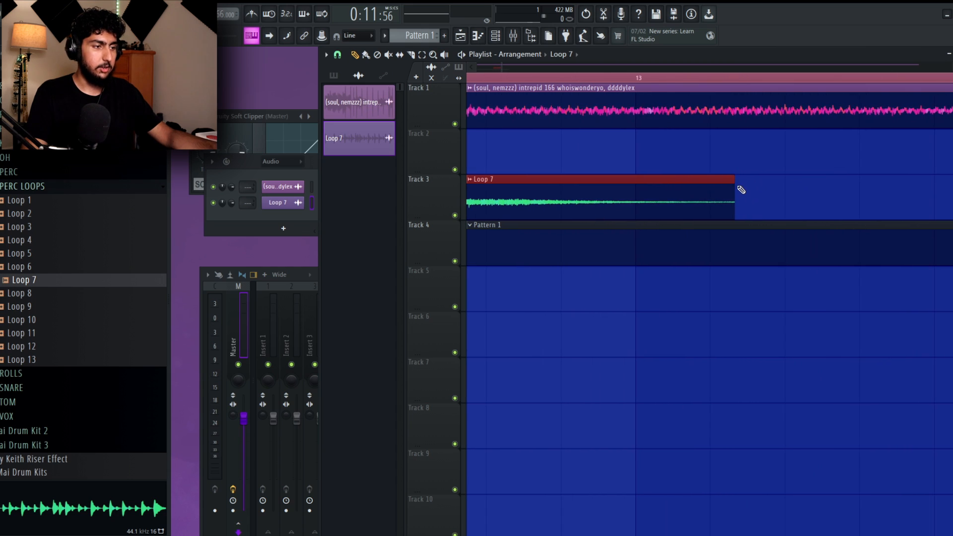
left_click_drag(830, 197, 809, 202)
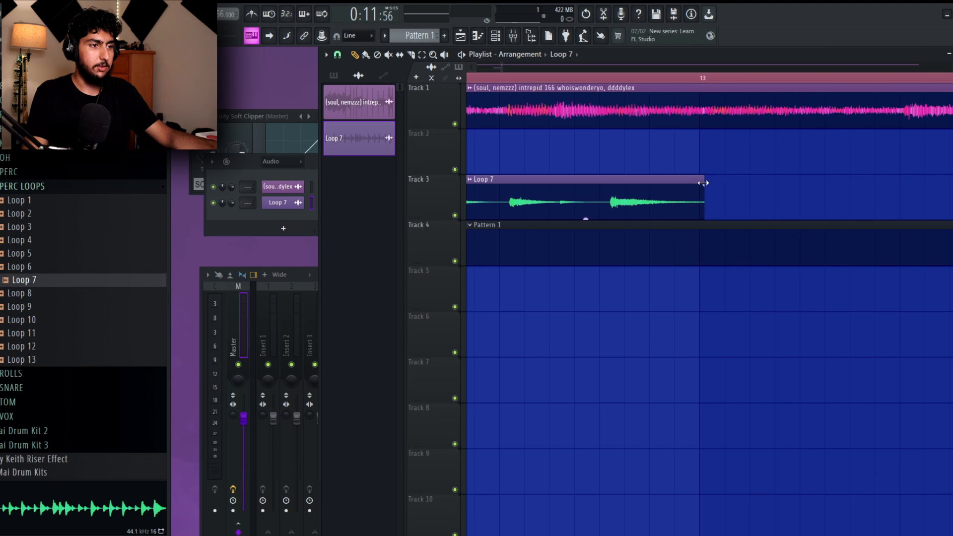
Add a second Loop 7 clip at bar 13 on Track 3 and play back bars 9 to 17.
scroll(743, 192, "down", 3)
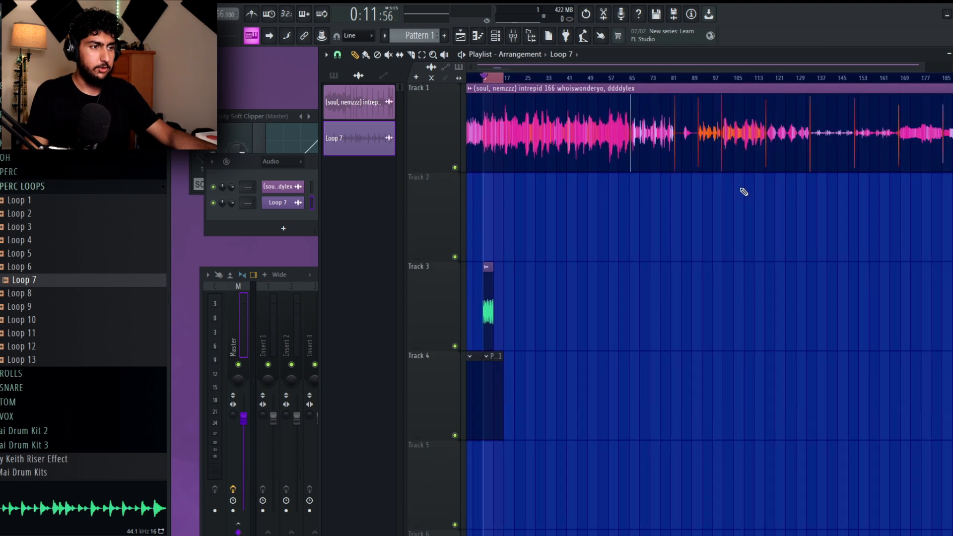
left_click(753, 198)
left_click_drag(588, 78, 850, 79)
key("space")
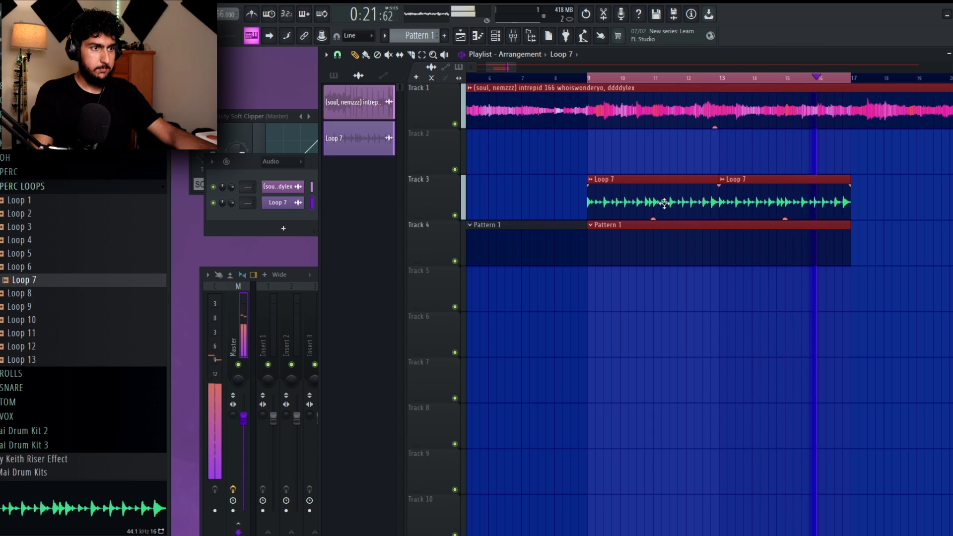
Duplicate the Loop 7 and Pattern 1 clips of bars 9 to 17 onto bars 17 to 25, and stop playback.
key("ctrl+d")
scroll(705, 202, "down", 1)
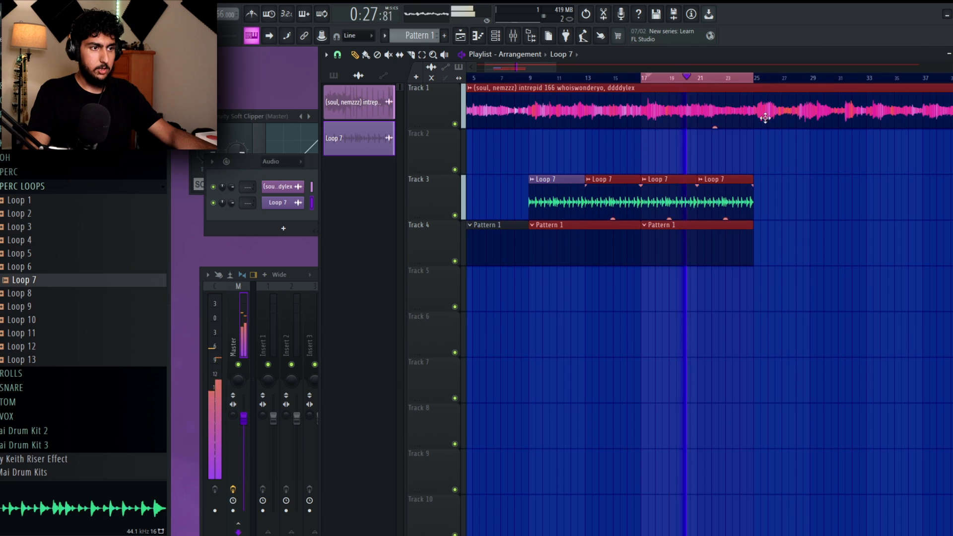
key("ctrl+d")
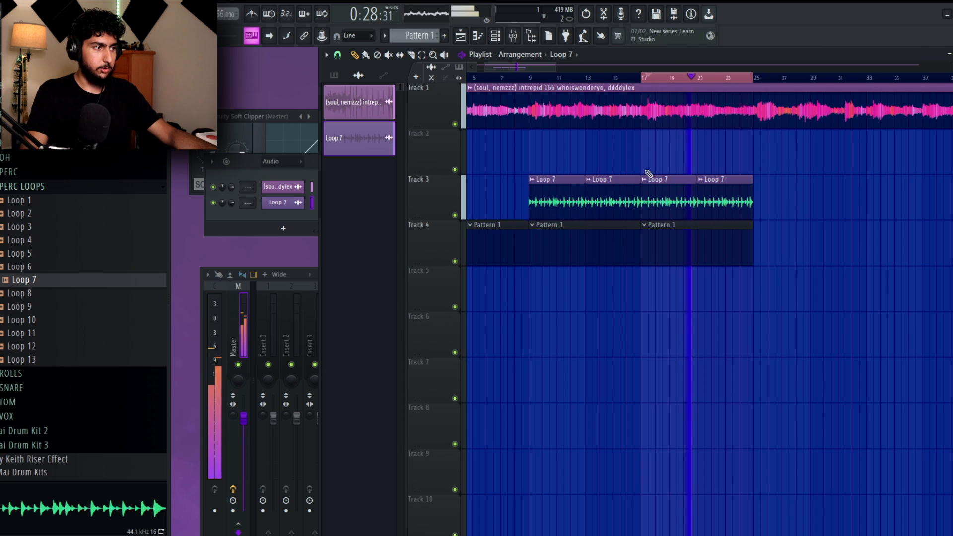
key("space")
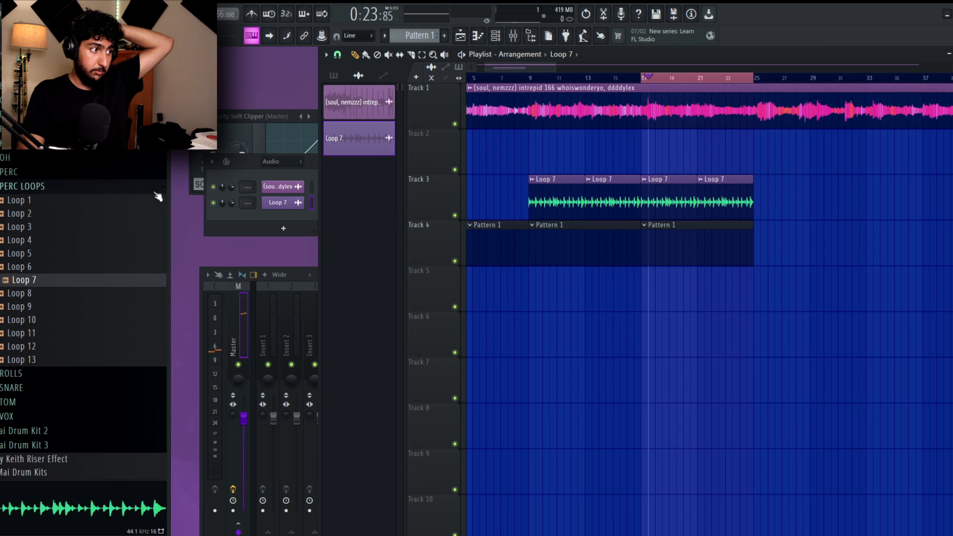
left_click(114, 190)
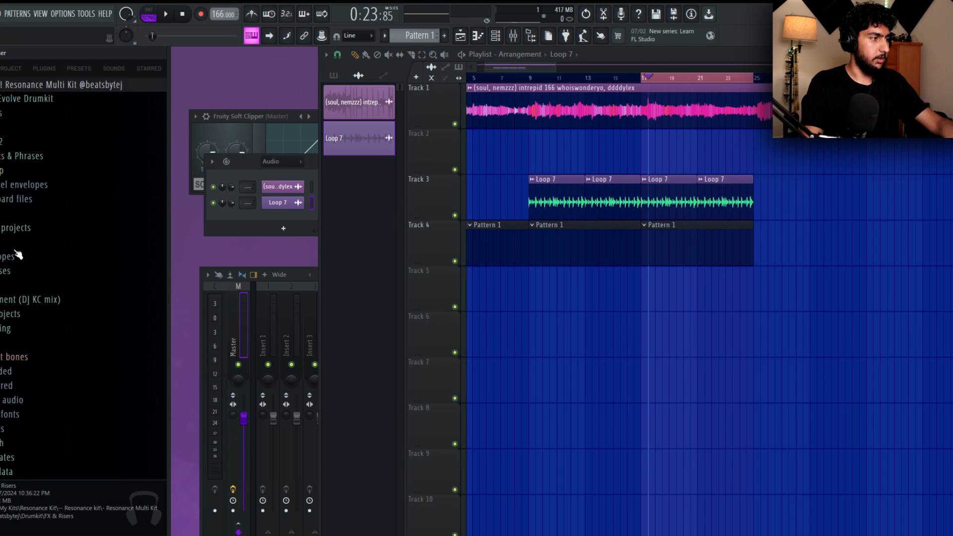
left_click(64, 240)
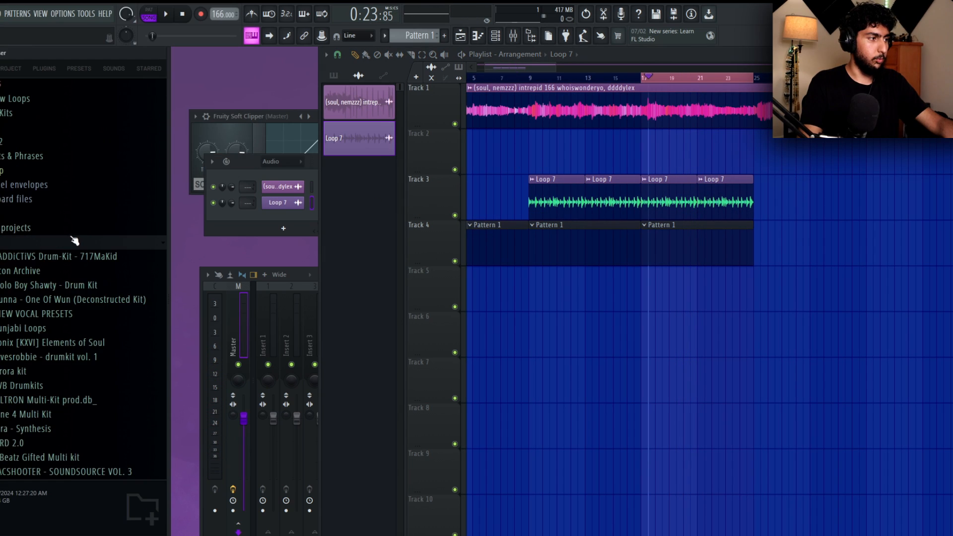
scroll(72, 219, "down", 2)
left_click(95, 277)
scroll(102, 263, "down", 2)
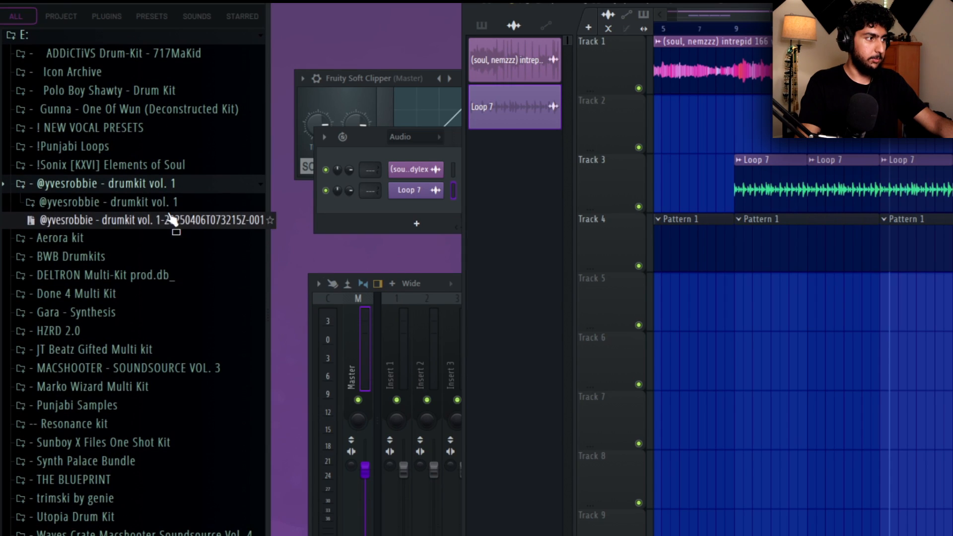
left_click(148, 202)
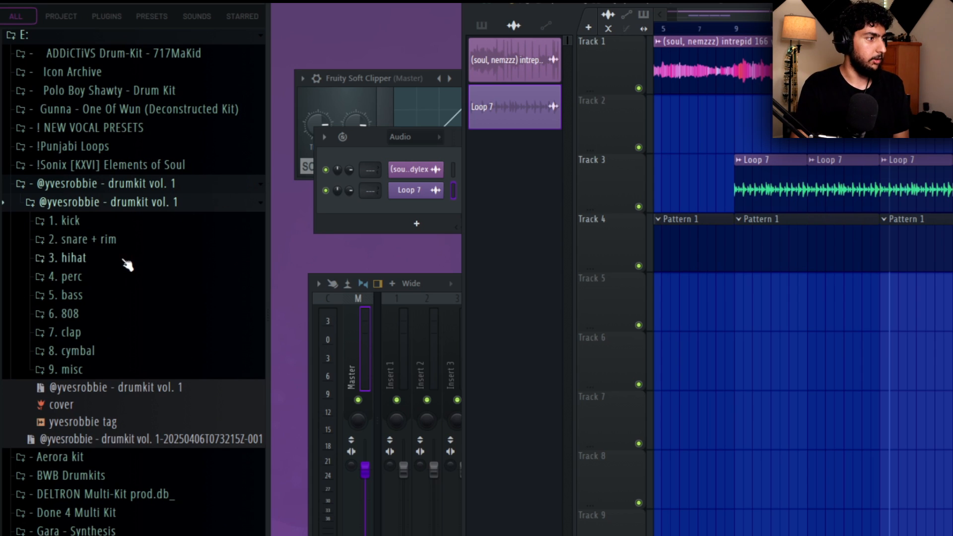
left_click(77, 241)
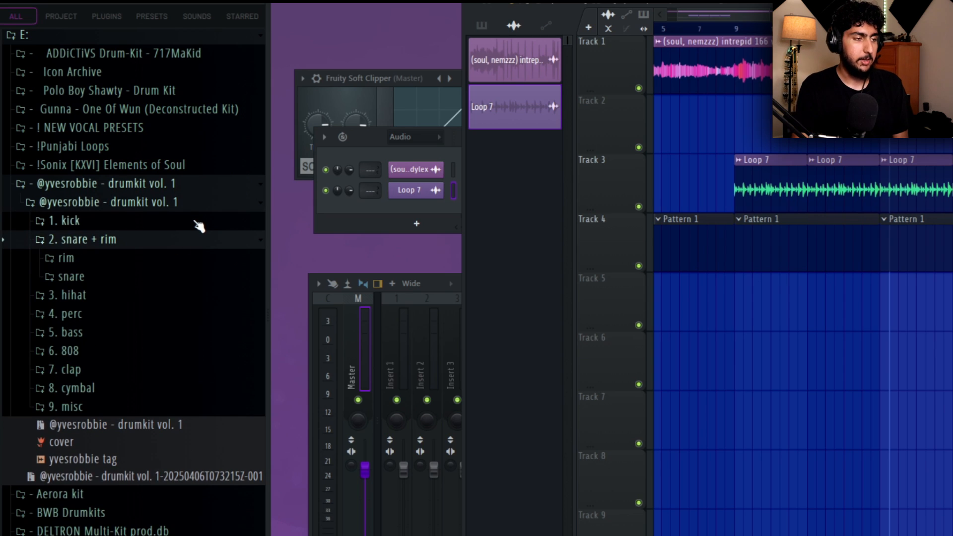
left_click(112, 274)
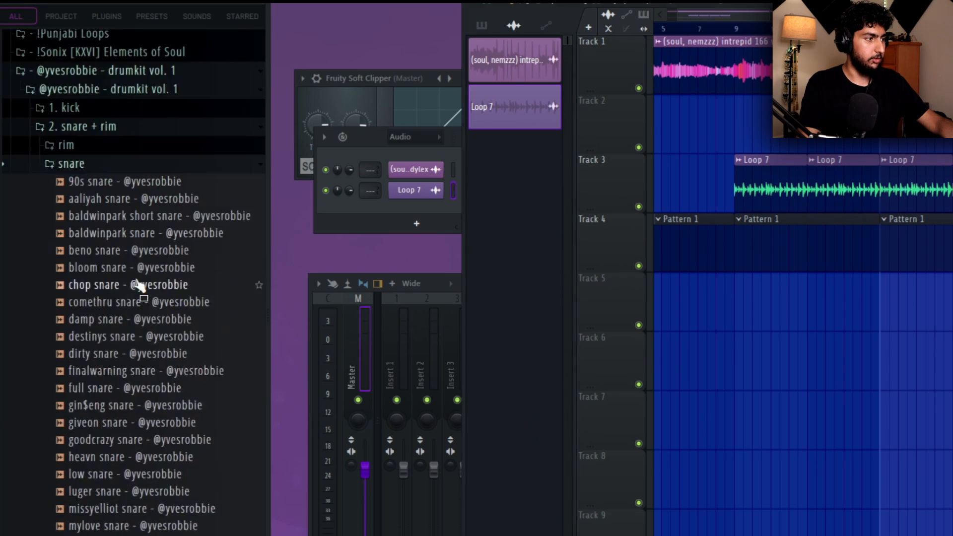
Audition the first snares in the folder and add the 90s snare as a channel in the channel rack.
scroll(169, 258, "down", 4)
scroll(198, 245, "up", 3)
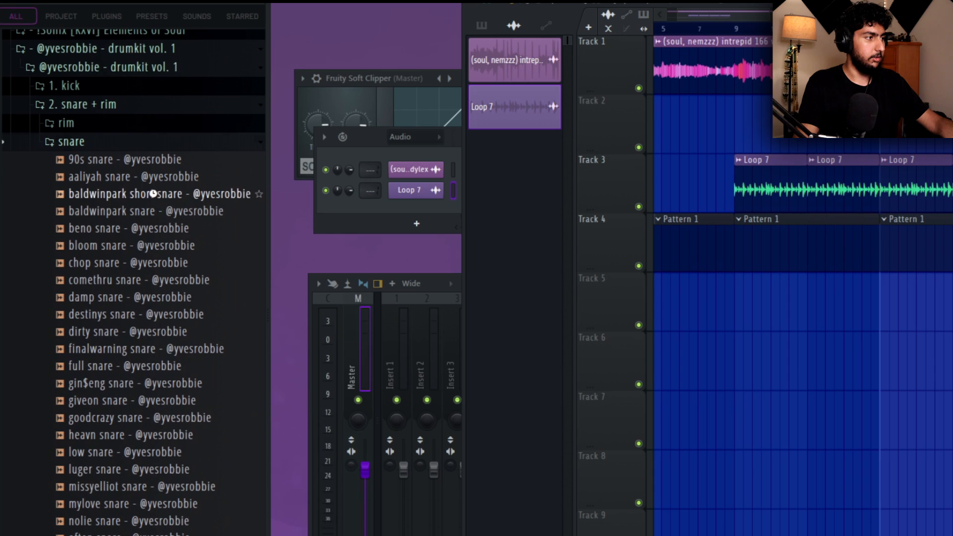
left_click(153, 193)
left_click(155, 177)
left_click(167, 166)
left_click(387, 154)
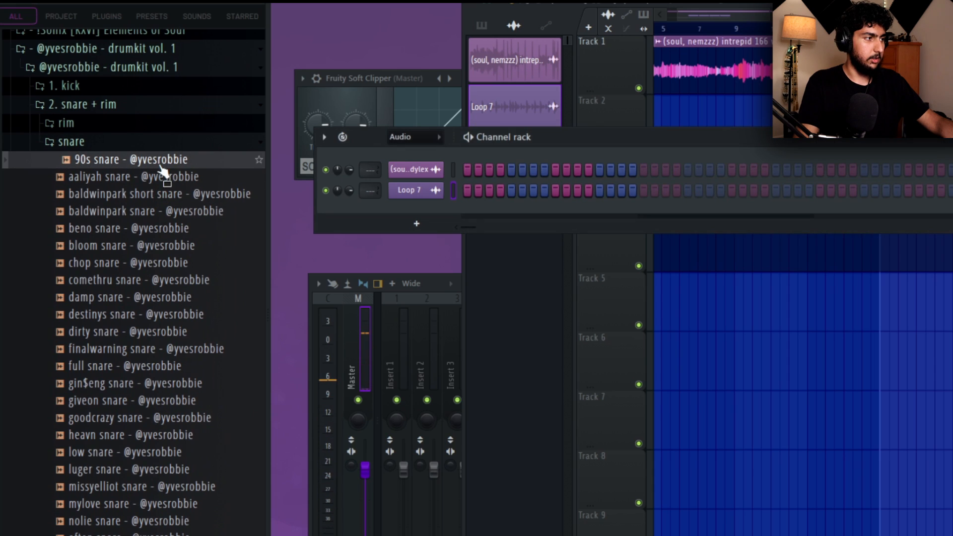
left_click_drag(139, 160, 427, 229)
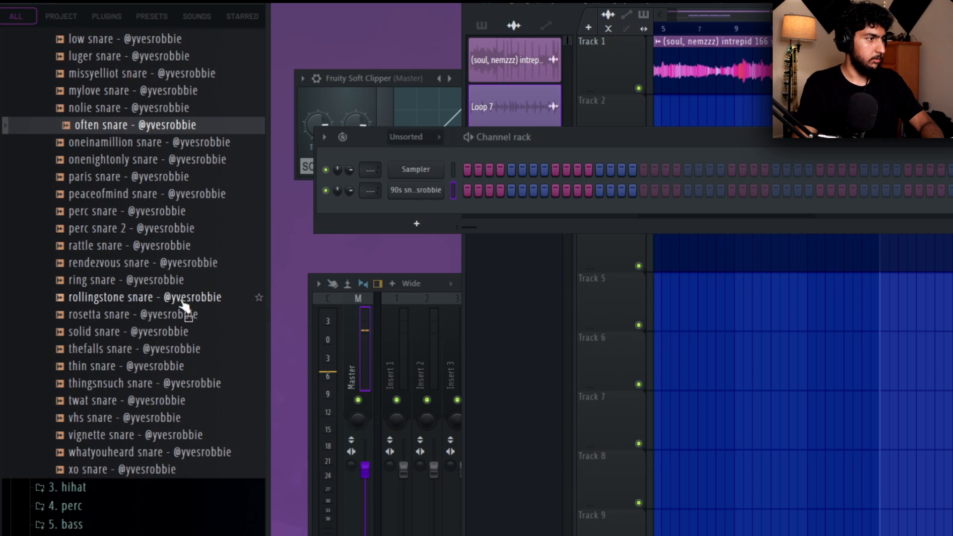
Audition the snares following the often snare and add the rosetta snare as another channel below the 90s snare.
key("Down")
key("Down")
key("Down")
key("Down")
key("Down")
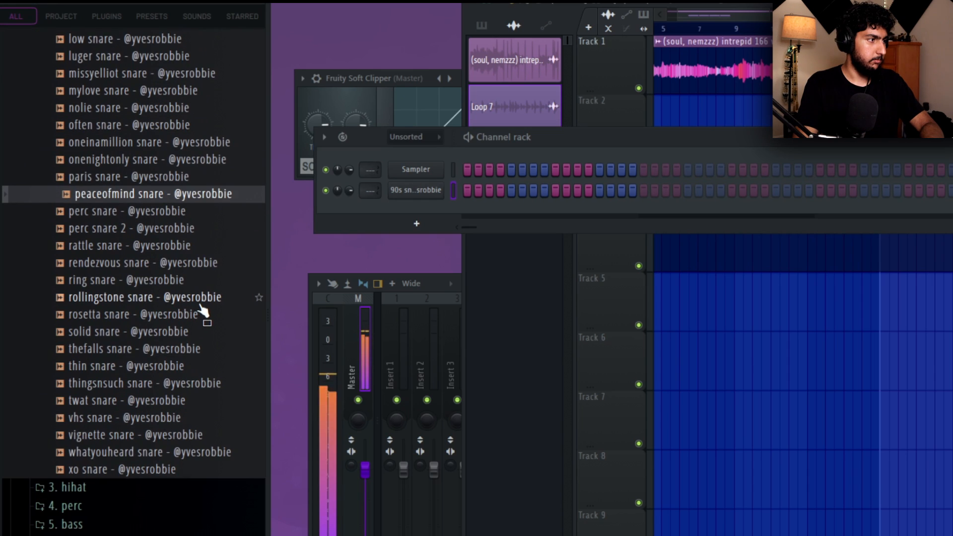
key("Down")
key("Down")
key("Down")
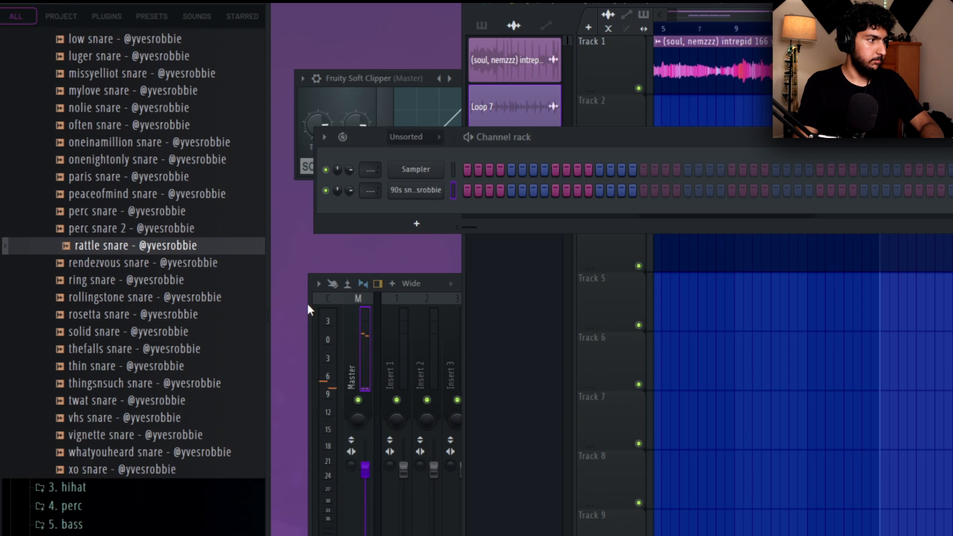
Audition the snares from peaceofmind to rattle and add the rattle snare as a channel below the rosetta snare.
key("Down")
key("Down")
key("Down")
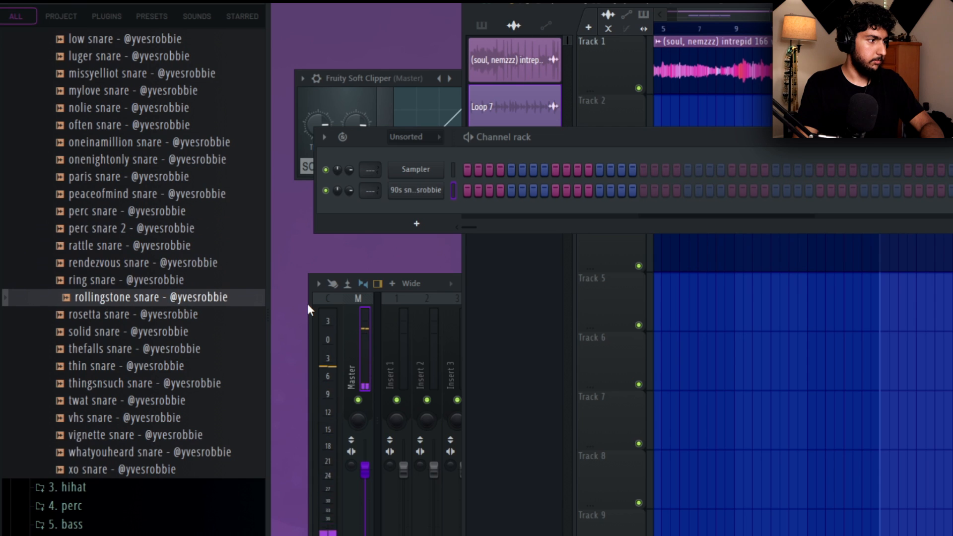
left_click_drag(206, 318, 421, 204)
left_click(132, 195)
key("Down")
key("Down")
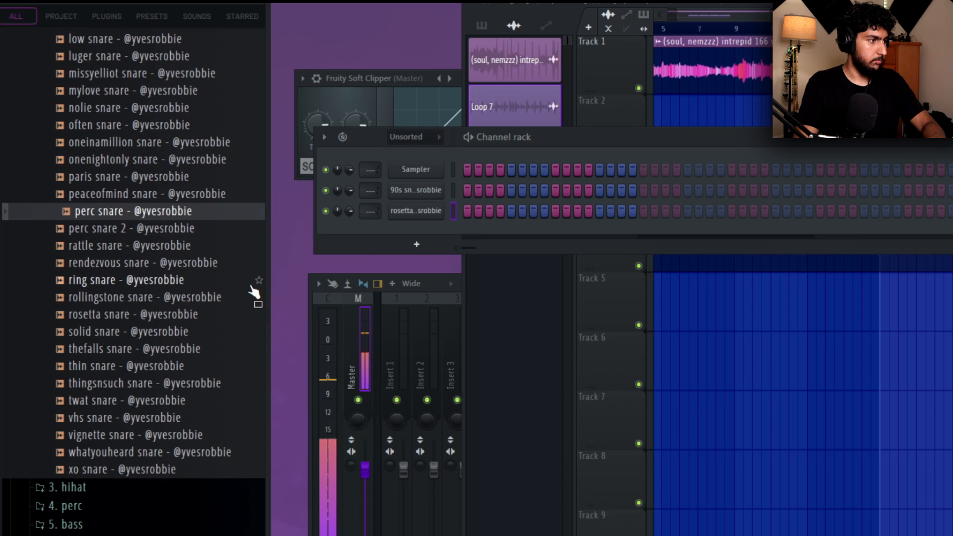
left_click(140, 245)
left_click_drag(136, 249, 445, 204)
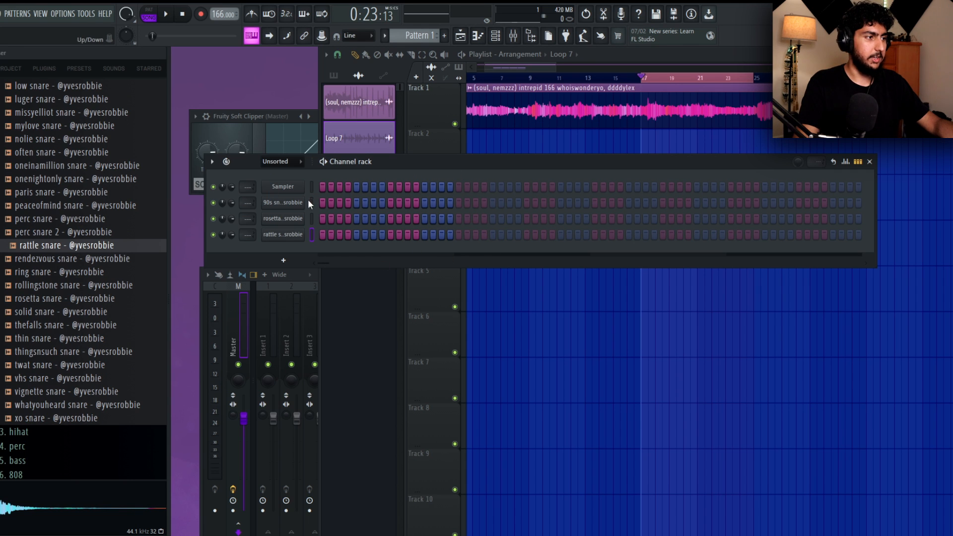
Place a 90s snare hit on step 9 of Pattern 1 and start playback.
key("q")
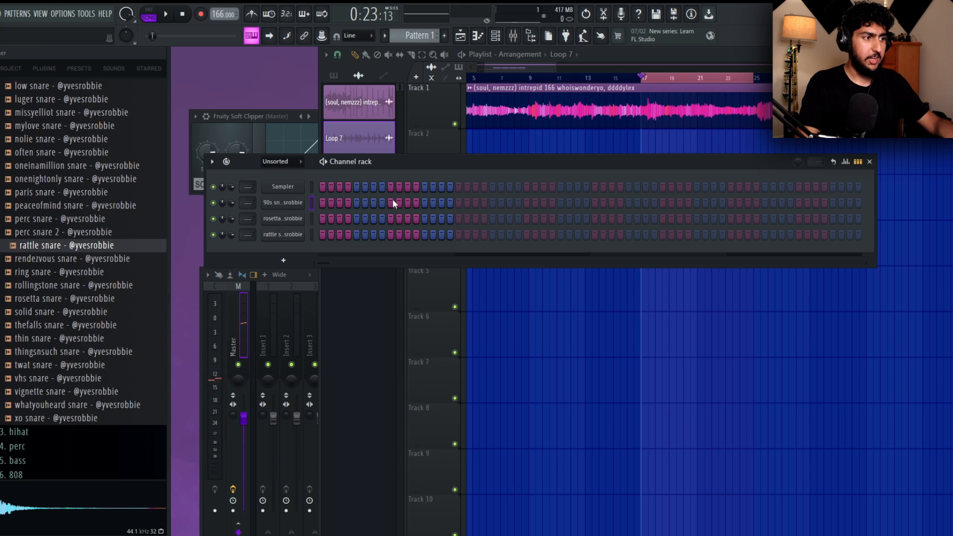
left_click(391, 202)
key("space")
Repeat the 90s snare hit on beat 3 of every bar through bar 8 in the piano roll.
right_click(286, 204)
left_click(324, 202)
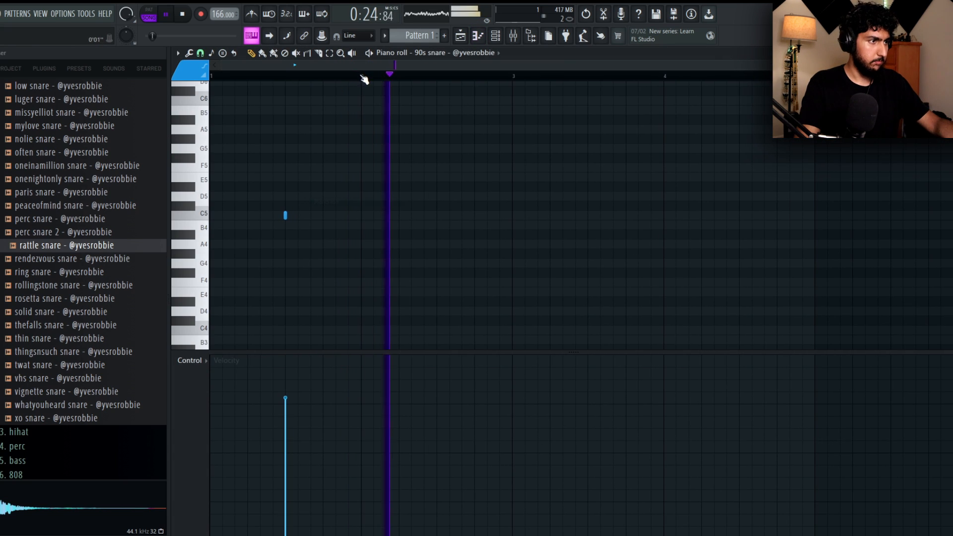
key("ctrl+b")
key("ctrl+b")
key("ctrl+b")
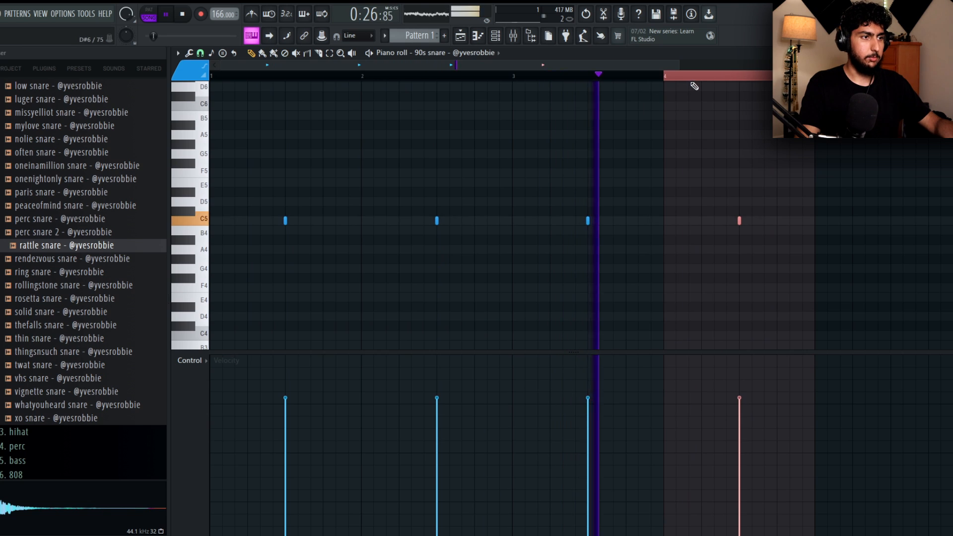
key("ctrl+b")
key("ctrl+b")
key("ctrl+b")
key("ctrl+b")
key("ctrl+d")
right_click(661, 142, "ctrl")
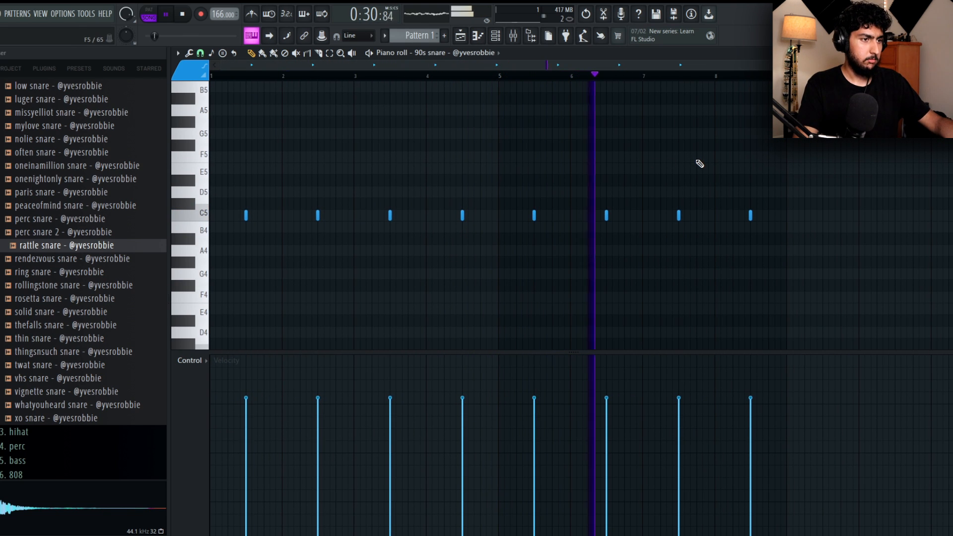
left_click(941, 53)
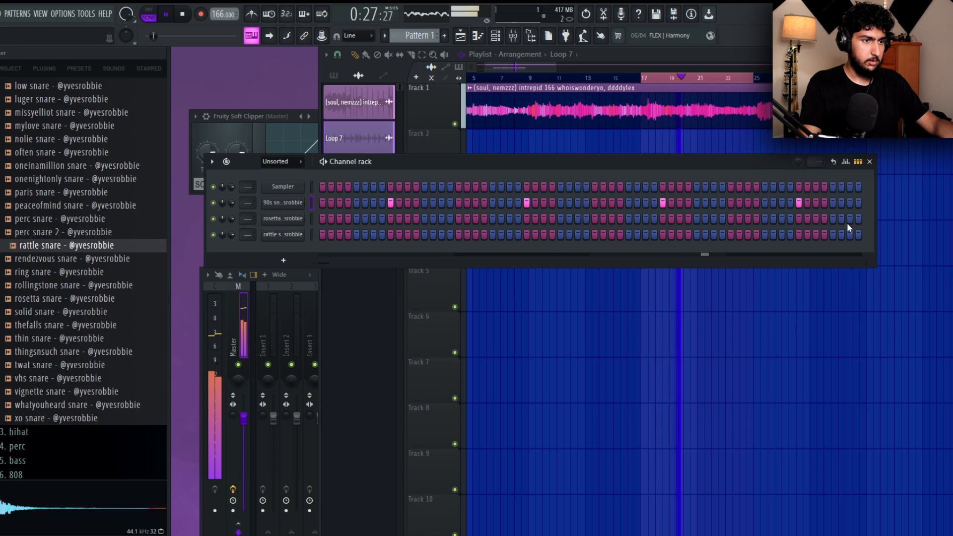
Place a rosetta snare hit on beat 4 of bar 4 and repeat it in bar 8.
right_click(302, 218)
left_click(326, 218)
key("ctrl+a")
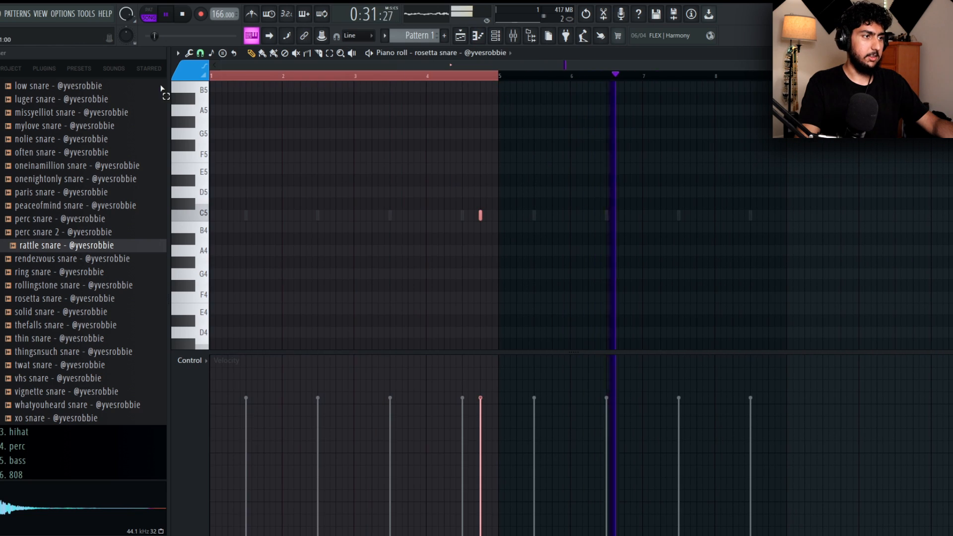
key("ctrl+b")
key("ctrl+d")
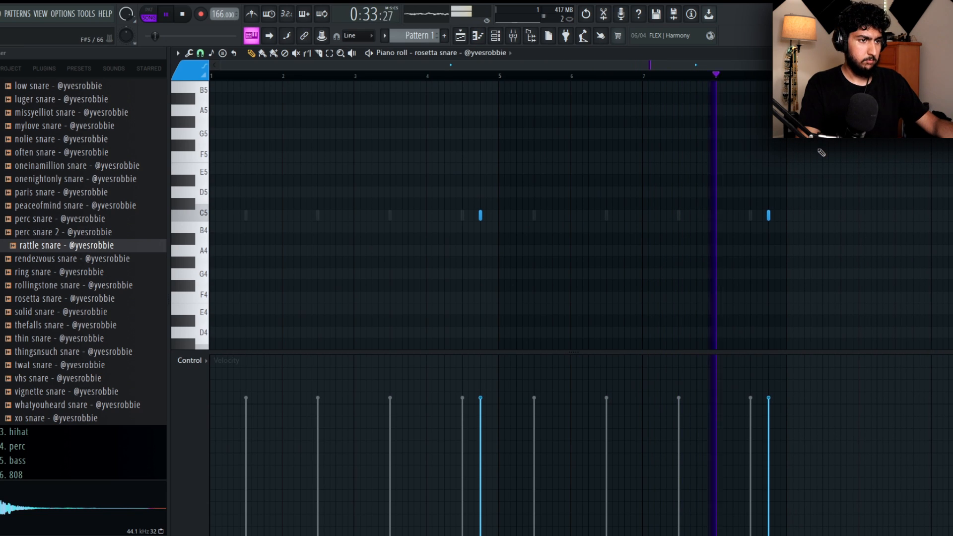
key("Escape")
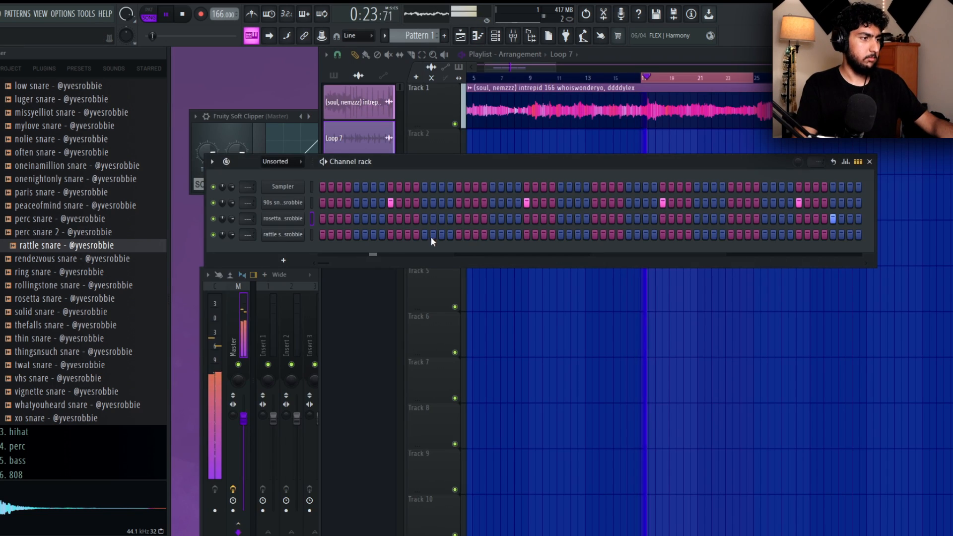
Place rattle snare hits on steps 19, 23 and 51 and repeat the four-bar pattern over bars 5 to 8.
right_click(305, 233)
left_click(342, 233)
left_click(407, 215)
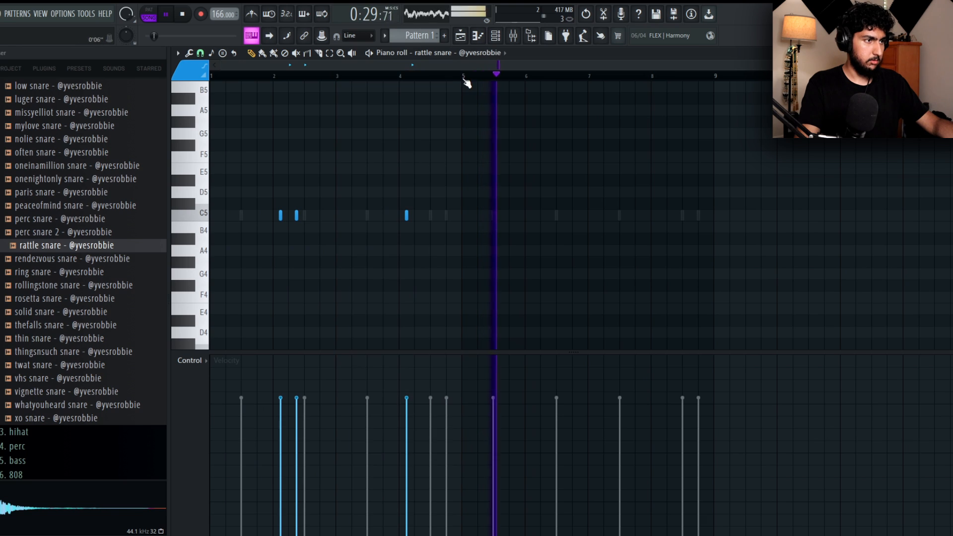
key("ctrl+a")
key("ctrl+b")
left_click(633, 126, "ctrl")
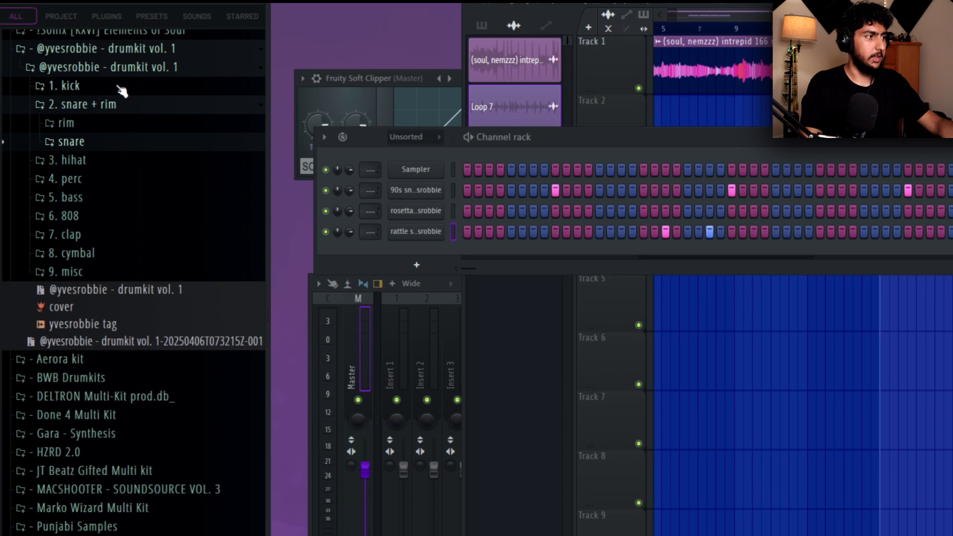
Open the "1. kick" folder of the drumkit and audition the sorryeverett, sonder and nelly kicks.
left_click(119, 88)
scroll(136, 159, "down", 4)
scroll(139, 164, "up", 4)
scroll(129, 249, "down", 6)
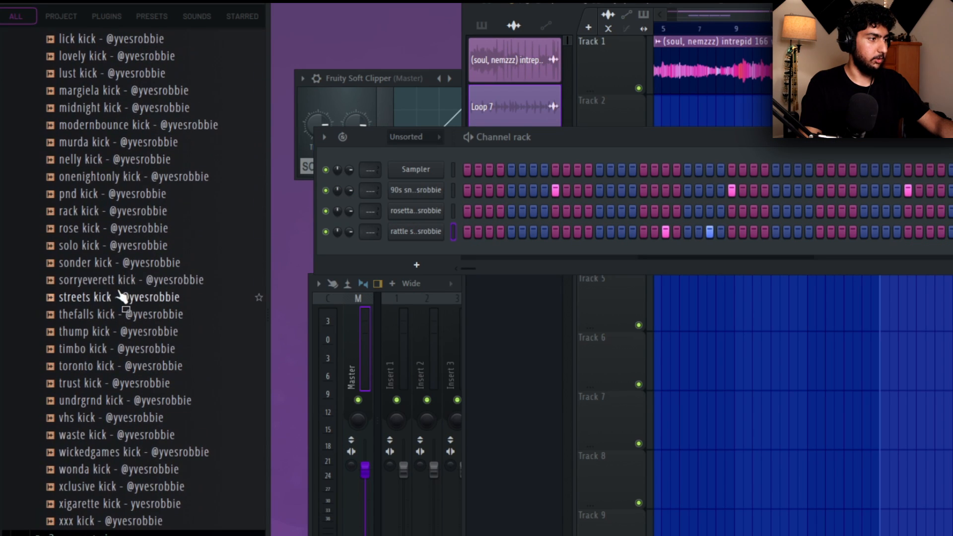
left_click(121, 280)
left_click(119, 263)
left_click(134, 159)
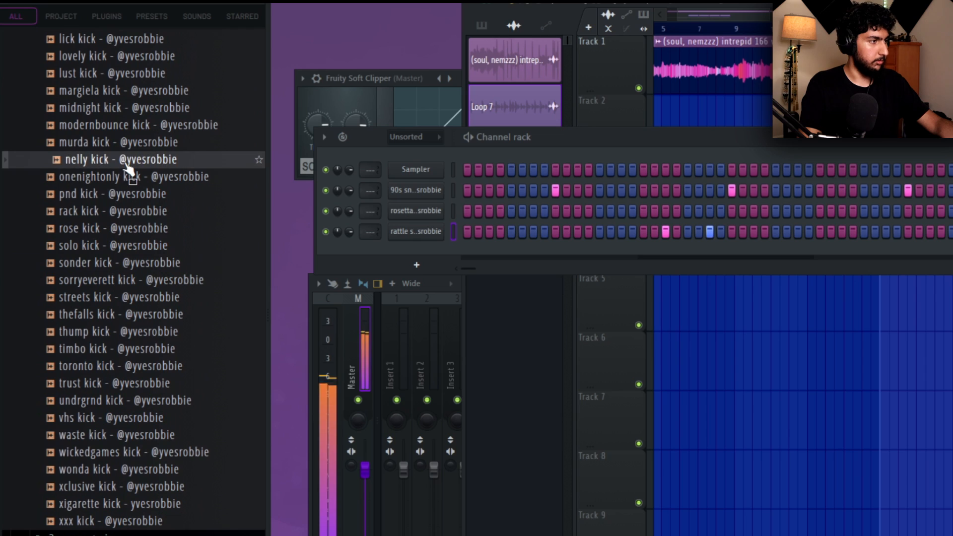
Audition the kicks from onenightonly to sonder and add the solo kick as a channel below the rattle snare.
left_click(139, 176)
left_click(141, 194)
key("Down")
key("Down")
key("Down")
key("Down")
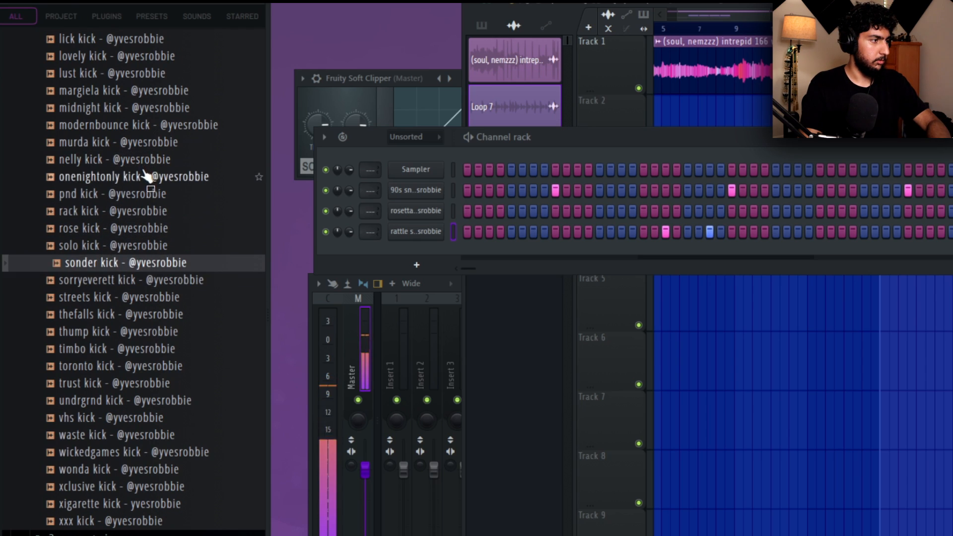
key("Up")
left_click_drag(121, 249, 554, 252)
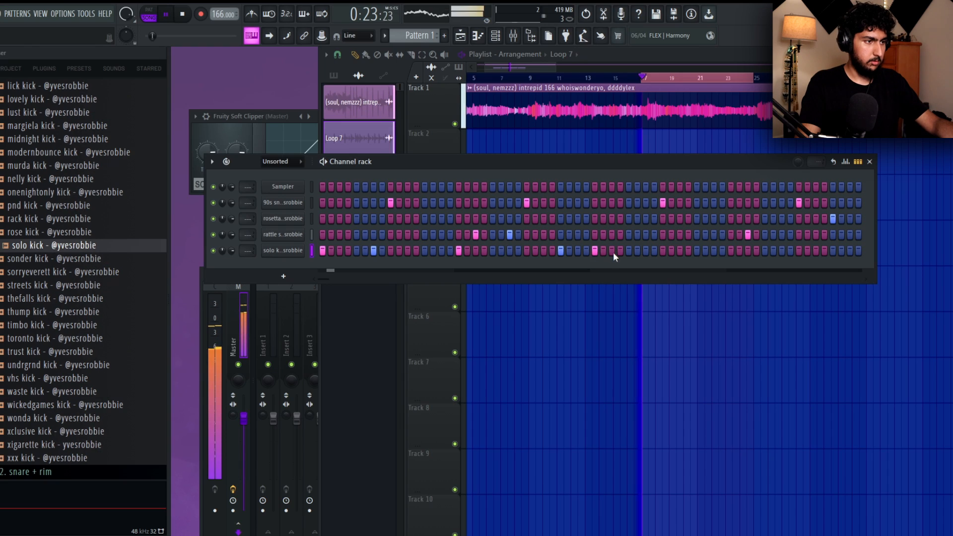
Program solo kick hits on steps 1, 7, 21, 33, 39, 55 and 61.
left_click_drag(612, 252, 457, 253)
left_click(493, 251)
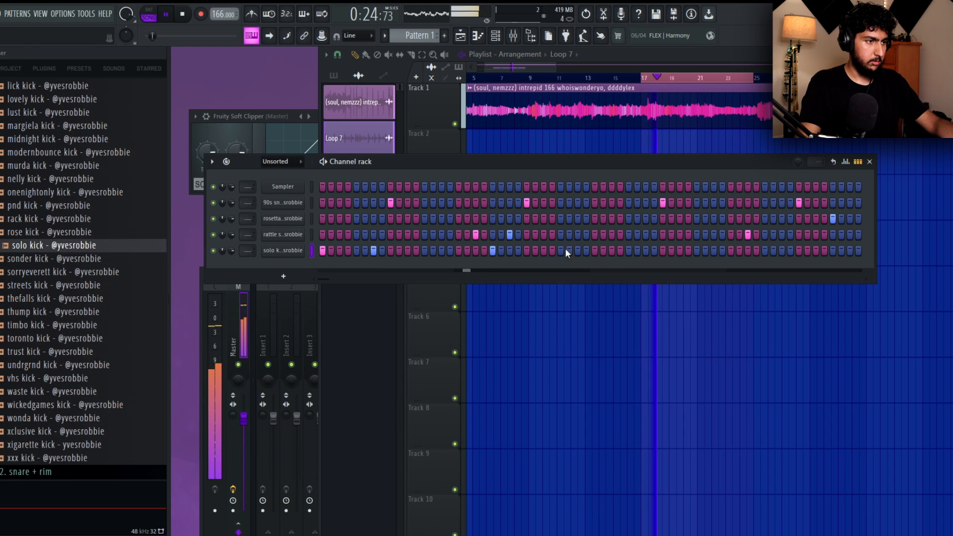
left_click(594, 250)
left_click(645, 250)
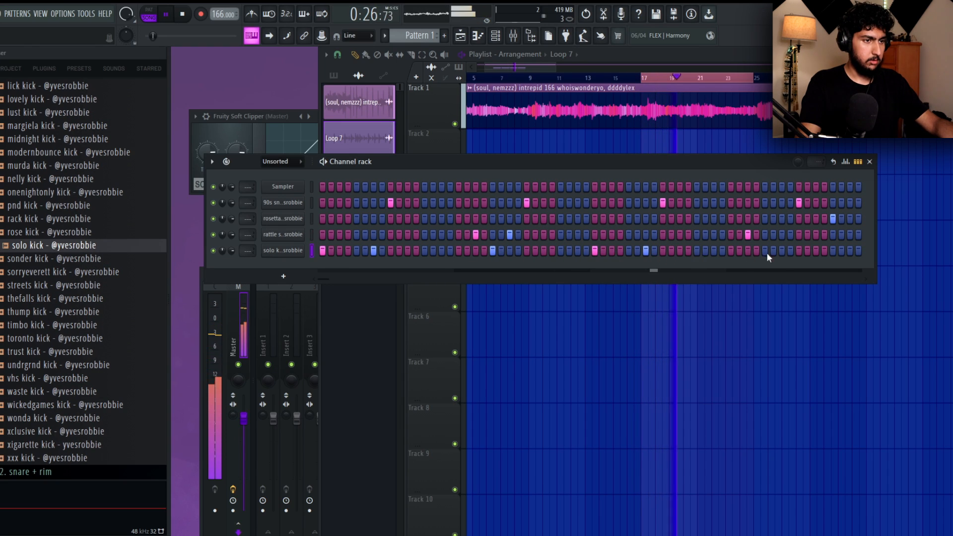
left_click(782, 250)
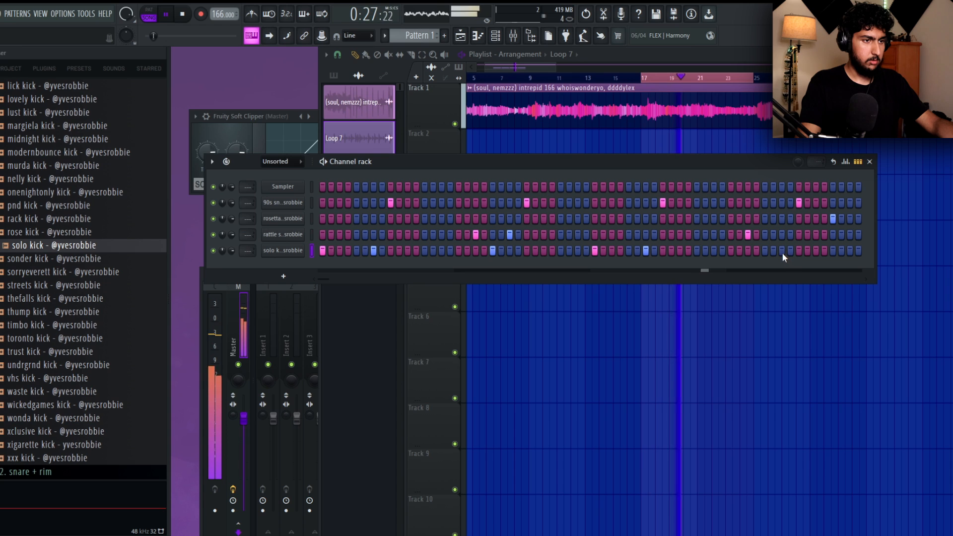
Repeat the four-bar solo kick pattern over bars 5 to 8 in the piano roll.
right_click(307, 248)
left_click(331, 252)
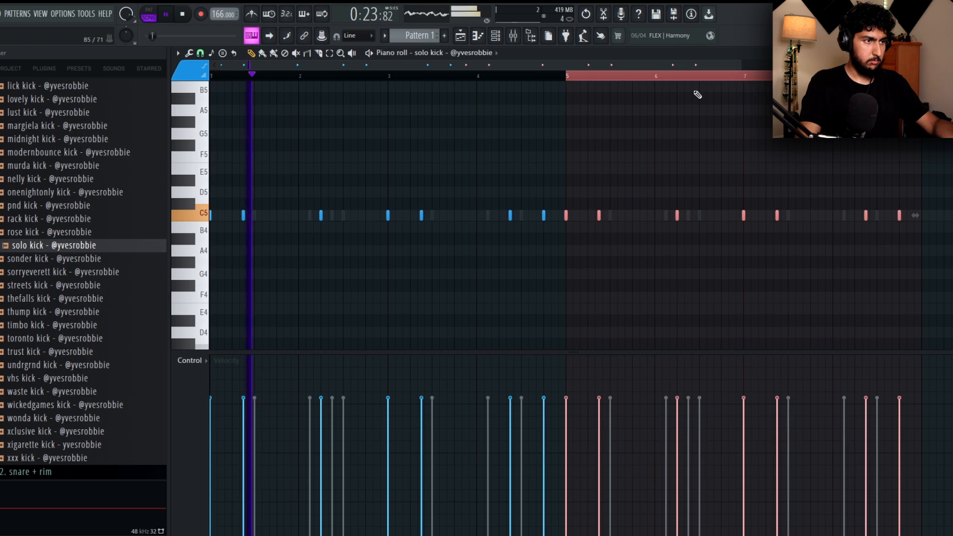
left_click(694, 102, "ctrl")
scroll(664, 143, "down", 1)
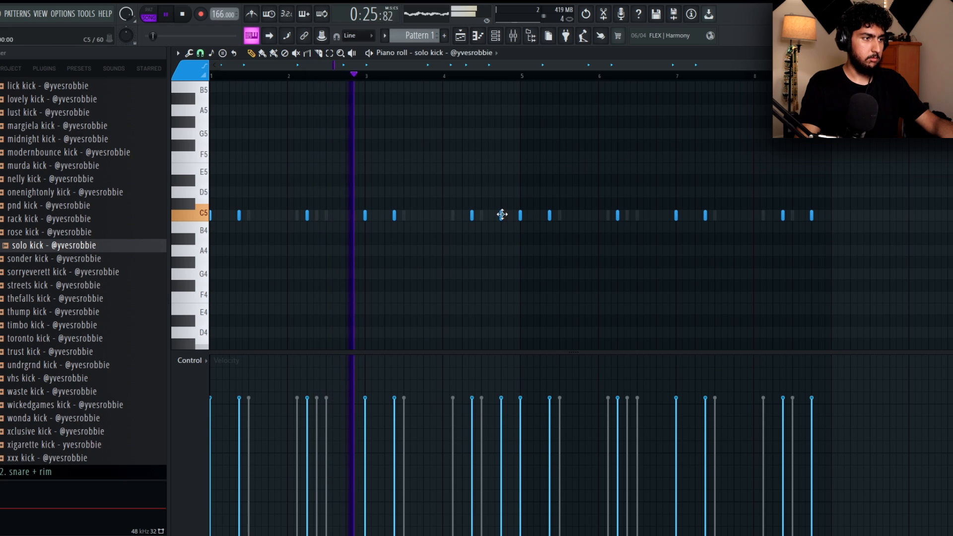
Raise the velocity of all solo kick notes above that of the snare notes.
left_click_drag(836, 239, 232, 149)
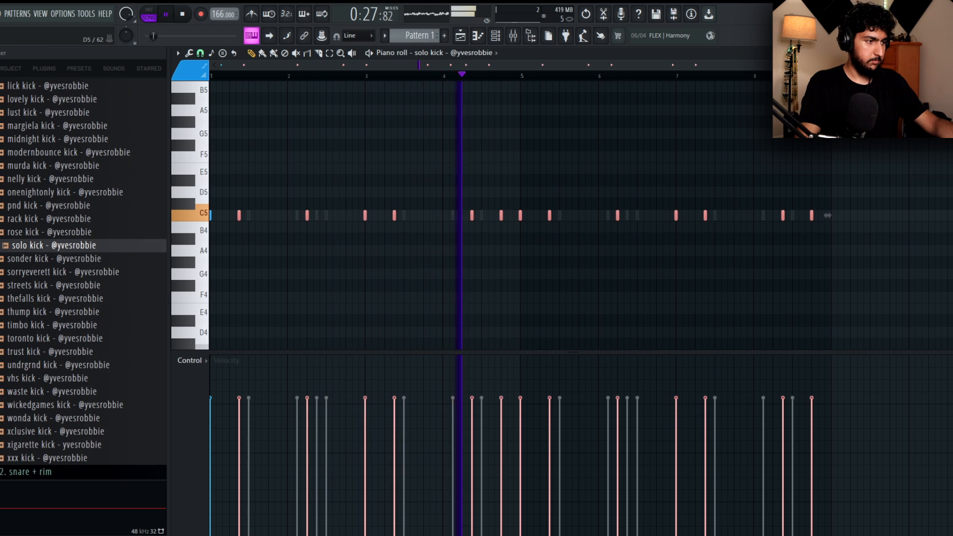
key("ctrl+a")
scroll(447, 121, "up", 3)
right_click(630, 133)
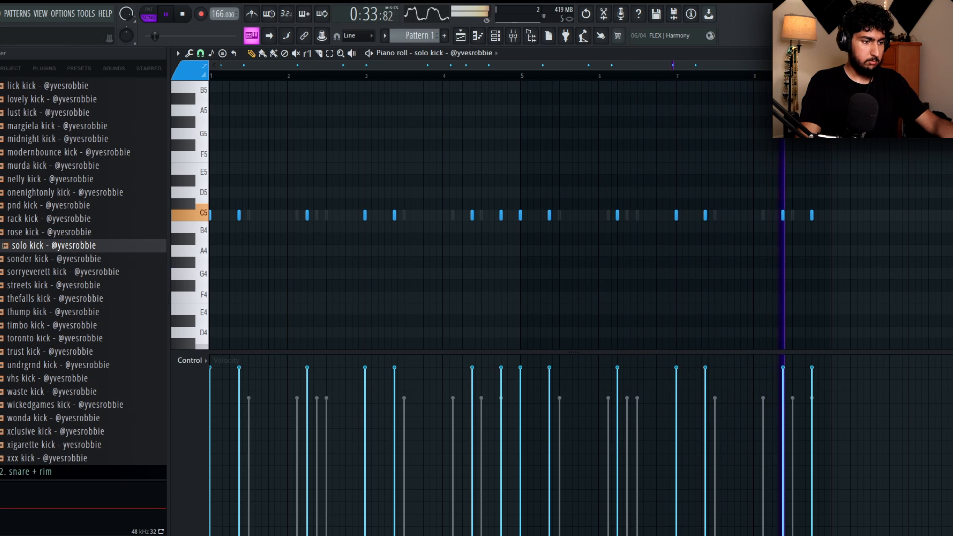
Switch to the Life (boom bap) 166 bpm project, play its solo kick pattern as a reference, and return to the current beat.
key("space")
mouse_move(716, 487)
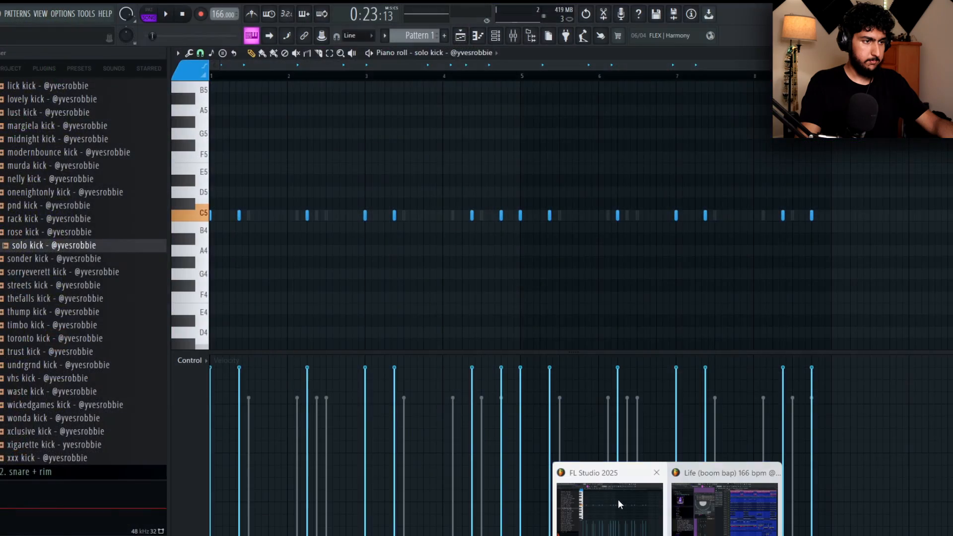
left_click(712, 506)
double_click(576, 258)
key("space")
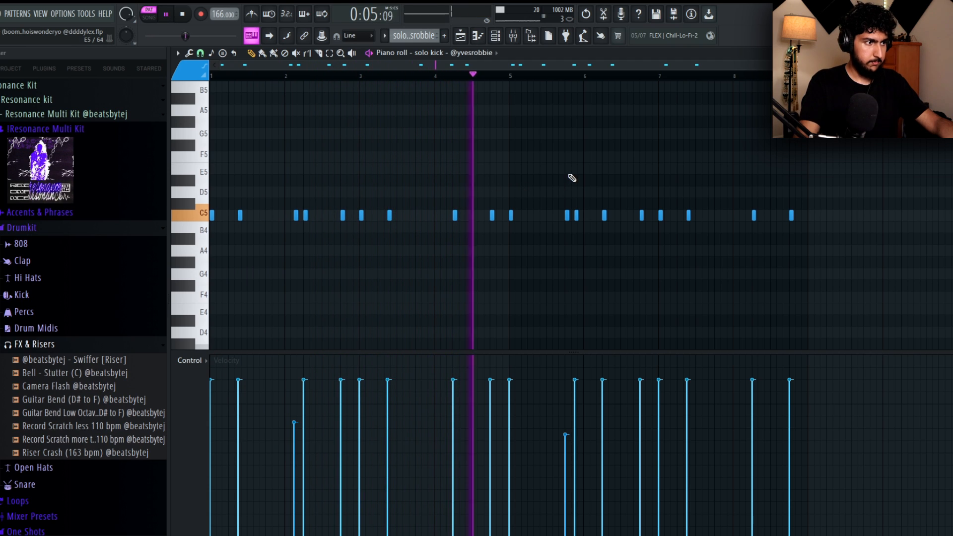
mouse_move(667, 535)
left_click(640, 516)
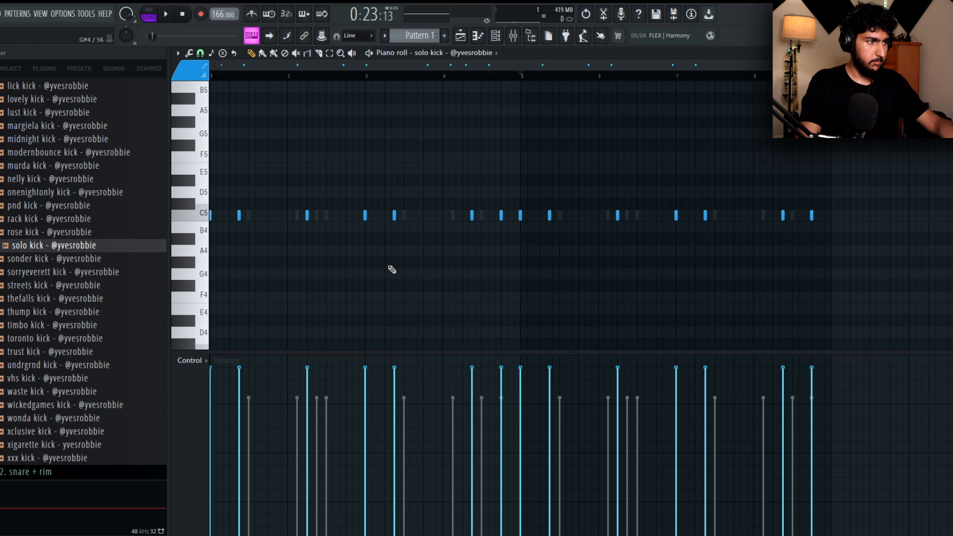
left_click(297, 215)
right_click(296, 217)
key("space")
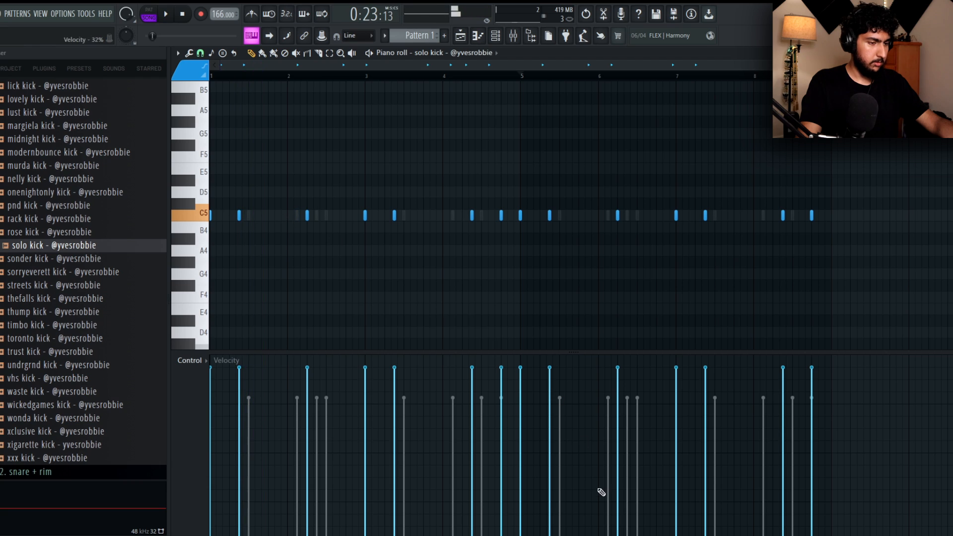
Recheck the solo kick notes in the Life (boom bap) project and add a kick on beat 4 of bar 2 in the current beat.
left_click(719, 507)
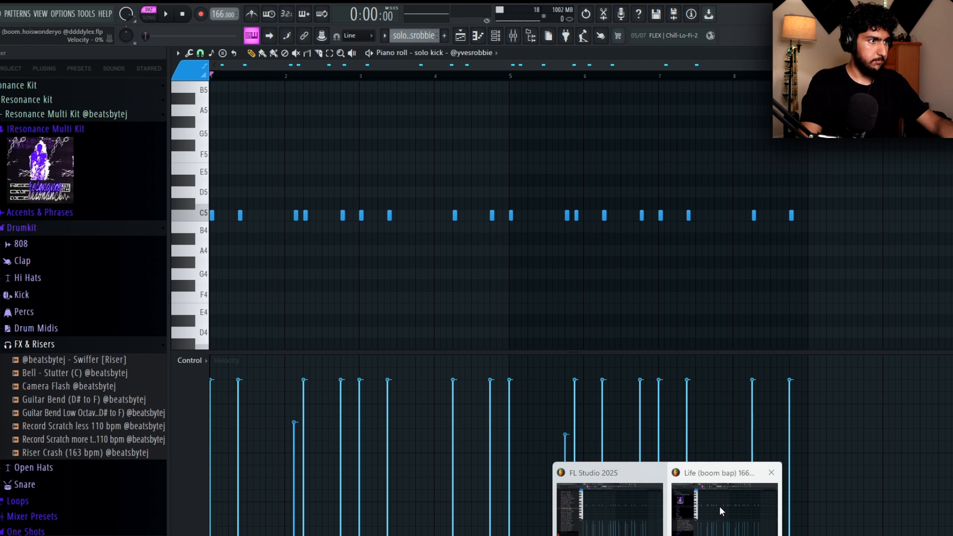
left_click(719, 505)
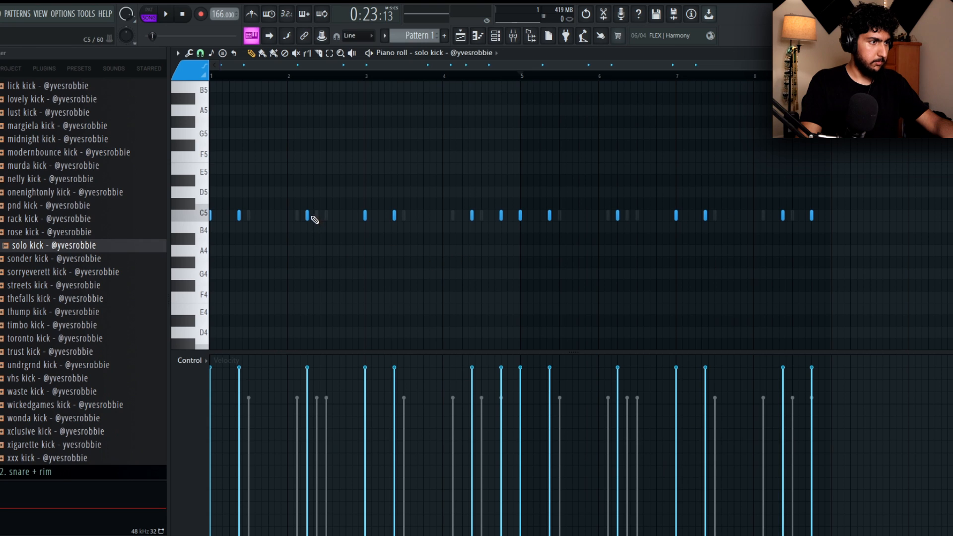
left_click(317, 217)
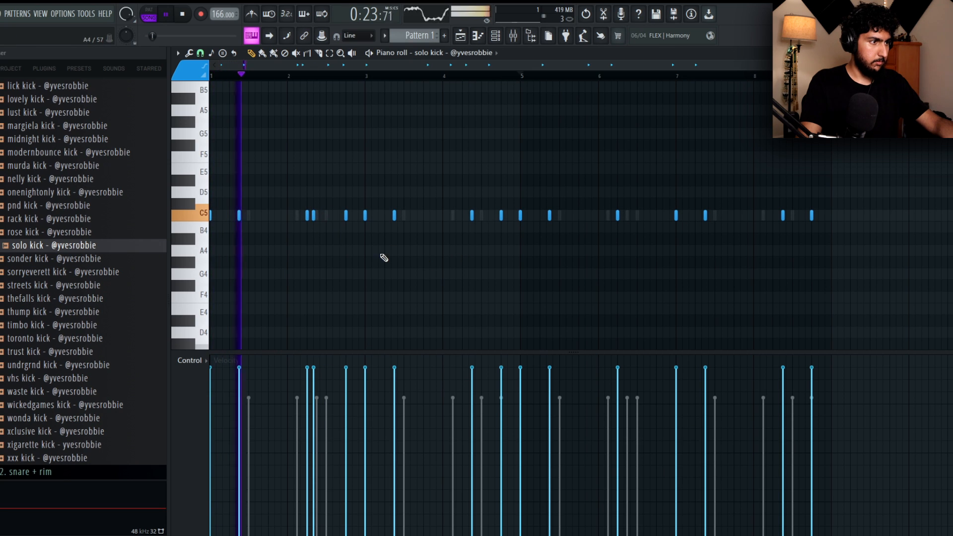
scroll(310, 223, "up", 1)
scroll(313, 226, "up", 1)
right_click(315, 216)
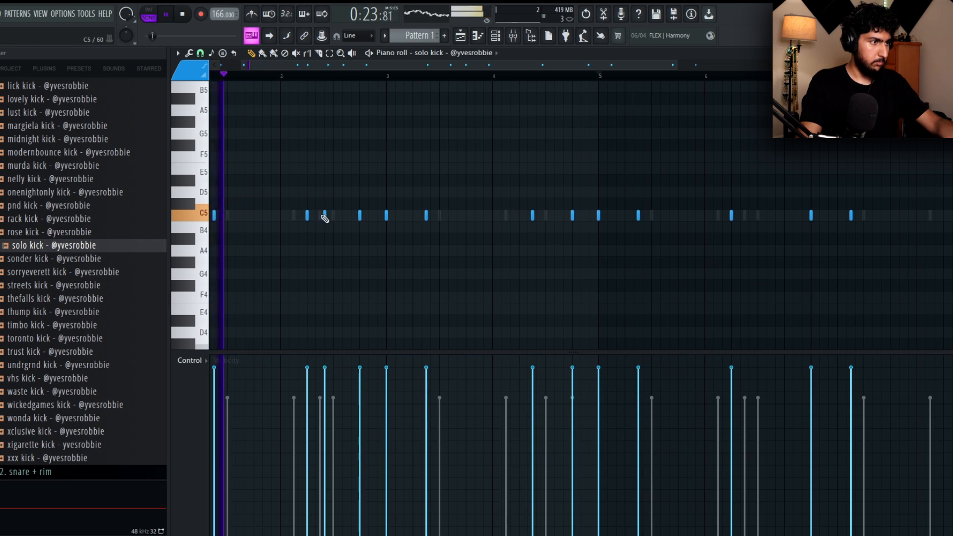
right_click(325, 216)
key("space")
Set the piano roll snap to Cell and try an extra solo kick on the seventh step of bar 2.
left_click(200, 53)
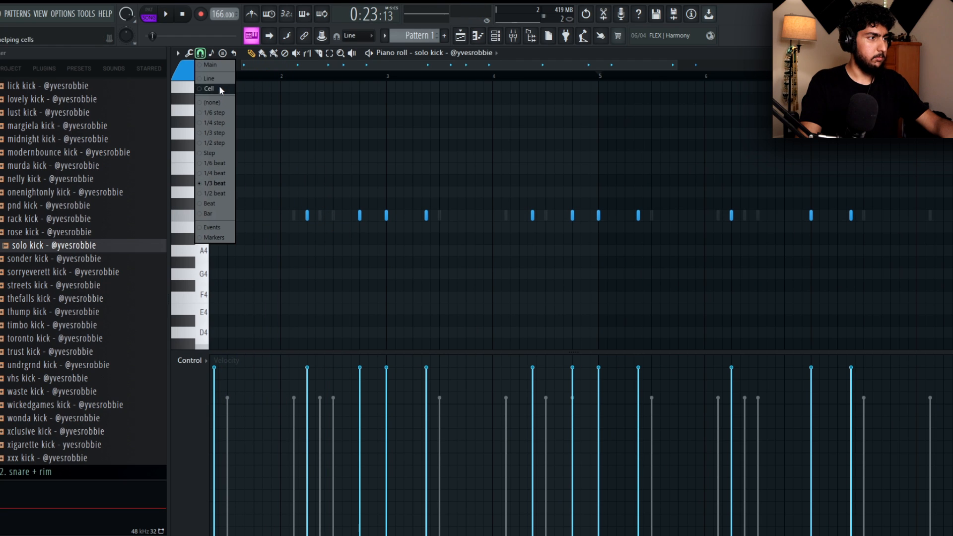
left_click(219, 85)
left_click(320, 215)
key("space")
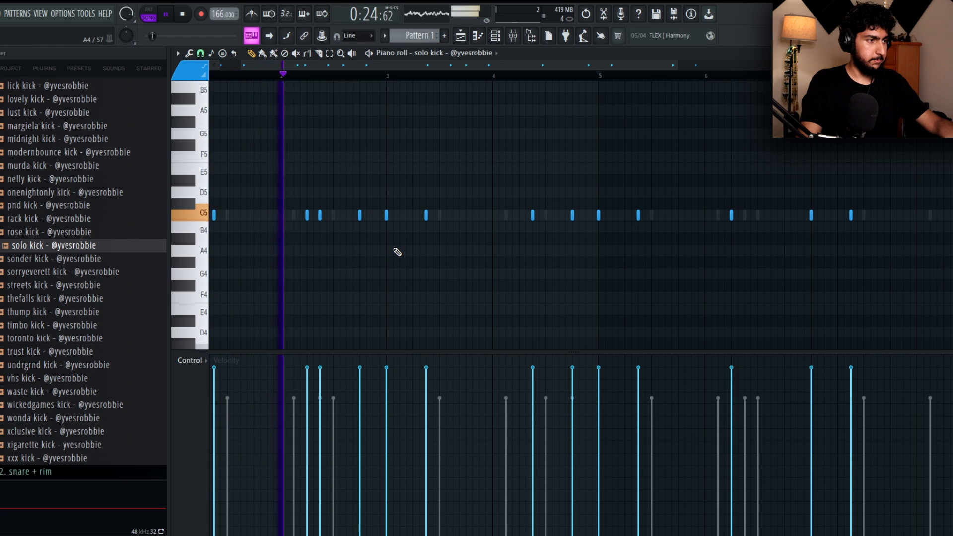
Replace the extra solo kick in bar 2 with one on the bar's third step and play the pattern.
key("space")
left_click_drag(318, 218, 300, 219)
key("space")
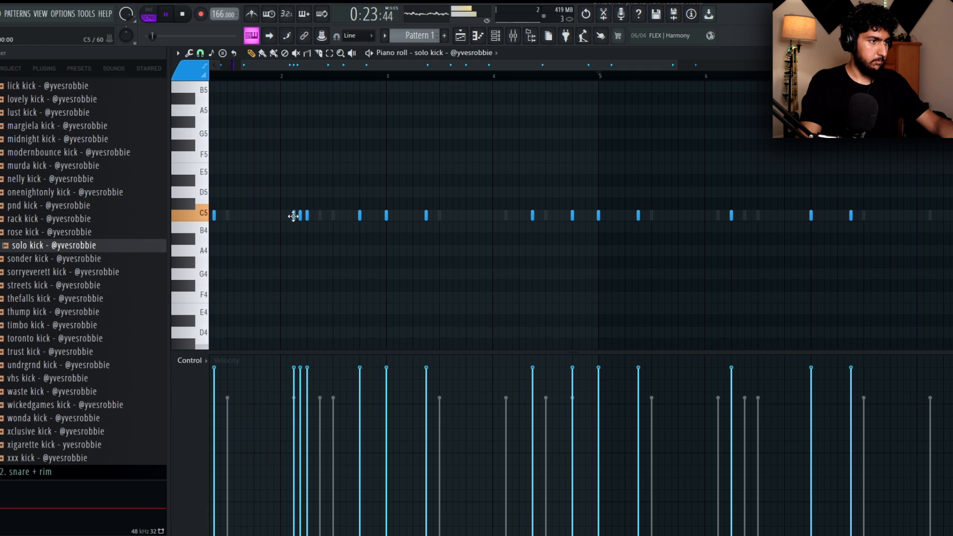
key("space")
scroll(396, 252, "down", 2)
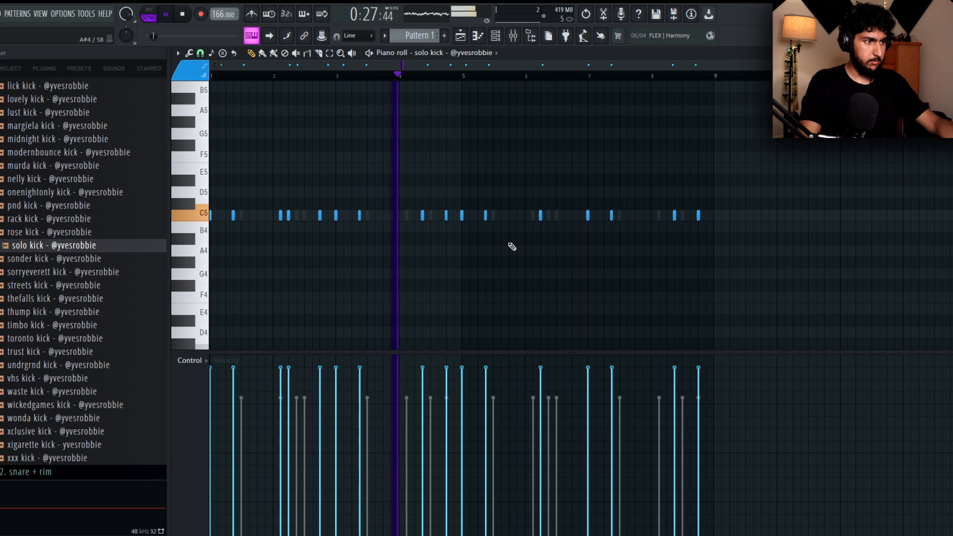
Clear the solo kick notes in bars 5 to 8 and repeat the kick pattern of bars 1 to 4 there.
left_click_drag(752, 243, 464, 187)
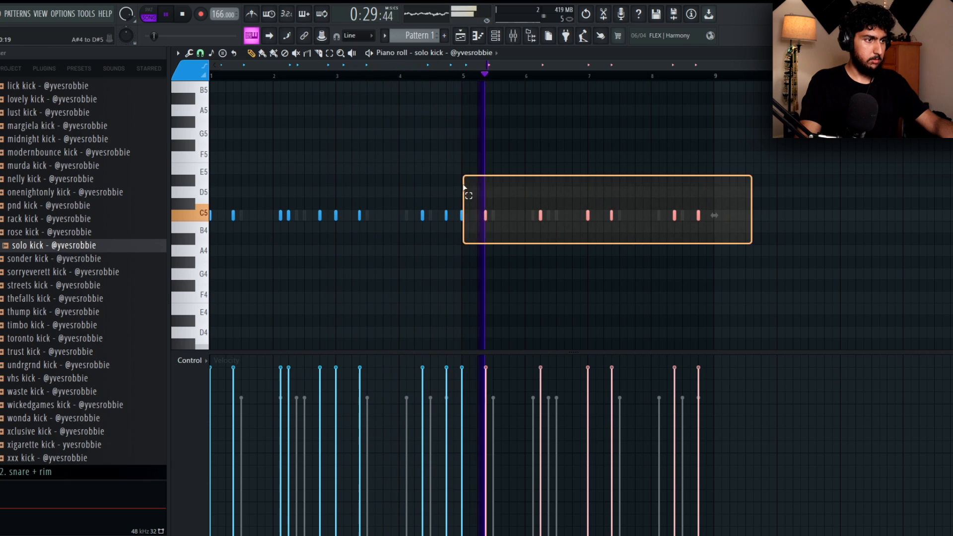
key("Delete")
left_click_drag(462, 78, 339, 85)
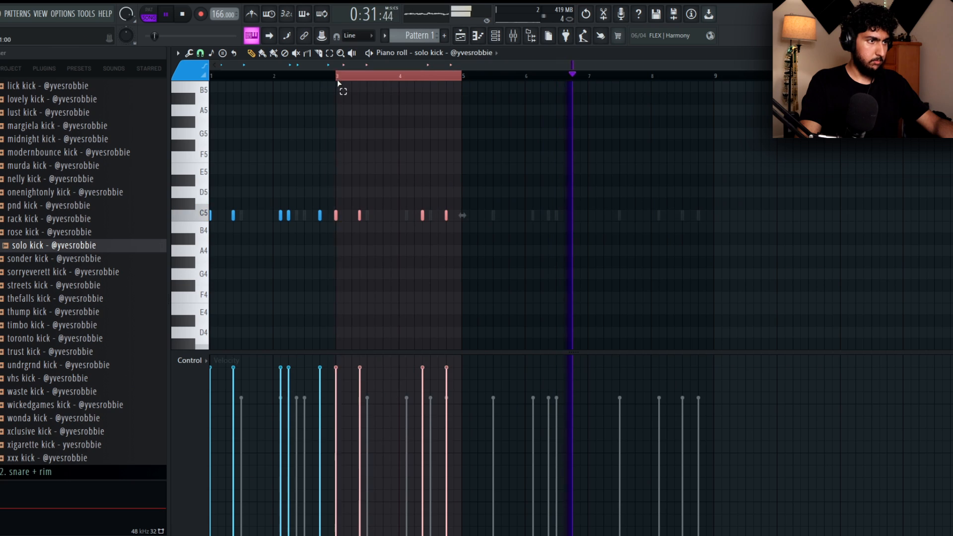
key("ctrl+b")
key("ctrl+d")
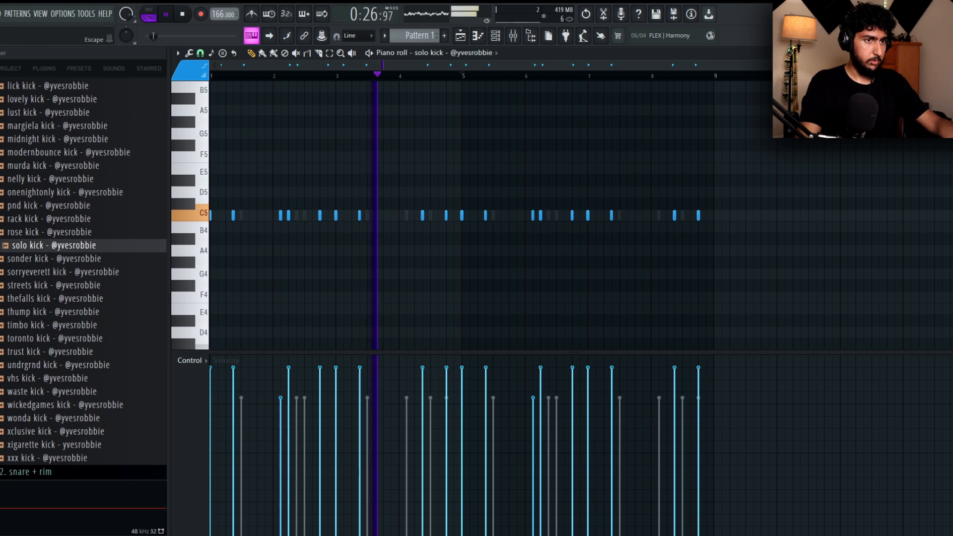
Audition the shaker samples in the drum kit's perc folder, add shaker [quik] as a new channel, and resume playback.
key("F7")
scroll(59, 193, "up", 2)
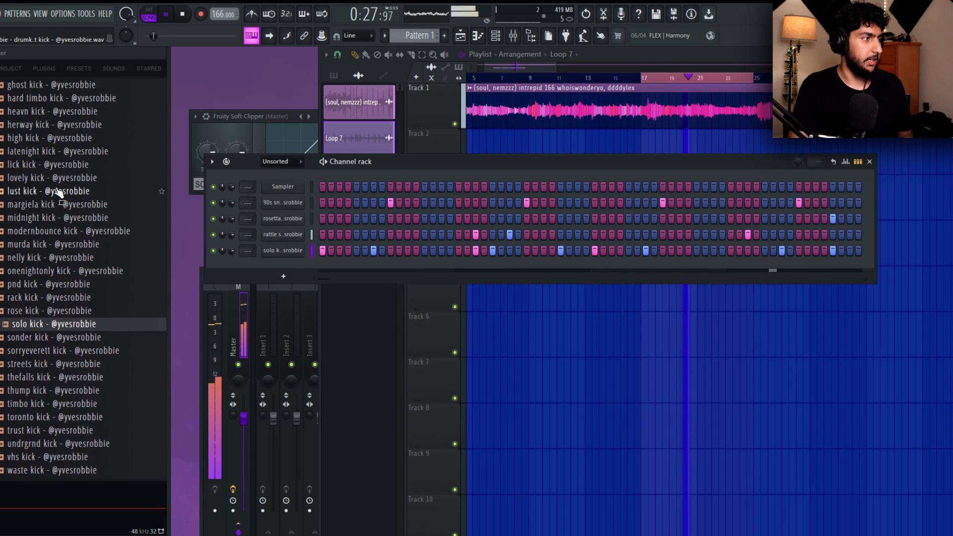
scroll(59, 193, "up", 10)
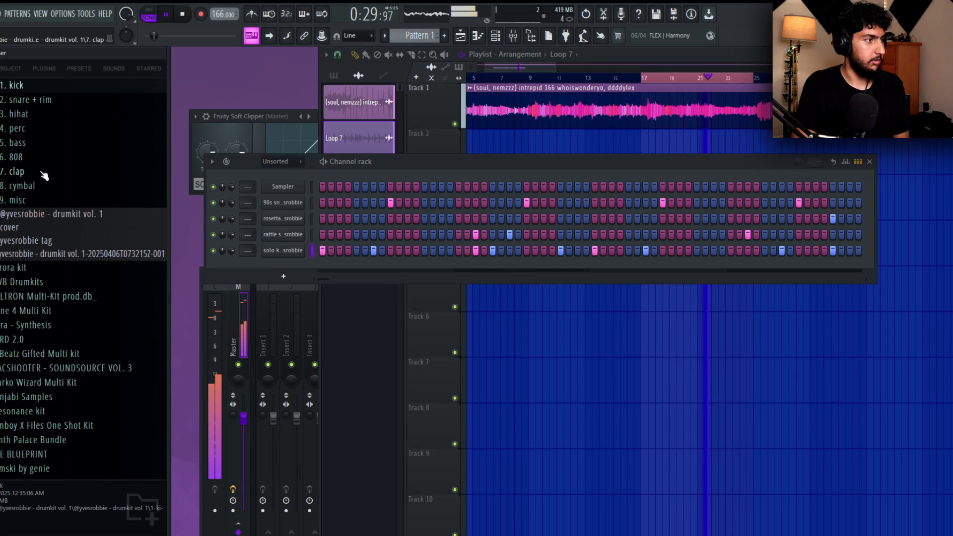
left_click(33, 131)
scroll(67, 217, "down", 2)
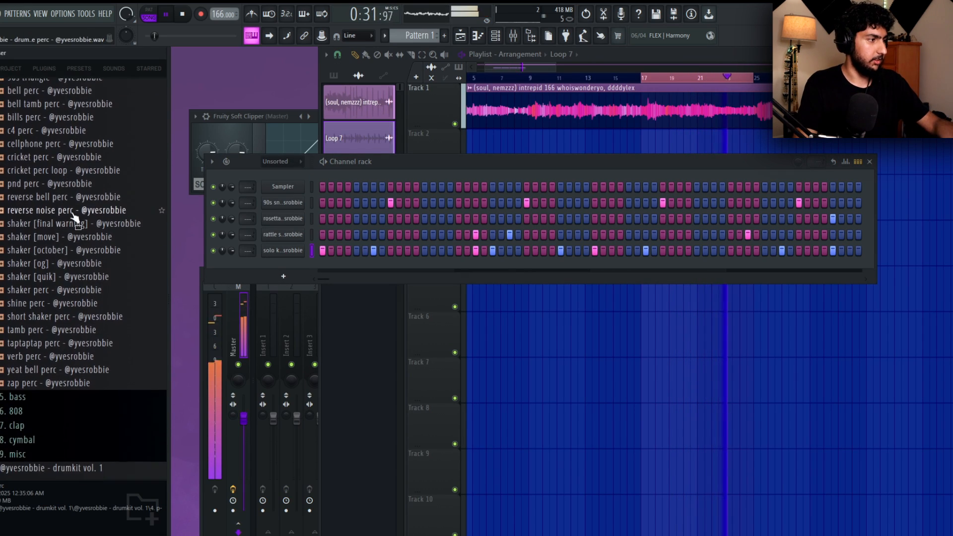
key("Down")
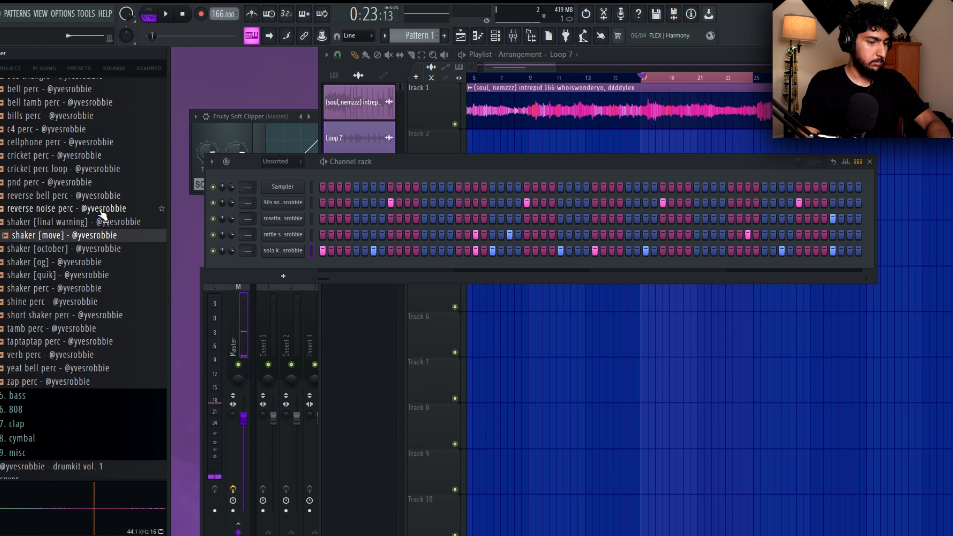
key("Down")
key("Down")
key("Down")
key("Down")
key("Up")
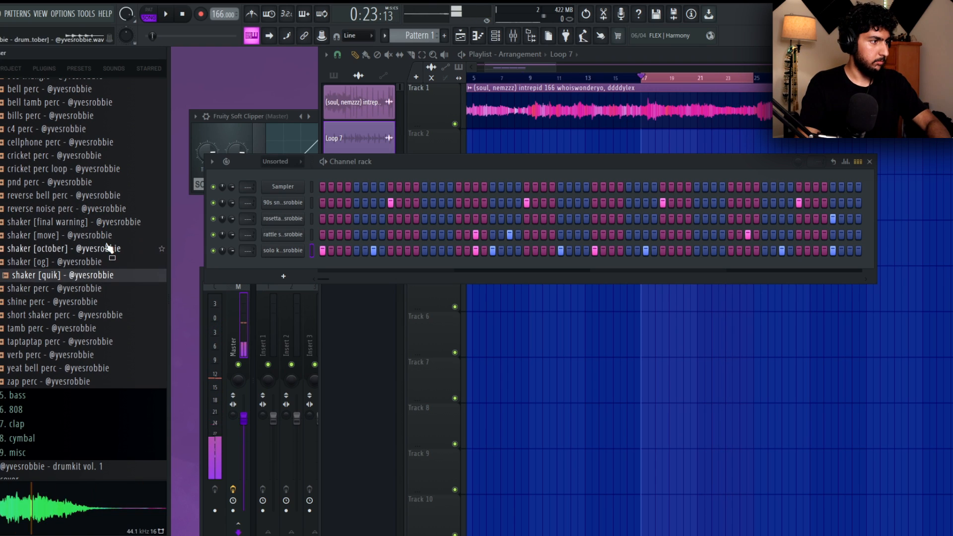
left_click_drag(291, 273, 293, 271)
key("space")
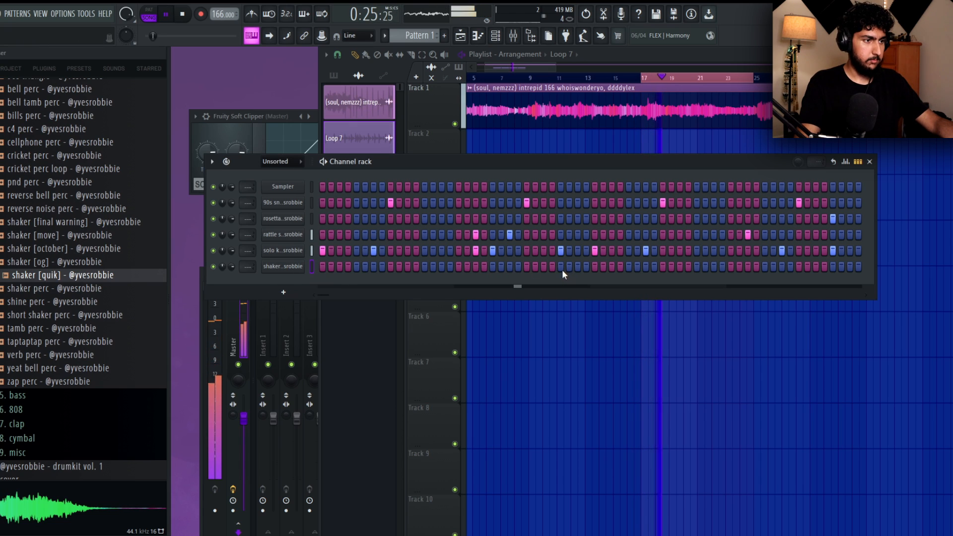
Place shaker hits on the 13th and 15th steps of bar 3 and repeat the four-bar pattern across bars 5 to 8.
left_click(714, 267)
right_click(295, 266)
left_click(326, 265)
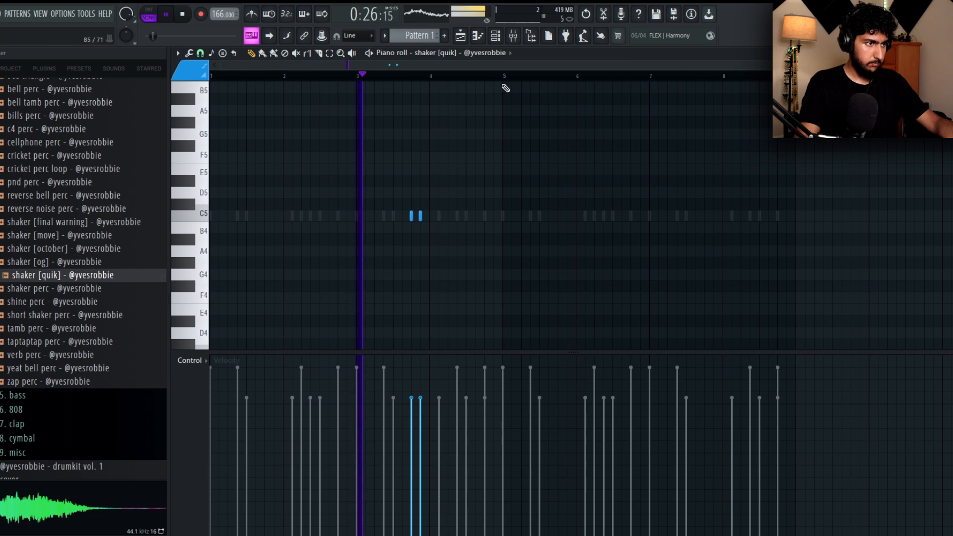
left_click_drag(503, 77, 214, 78)
key("ctrl+b")
key("Escape")
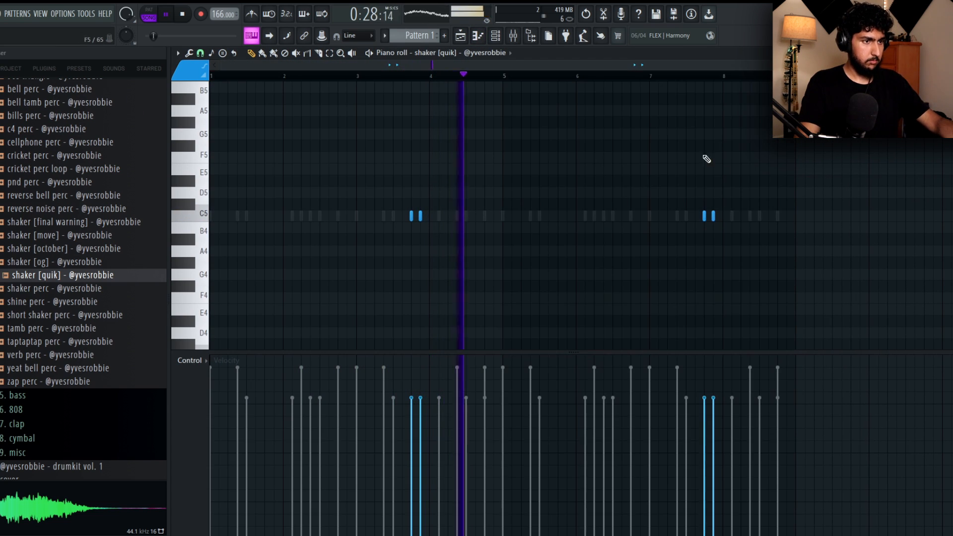
key("F7")
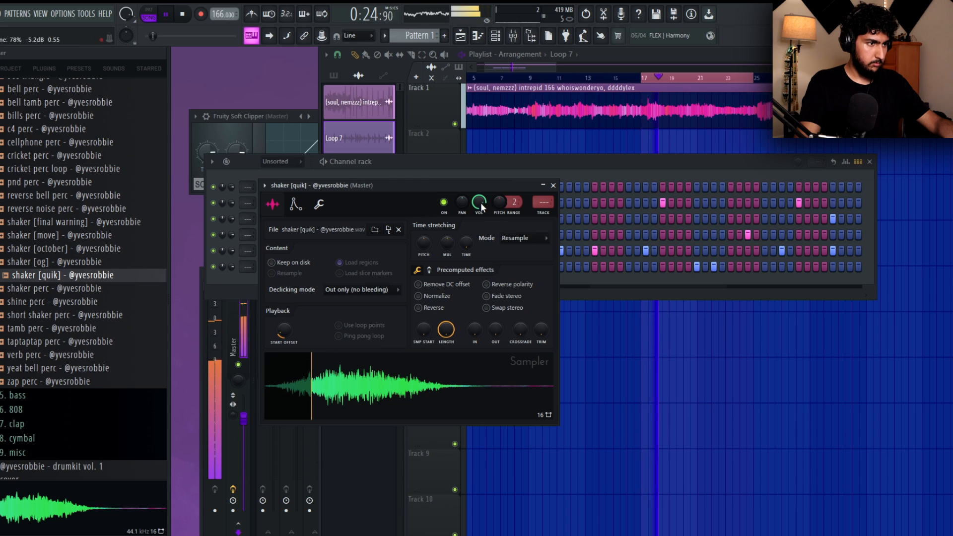
left_click(634, 171)
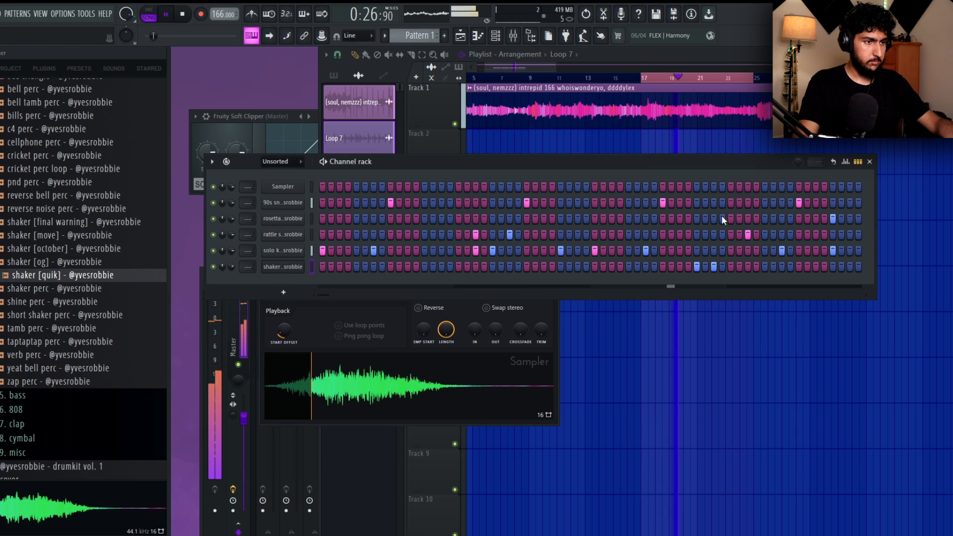
left_click(287, 267)
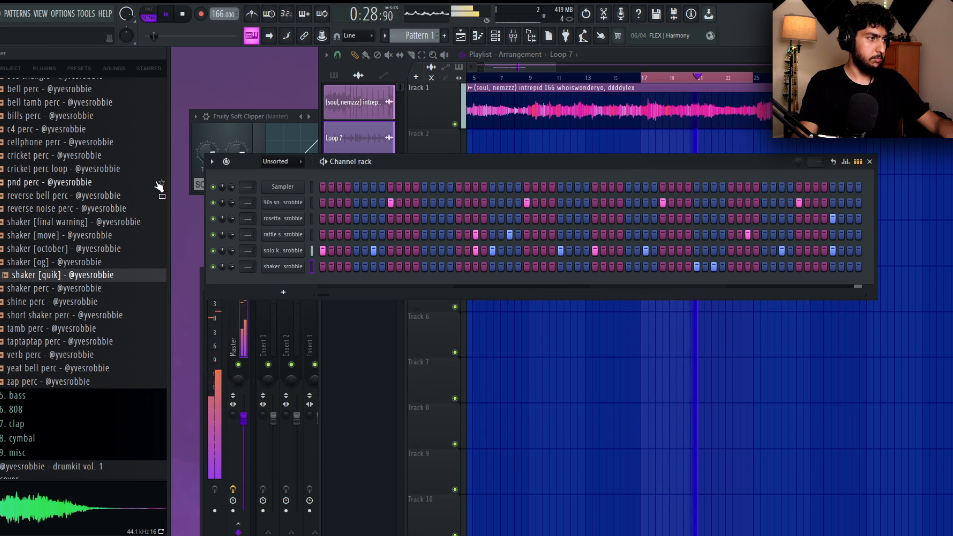
Find the blues ride in the drum kit's cymbal folder and add it as a new channel.
scroll(99, 209, "up", 5)
left_click(85, 211)
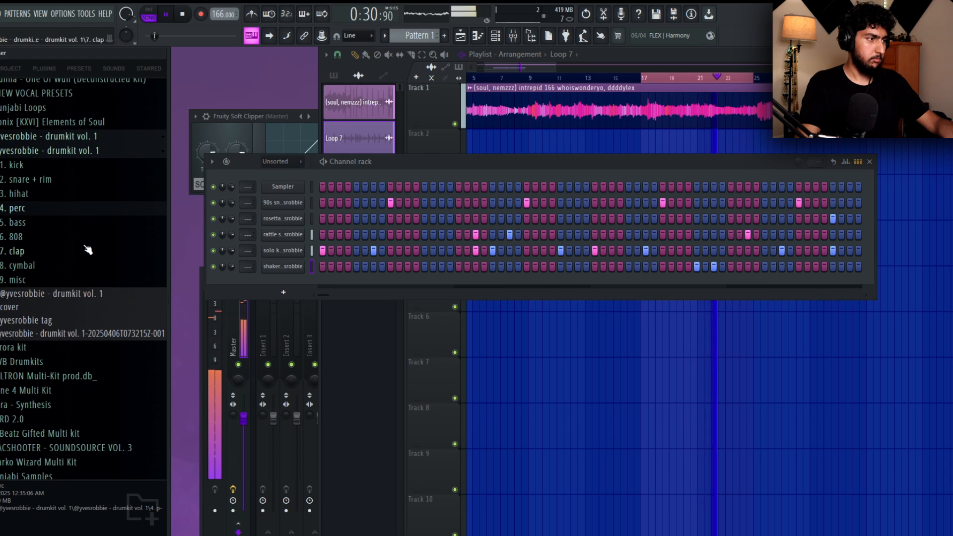
left_click(64, 265)
scroll(75, 250, "down", 2)
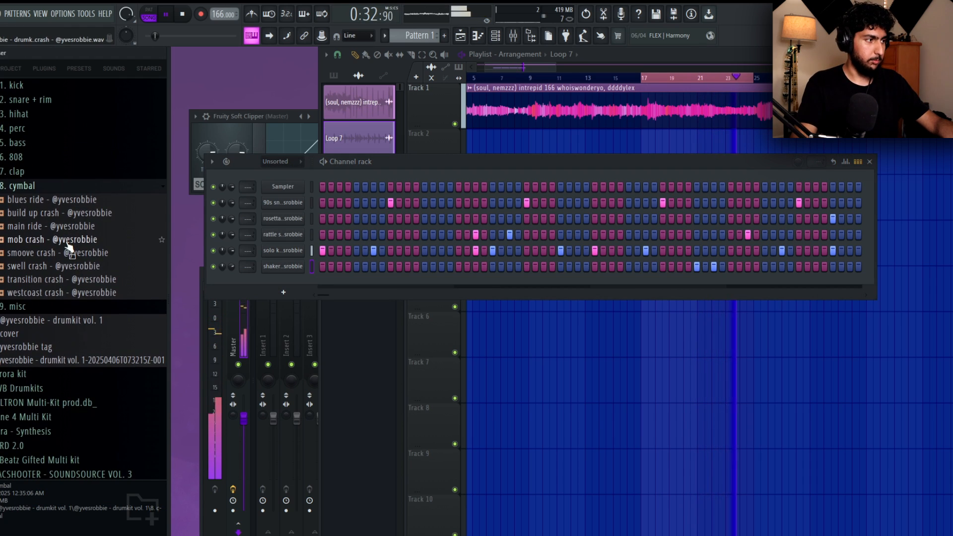
left_click(78, 205)
left_click_drag(79, 206, 296, 275)
Audition the other rides and crashes in the cymbal folder and add smoove crash as a new channel.
left_click(87, 229)
left_click(79, 243)
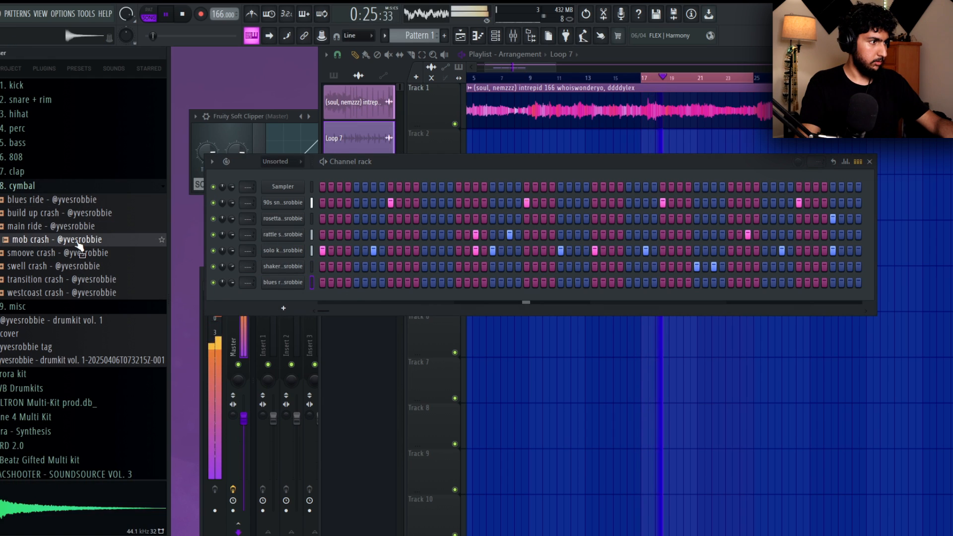
left_click(89, 256)
left_click(73, 267)
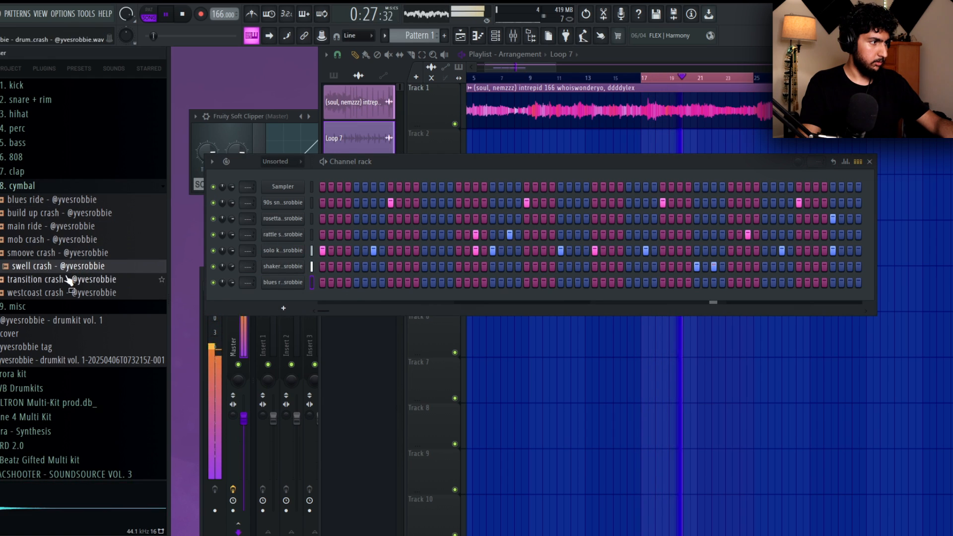
left_click(68, 279)
left_click(65, 255)
left_click_drag(287, 294, 288, 297)
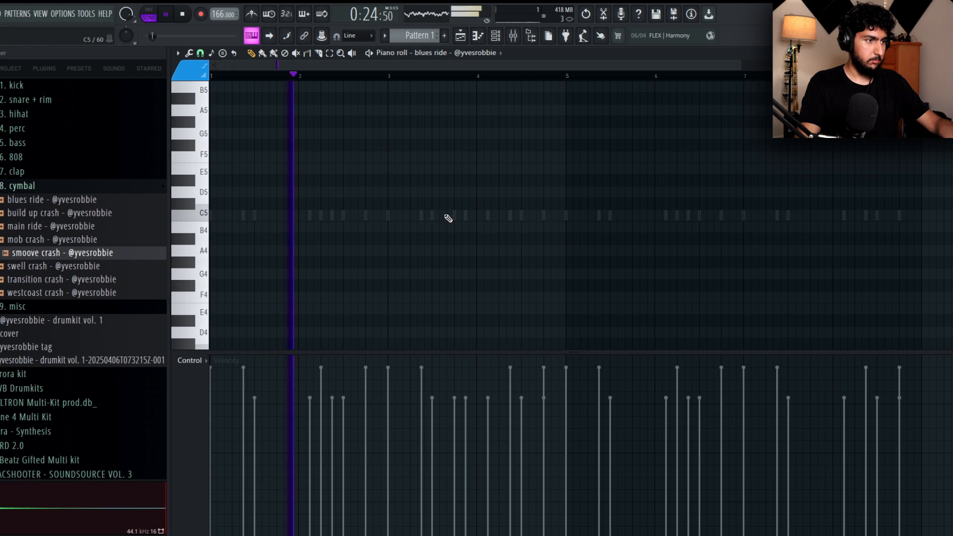
Place a blues ride hit on beat 3 of bar 3 and a smoove crash hit on beat 3 of bar 7.
left_click(432, 215)
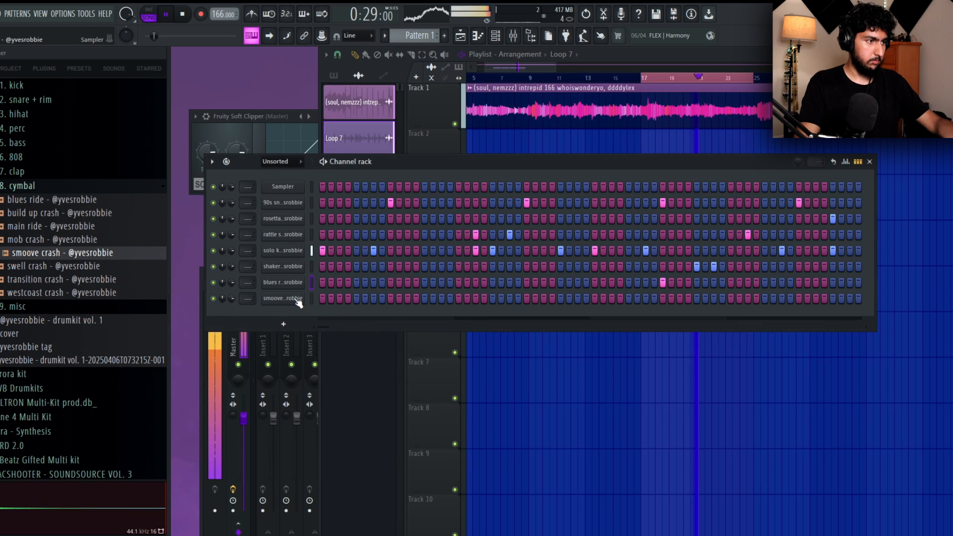
right_click(298, 300)
left_click(327, 298)
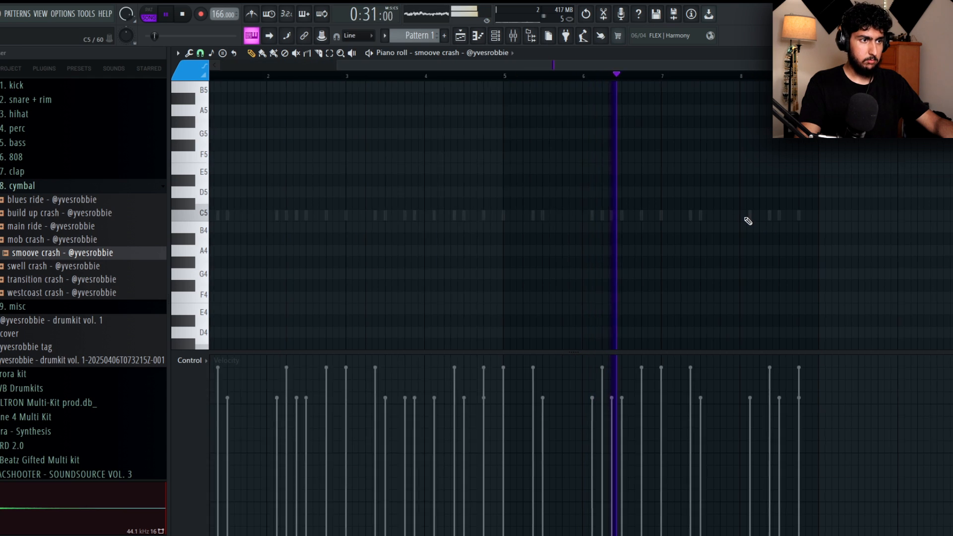
left_click(629, 222)
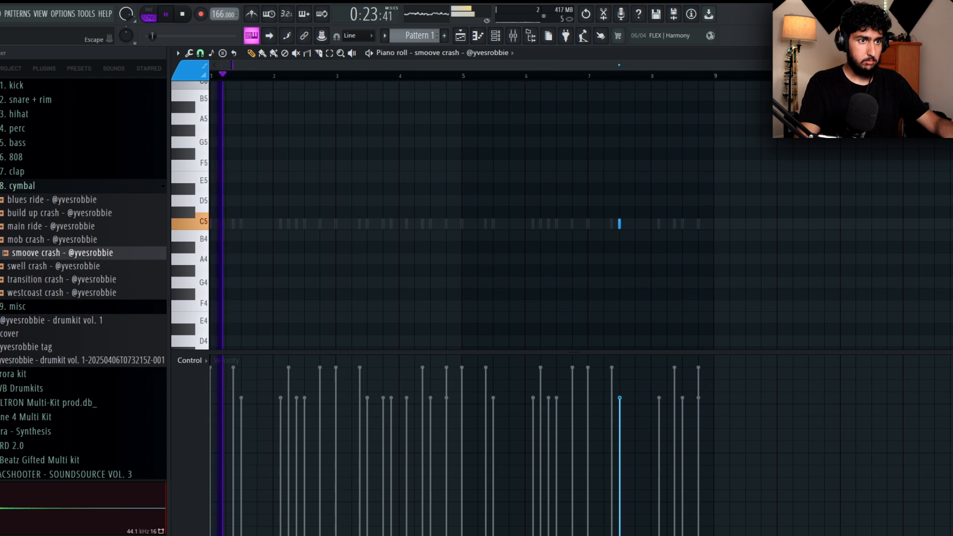
key("Escape")
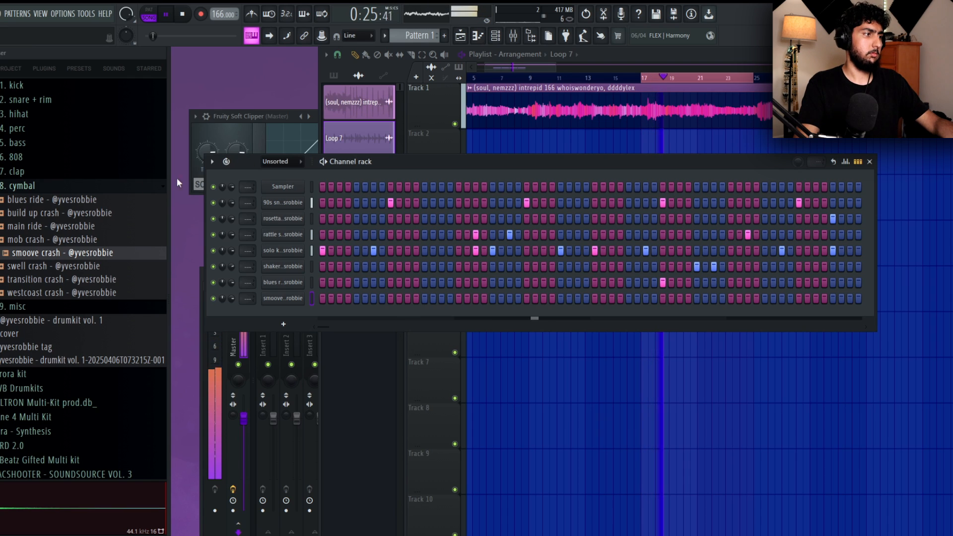
Audition samples in the drum kit's bass folder and add sub bass as a new channel.
left_click(46, 186)
scroll(97, 208, "up", 2)
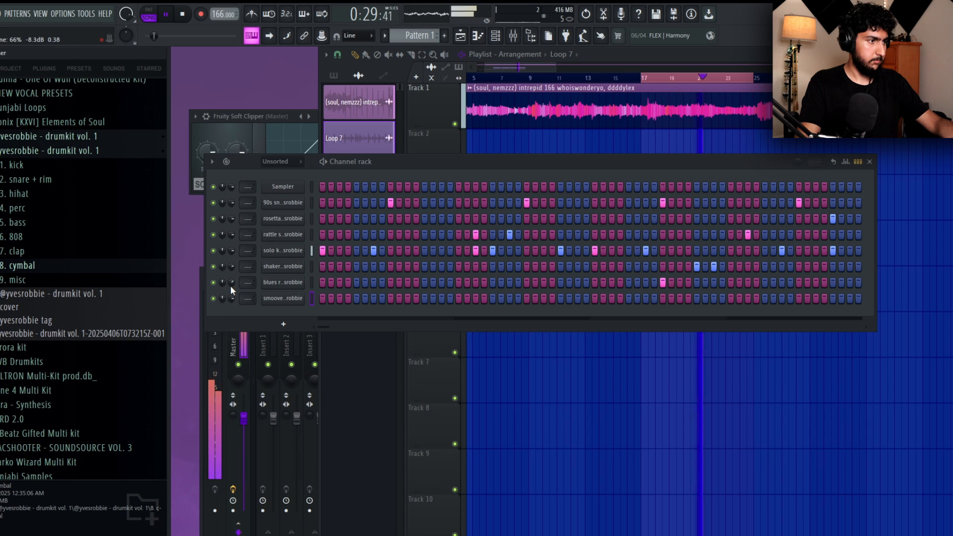
left_click(20, 223)
left_click(54, 250)
left_click(57, 290)
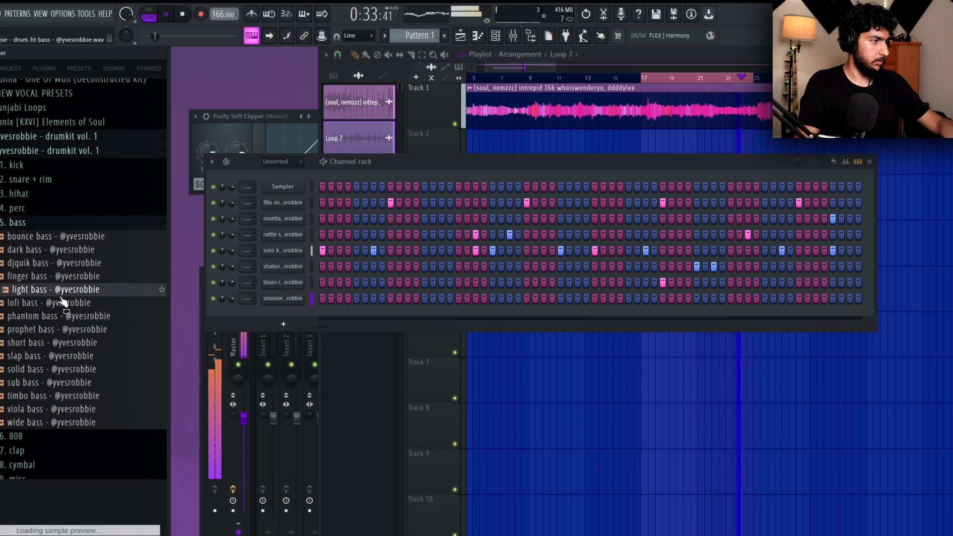
left_click(59, 330)
left_click(64, 383)
left_click(48, 371)
left_click(44, 386)
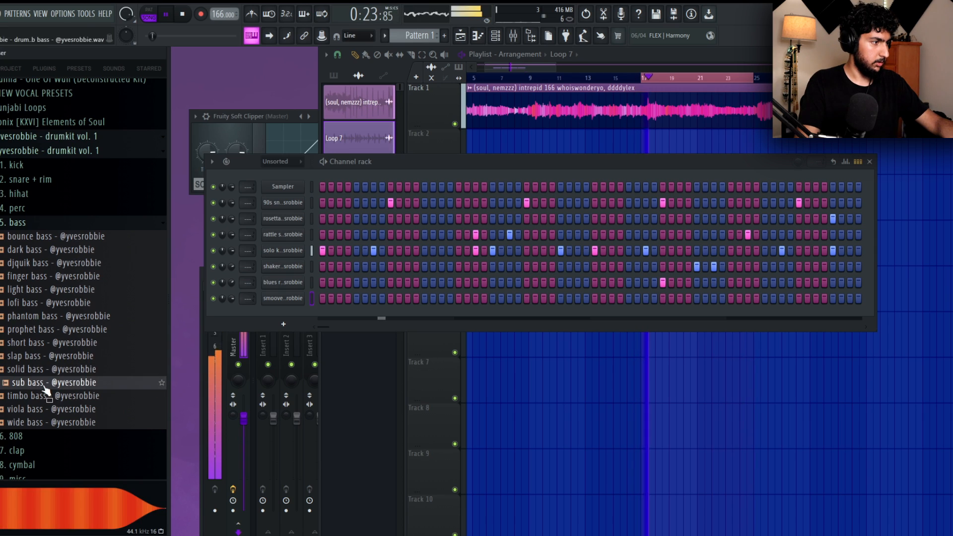
left_click_drag(322, 319, 321, 320)
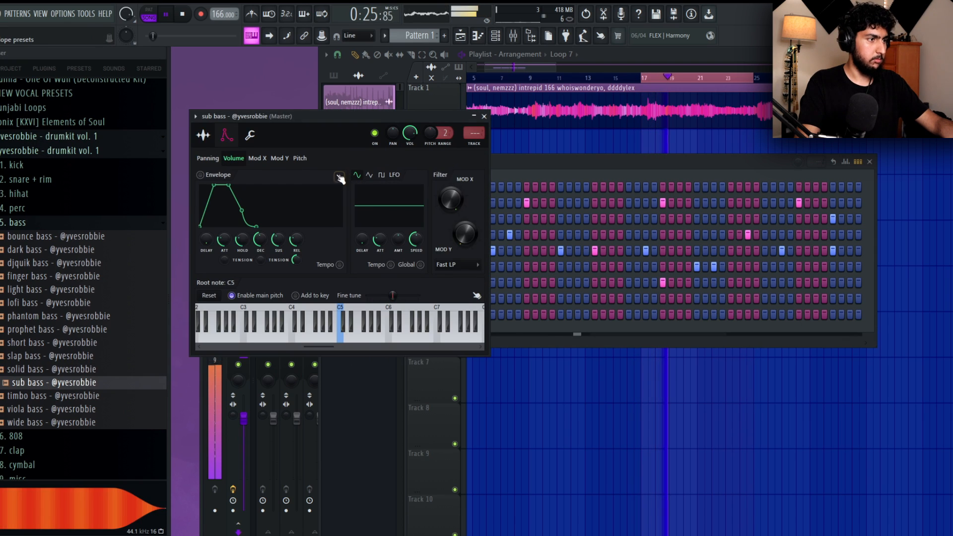
Draw a four-bar B4 sub bass note from bar 1, duplicate it over bars 5 to 8, and play the pattern.
left_click(539, 161)
right_click(306, 311)
left_click(322, 314)
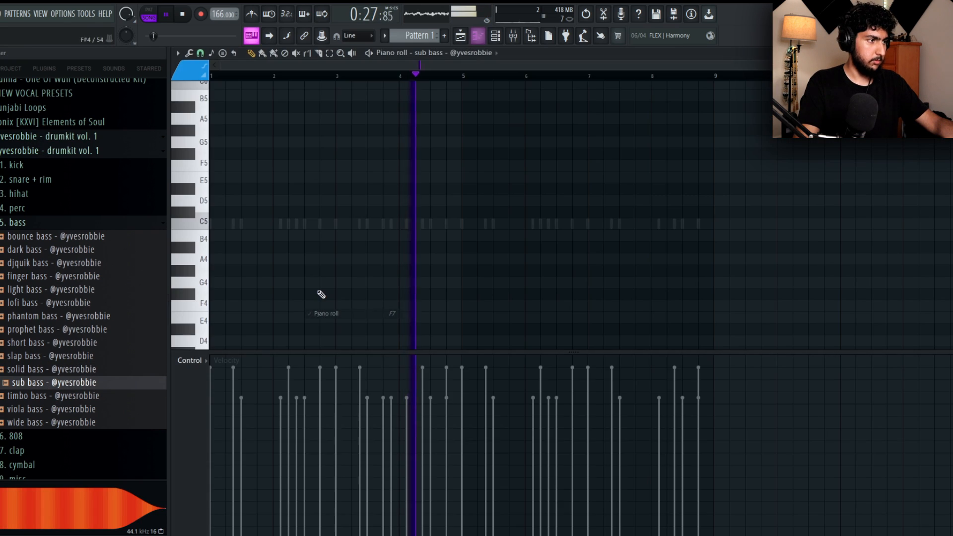
left_click_drag(214, 181, 161, 185)
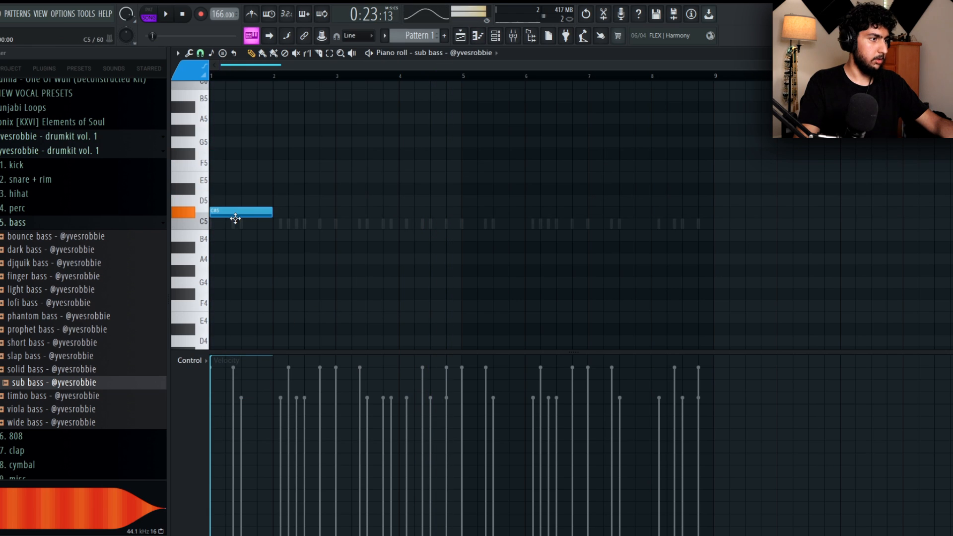
left_click_drag(271, 235, 530, 232)
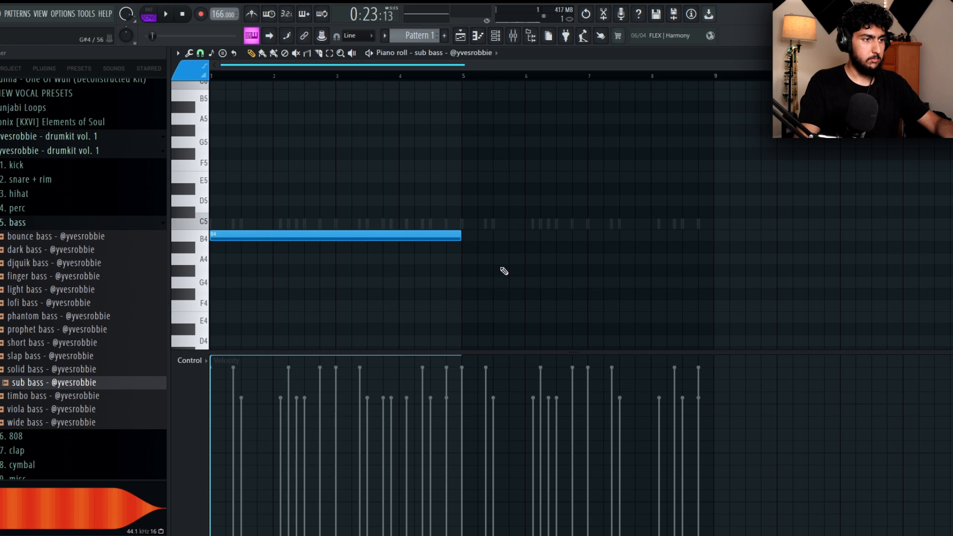
key("ctrl+b")
key("space")
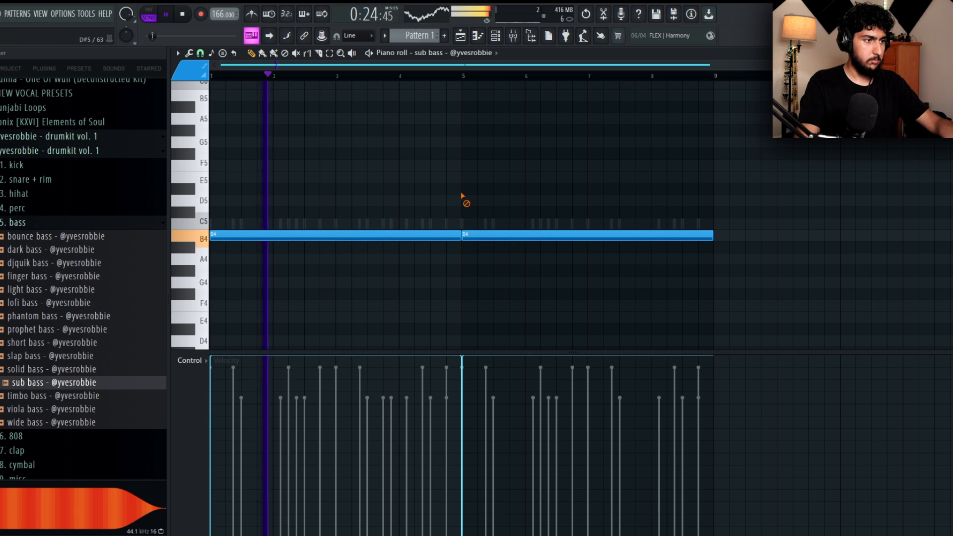
Set the first sub bass note's velocity to 77% and move the second note to G5.
left_click(222, 399)
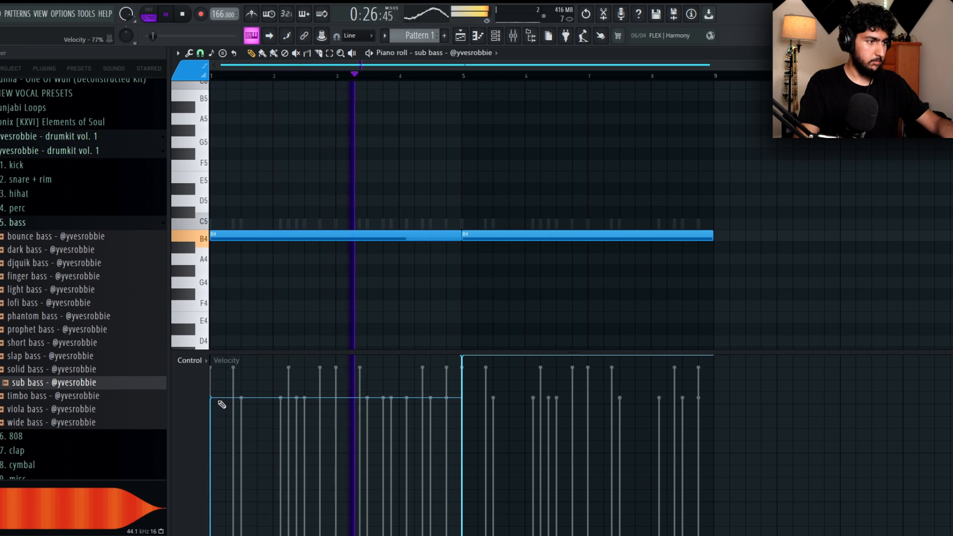
left_click_drag(511, 239, 521, 141)
key("space")
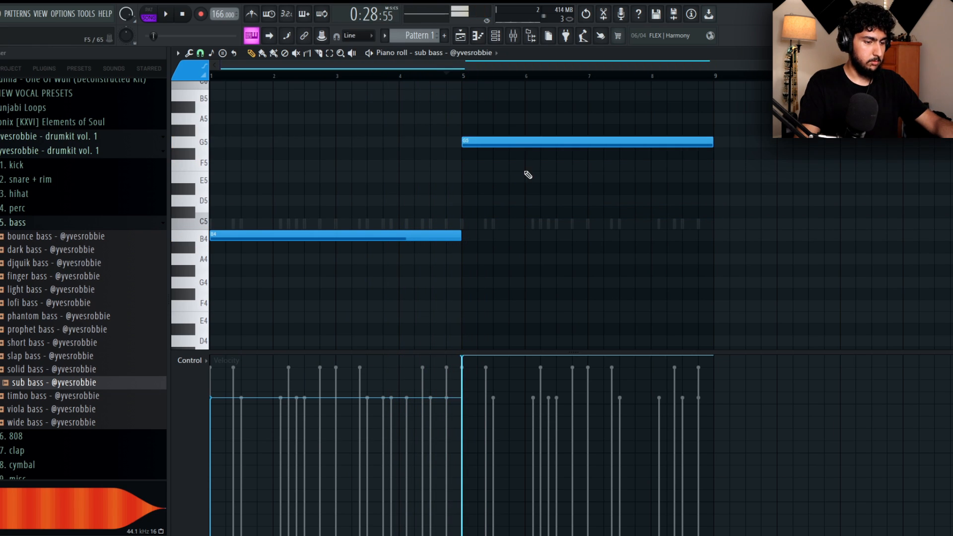
Try both sub bass notes an octave higher and play the pattern.
key("ctrl+Up")
key("space")
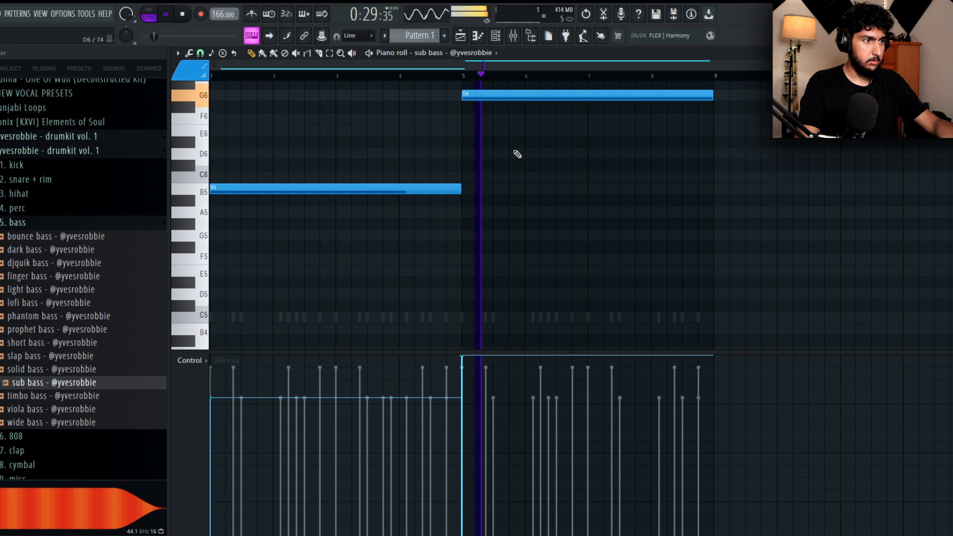
left_click_drag(540, 138, 570, 81)
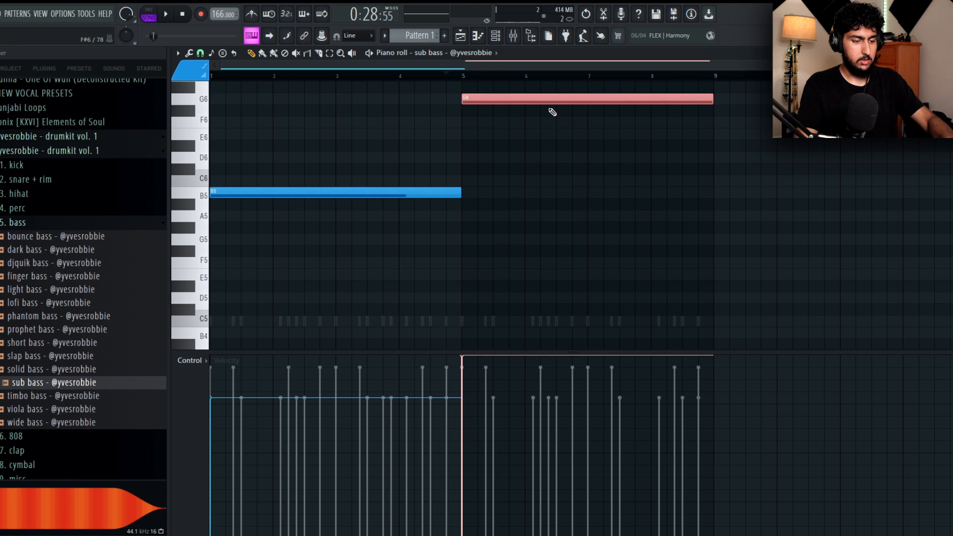
Set the two sub bass notes to B4 and G4 and lower the second note's velocity slightly while the pattern plays.
key("ctrl+Down")
key("ctrl+Down")
key("ctrl+Up")
right_click(542, 141)
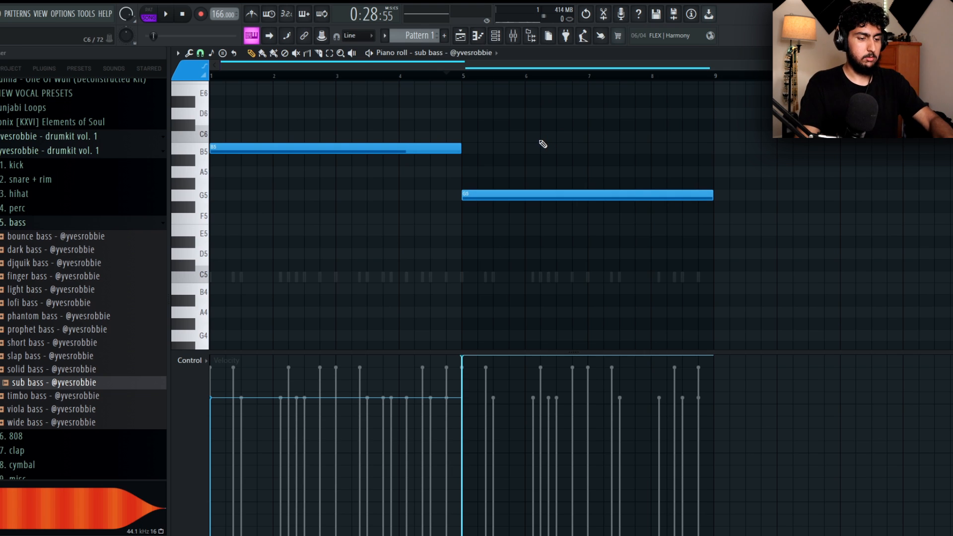
key("ctrl+Down")
right_click(544, 146, "ctrl")
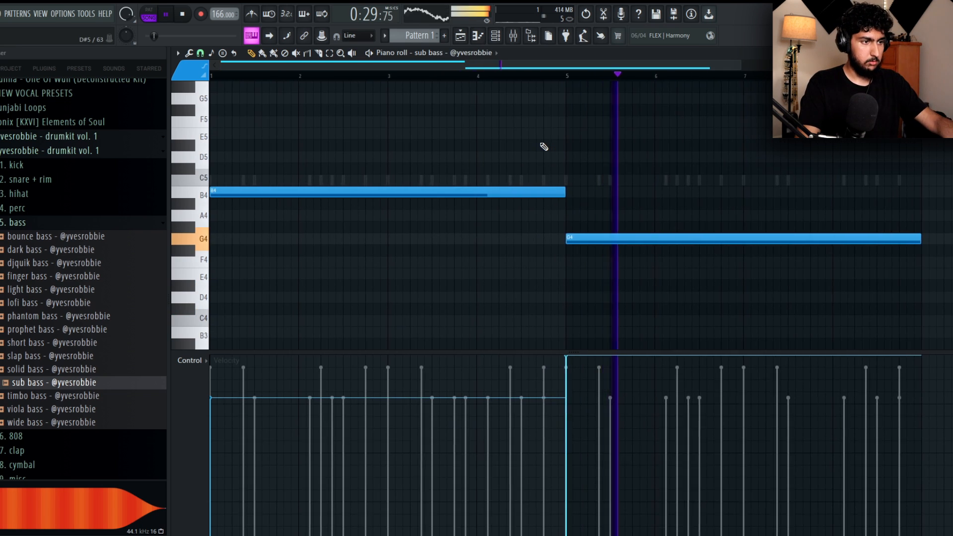
right_click(544, 147, "ctrl")
scroll(542, 244, "down", 2)
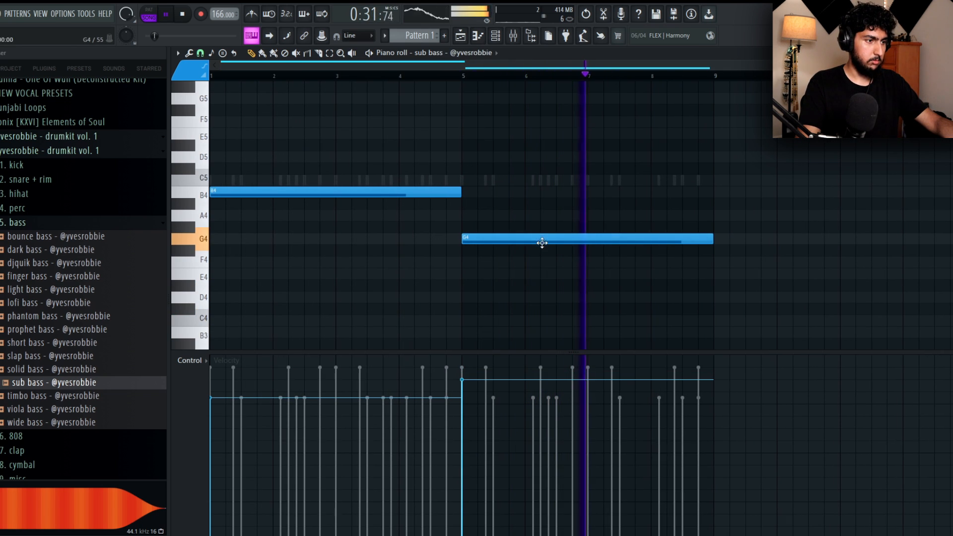
scroll(353, 192, "up", 4)
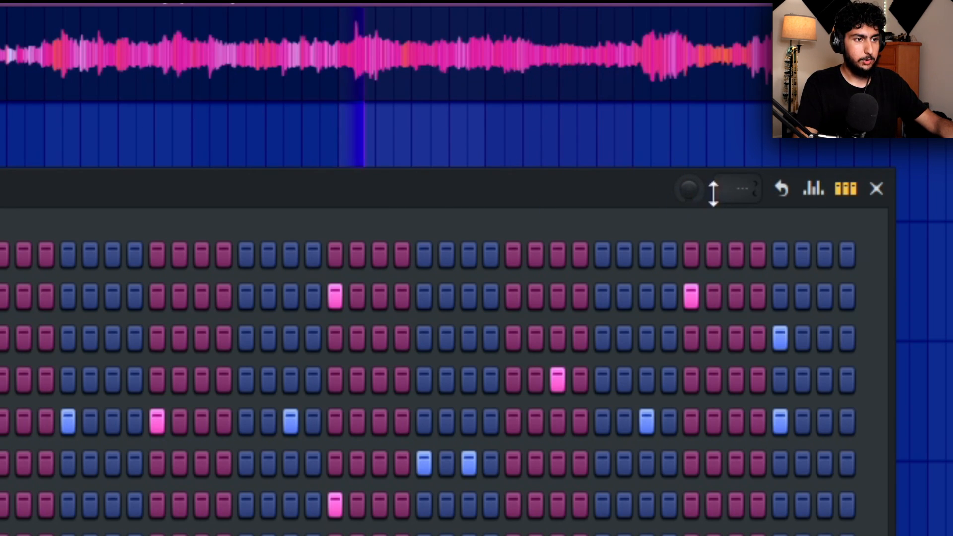
Add some swing to the pattern in the channel rack and play the arrangement from the playlist.
left_click_drag(695, 192, 695, 184)
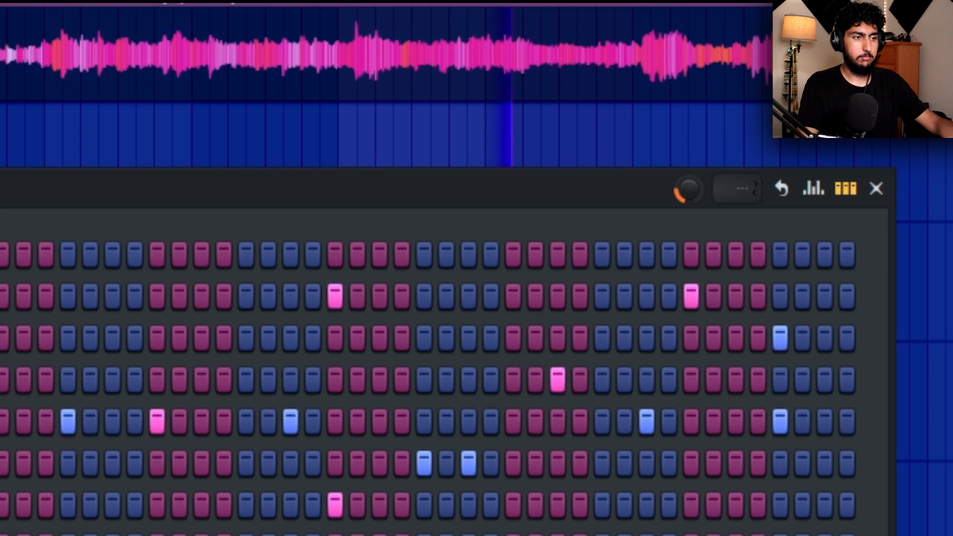
key("F6")
key("space")
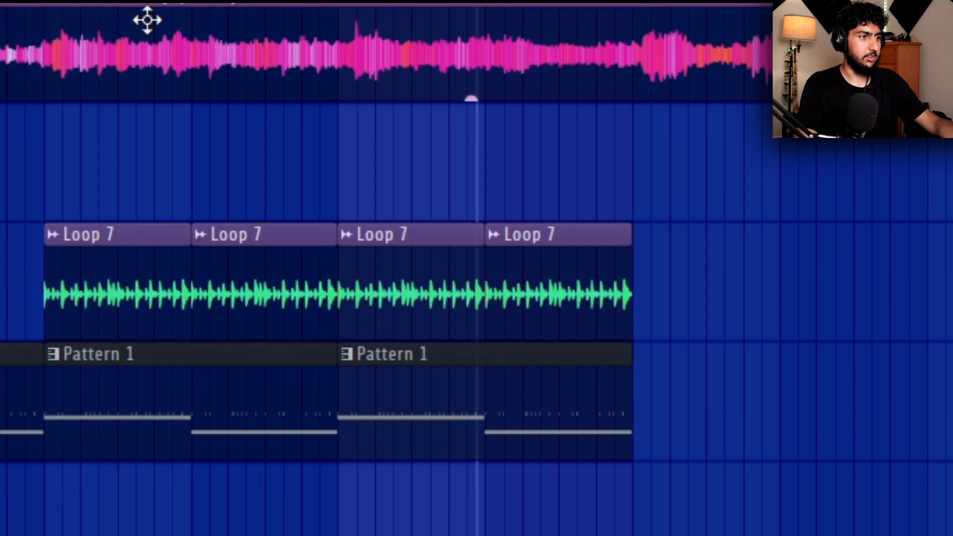
scroll(161, 521, "left", 1)
scroll(15, 521, "down", 1)
right_click(13, 437)
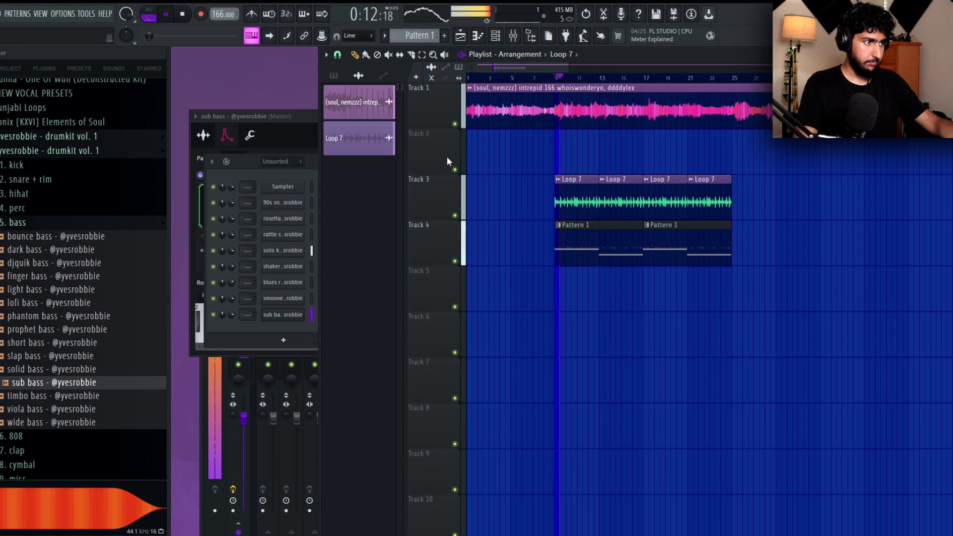
Route the eight drum, cymbal and sub bass channels to mixer tracks 10 to 17.
key("F6")
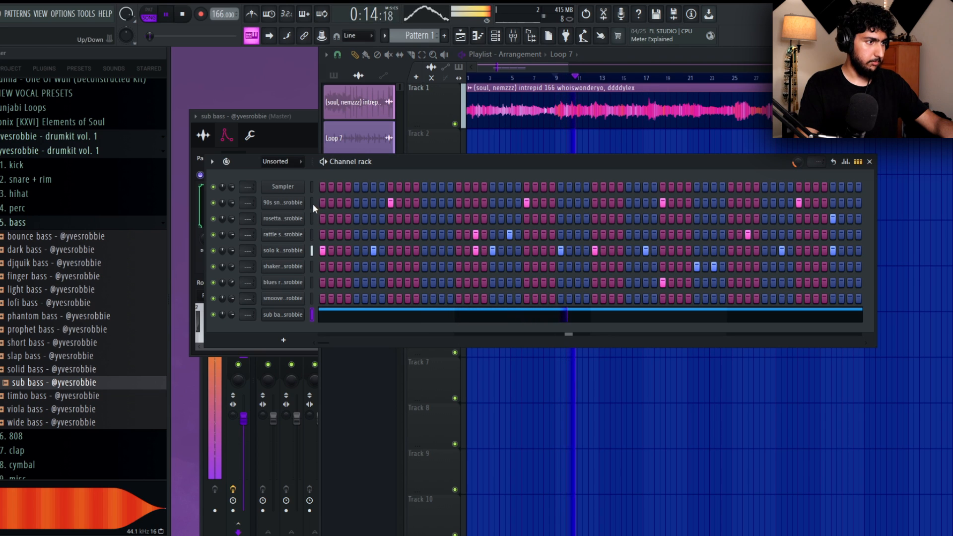
key("F9")
key("ctrl+l")
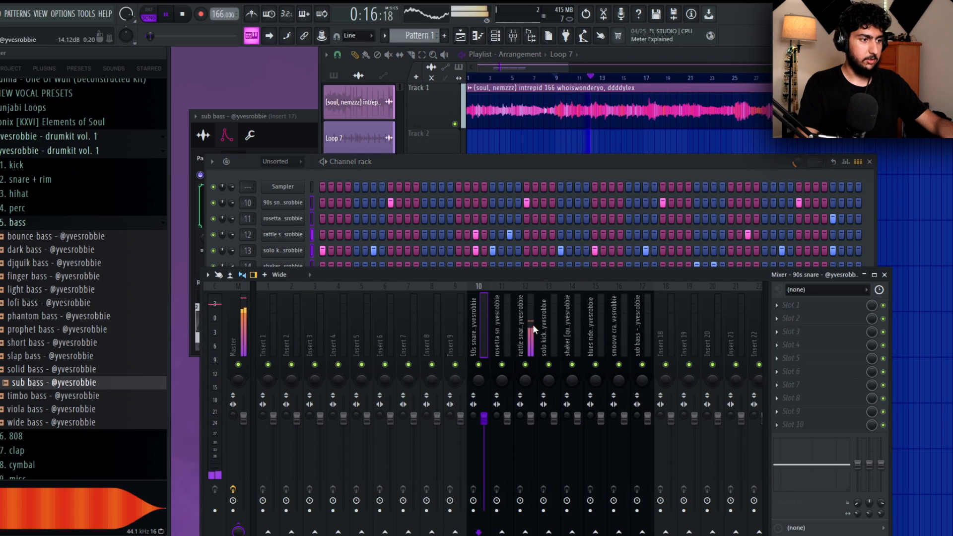
Show all channels in the rack and route the soul sample to mixer track 7 and Loop 7 to mixer track 8.
left_click(281, 161)
left_click(282, 174)
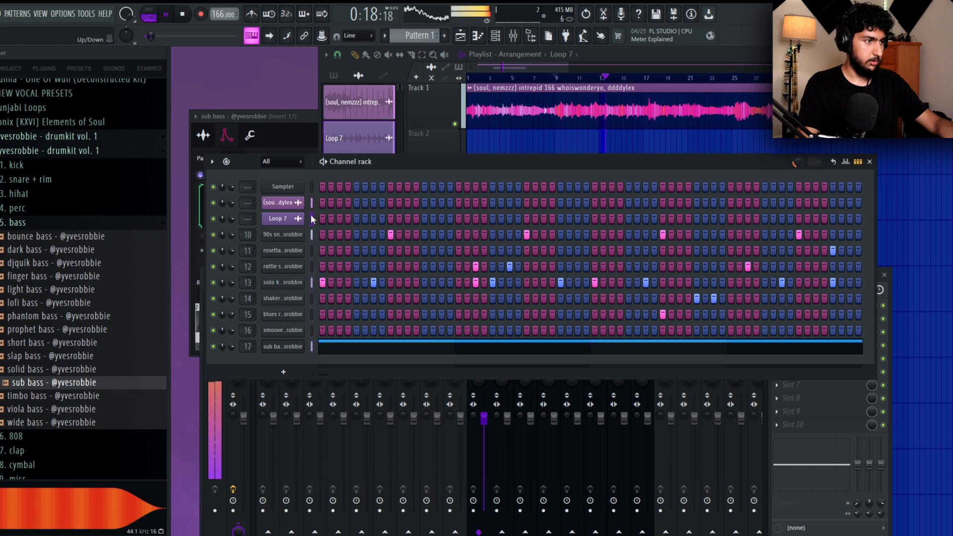
left_click(217, 533)
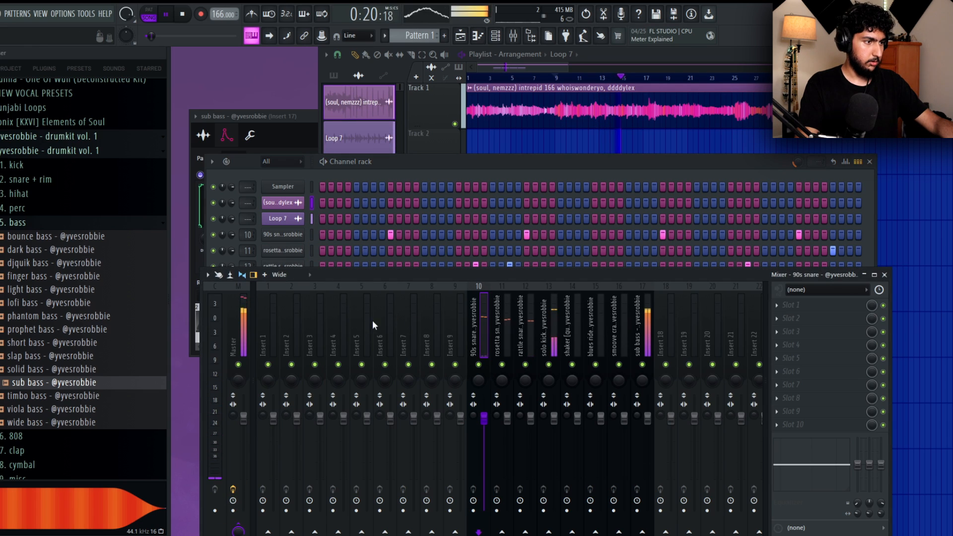
left_click(401, 320)
left_click(355, 243)
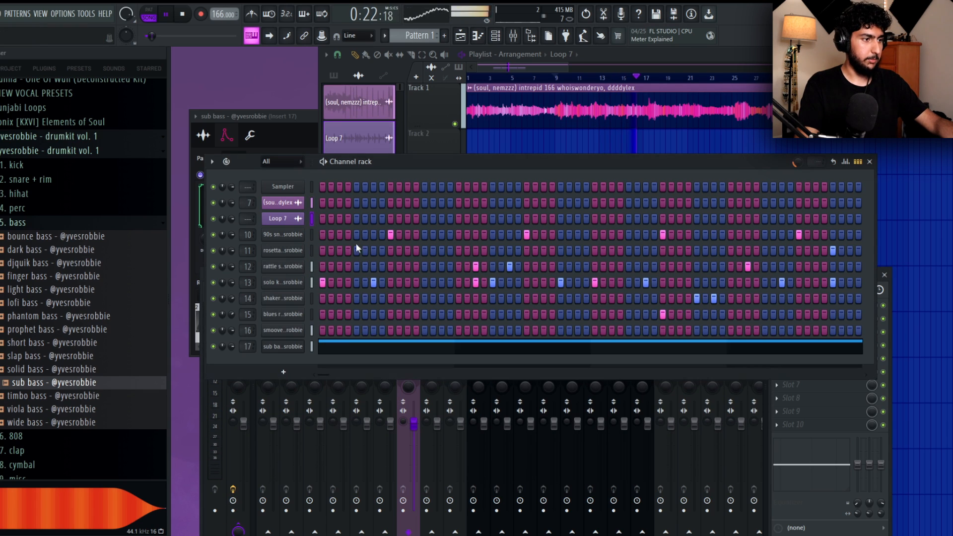
left_click(200, 515)
left_click(423, 330, "ctrl")
key("space")
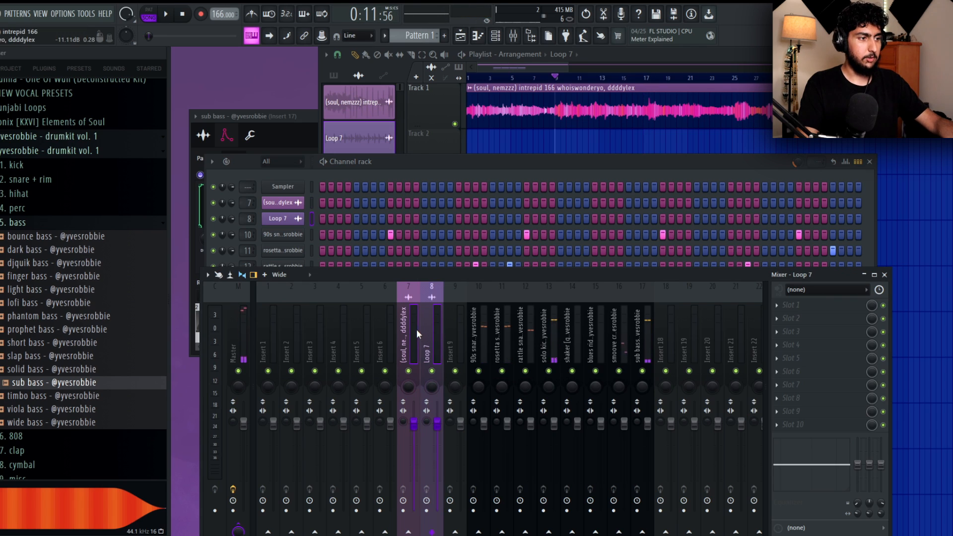
Remove the icons from the soul sample and Loop 7 mixer tracks and resume playback.
right_click(416, 329)
left_click(461, 211)
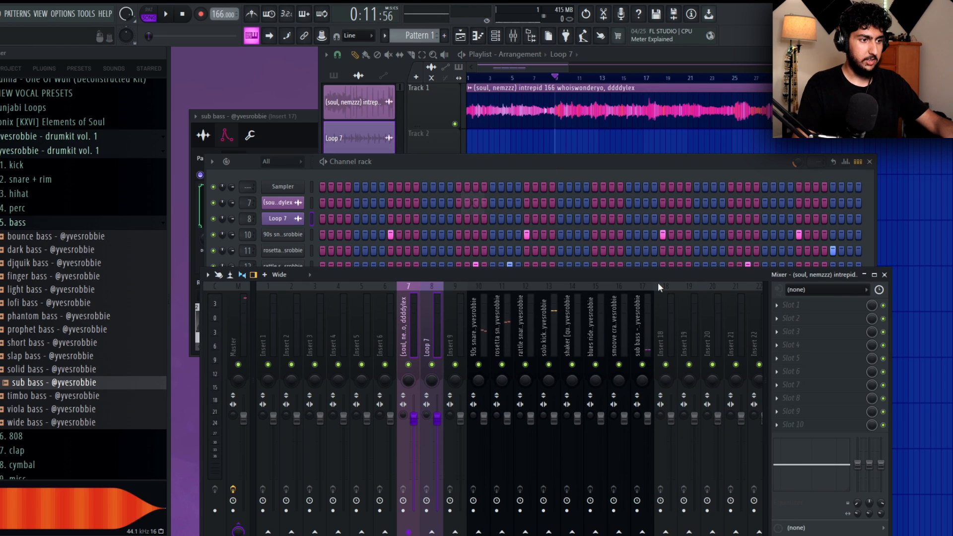
key("space")
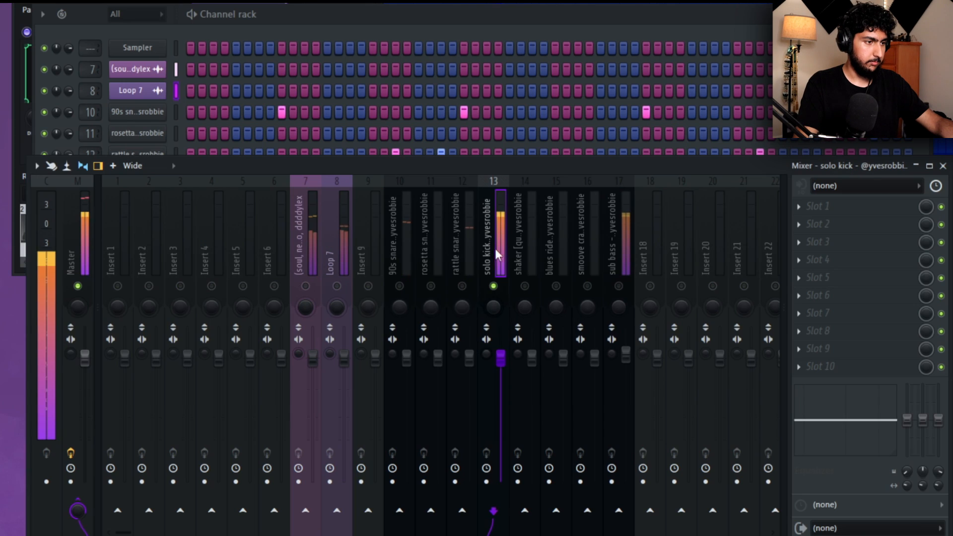
Solo the kick in the mixer, bring in the three snares, and balance them by raising the 90s snare and lowering the rattle snare.
right_click(548, 365)
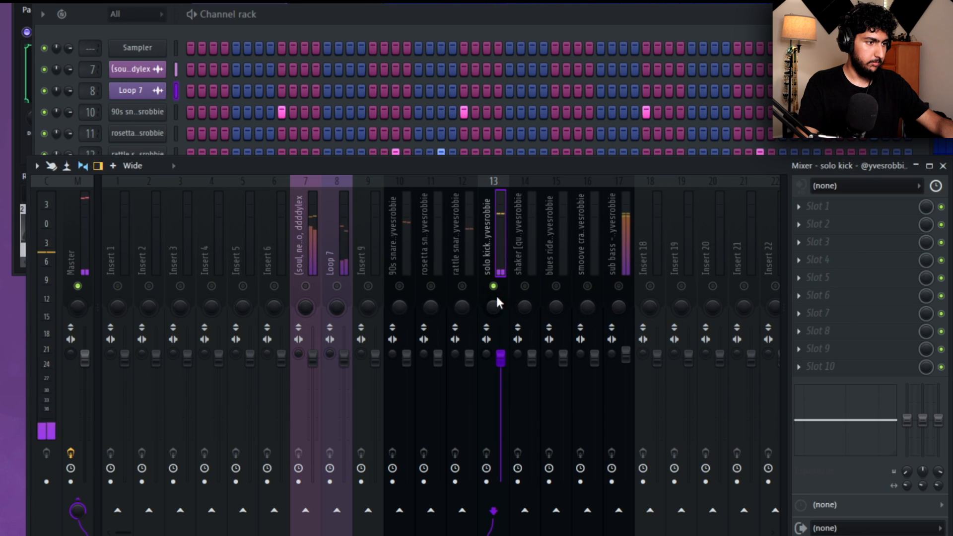
left_click(403, 288)
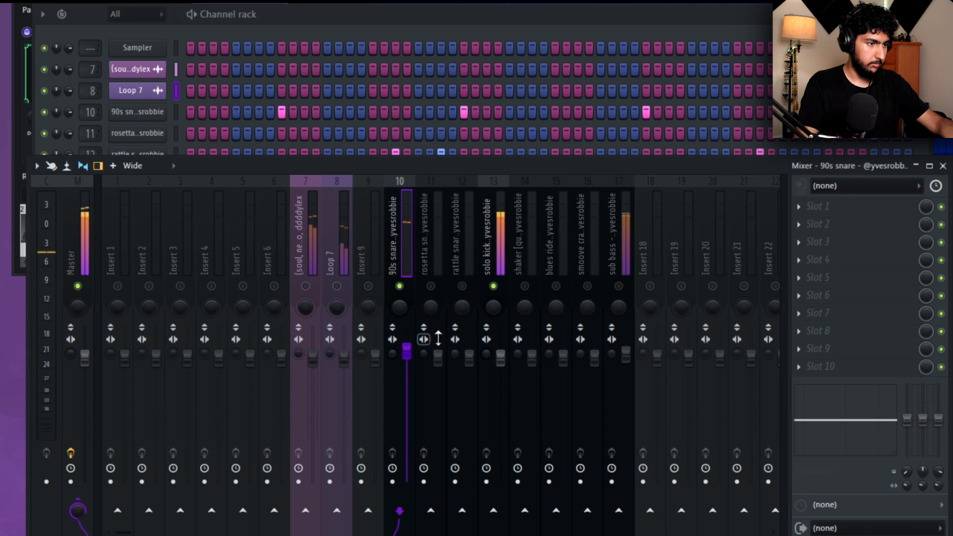
left_click(431, 286)
left_click(462, 285)
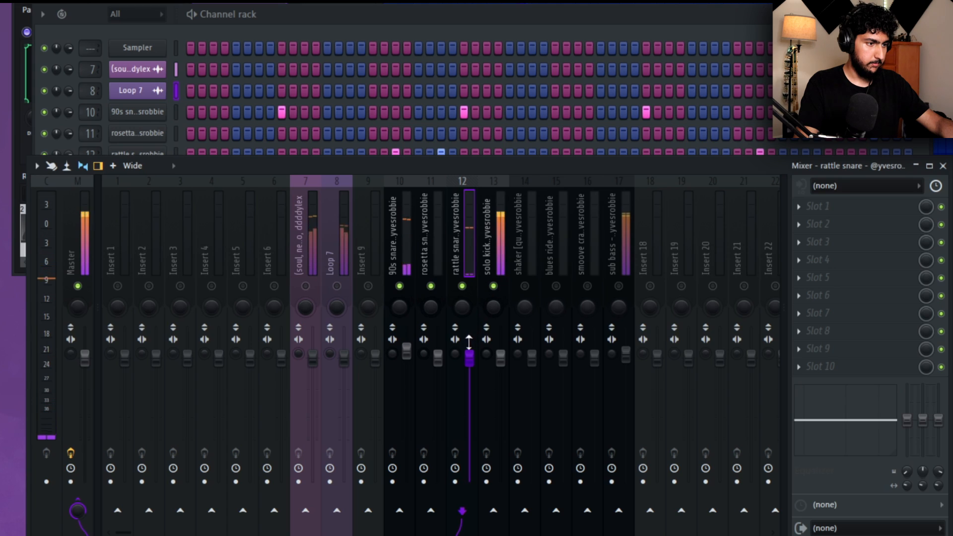
Lower the rosetta snare slightly and pan it right, and bring in the shaker panned right.
left_click(436, 301)
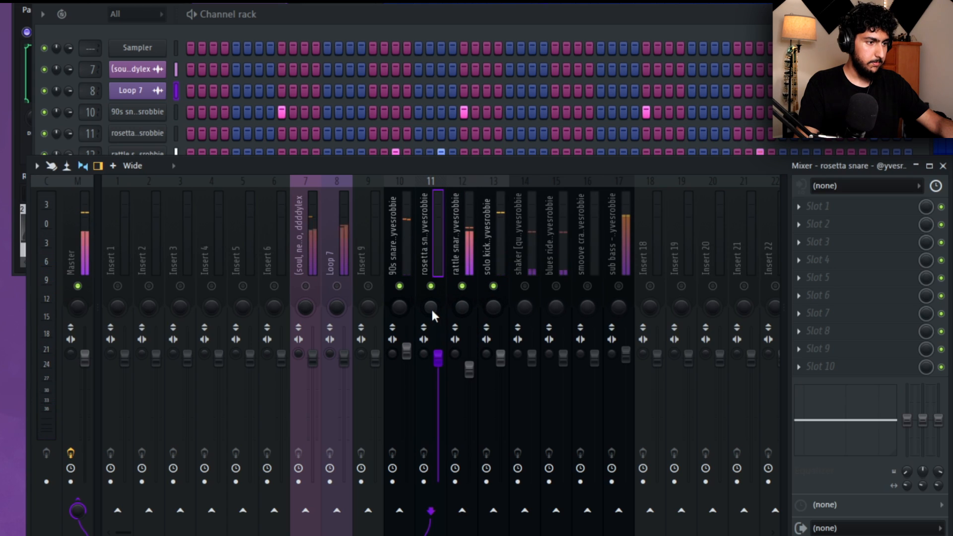
scroll(431, 309, "up", 2)
scroll(441, 352, "down", 2)
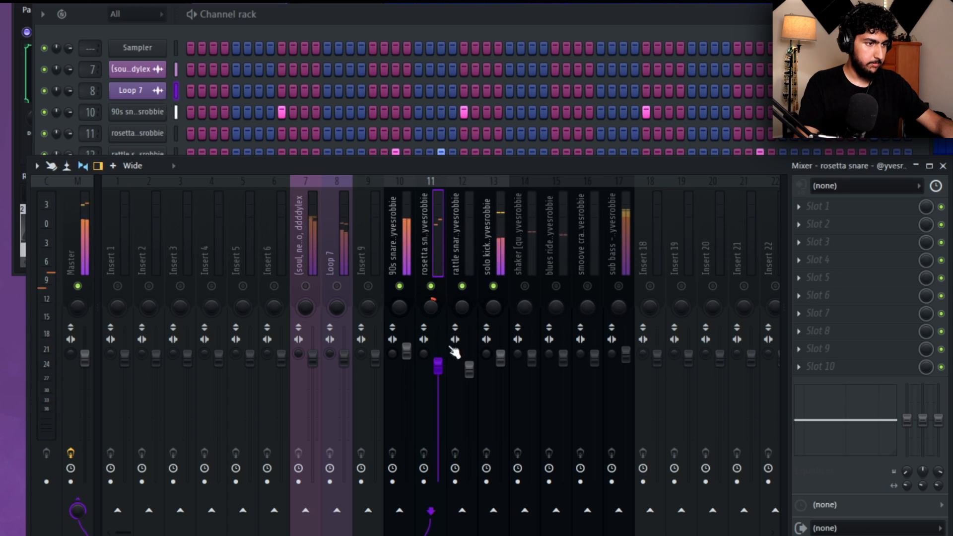
left_click(525, 286)
scroll(529, 308, "up", 2)
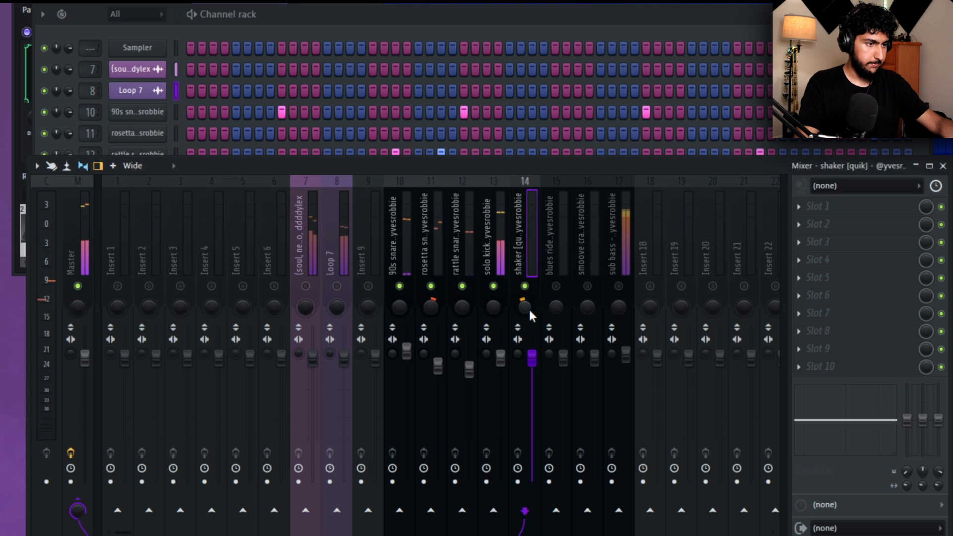
Bring in the smoove crash and blues ride in the mixer and lower the blues ride's volume.
left_click(588, 287)
left_click(555, 287)
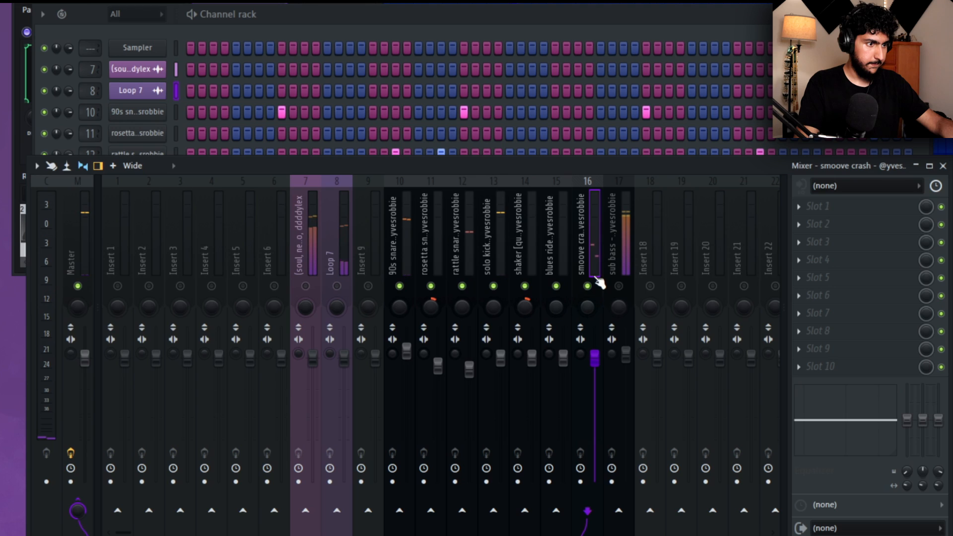
left_click(559, 248)
scroll(566, 358, "down", 3)
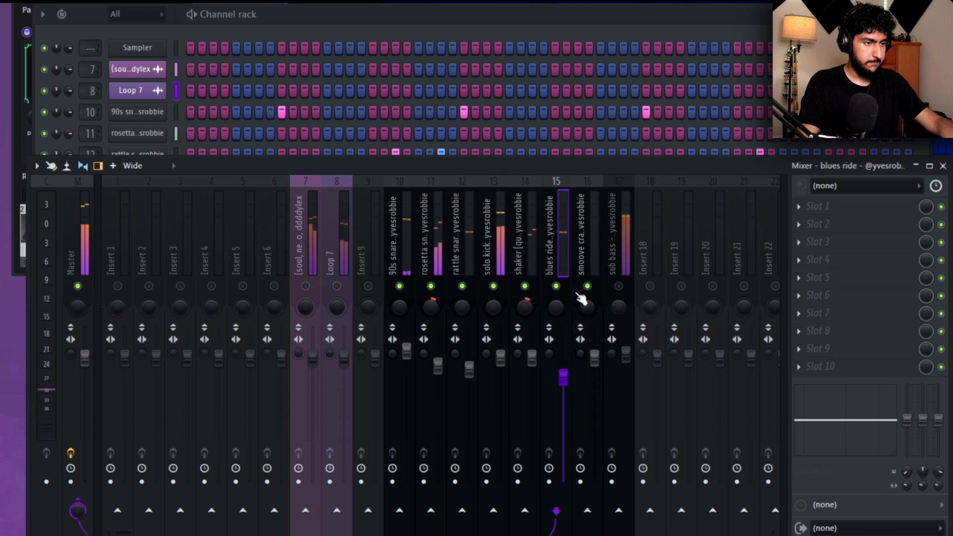
Bring in Loop 7 in the mixer, adjust its stereo separation slightly and keep its panning centred.
left_click(340, 273)
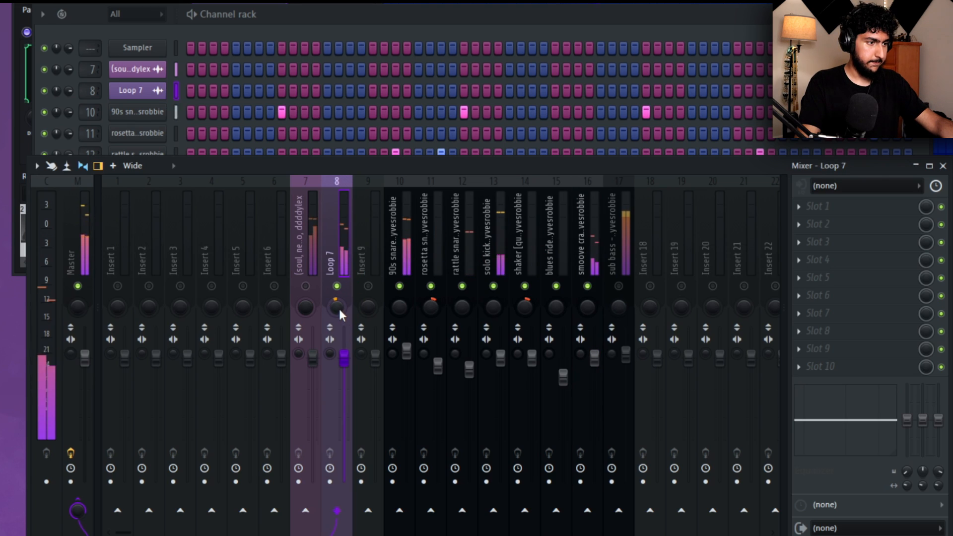
left_click_drag(340, 309, 339, 312)
left_click_drag(329, 353, 328, 359)
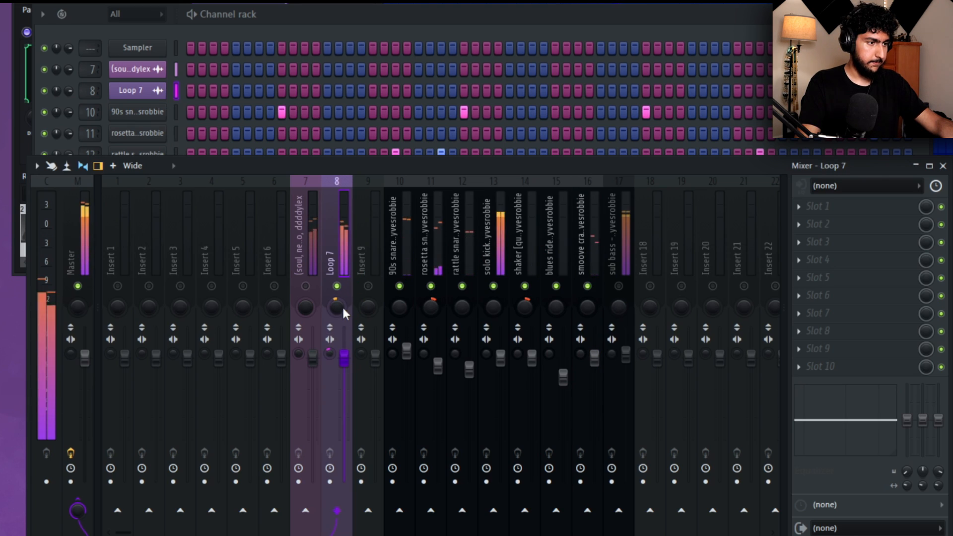
left_click_drag(342, 306, 342, 303)
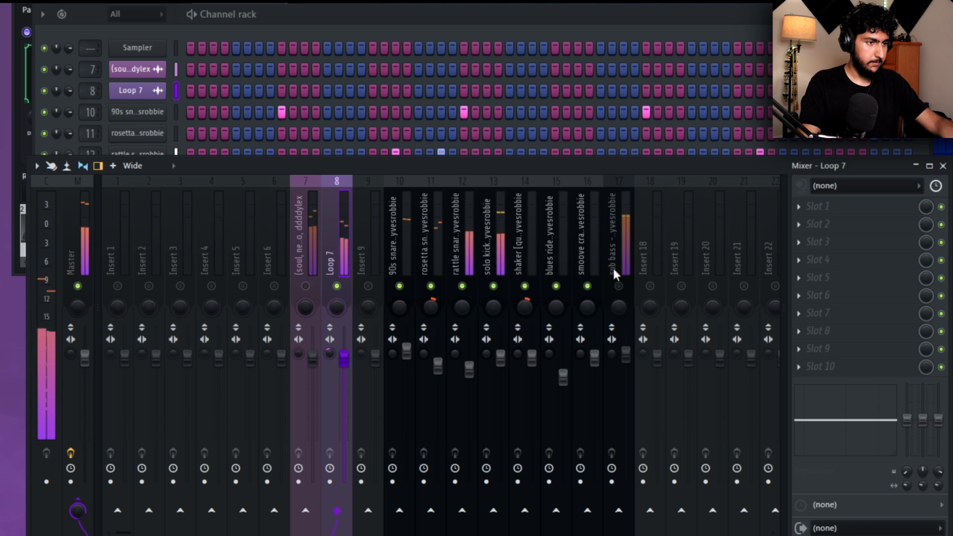
Bring in the sub bass and the soul sample in the mixer and lower the soul sample's volume slightly.
left_click(626, 251)
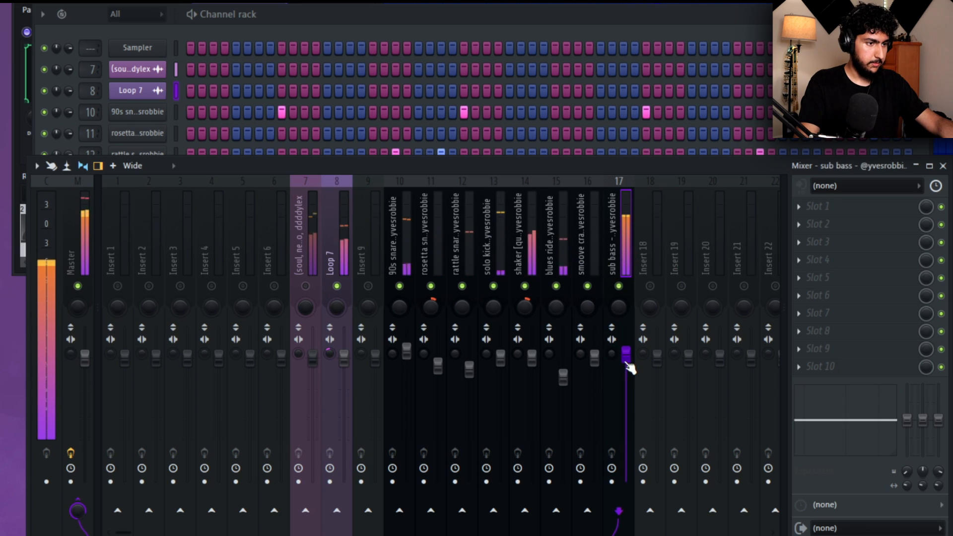
left_click(337, 293)
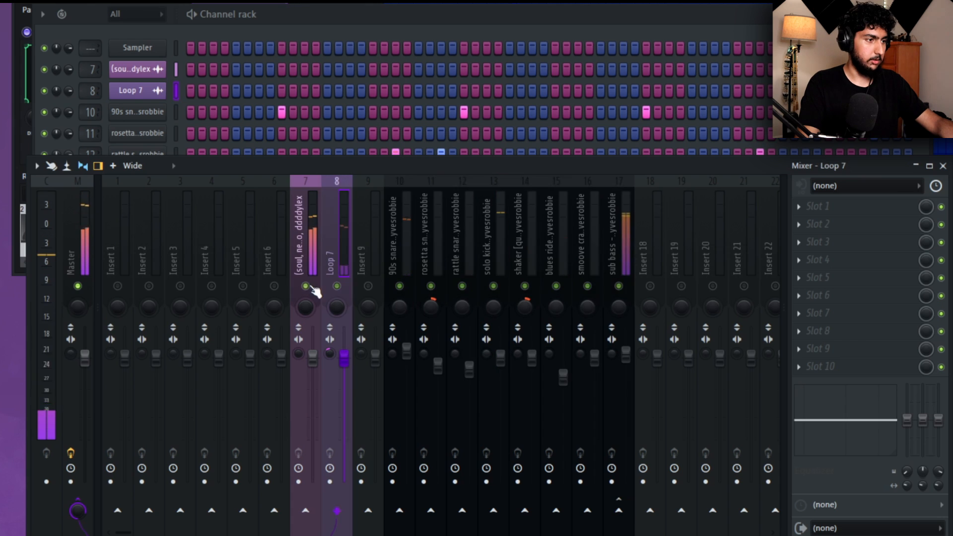
left_click(312, 315)
left_click_drag(317, 371, 316, 373)
Enable Fruity Parametric EQ, Fruity Soft Clipper and Maximus on the master track, and fine-tune the band levels in Maximus.
left_click(81, 223)
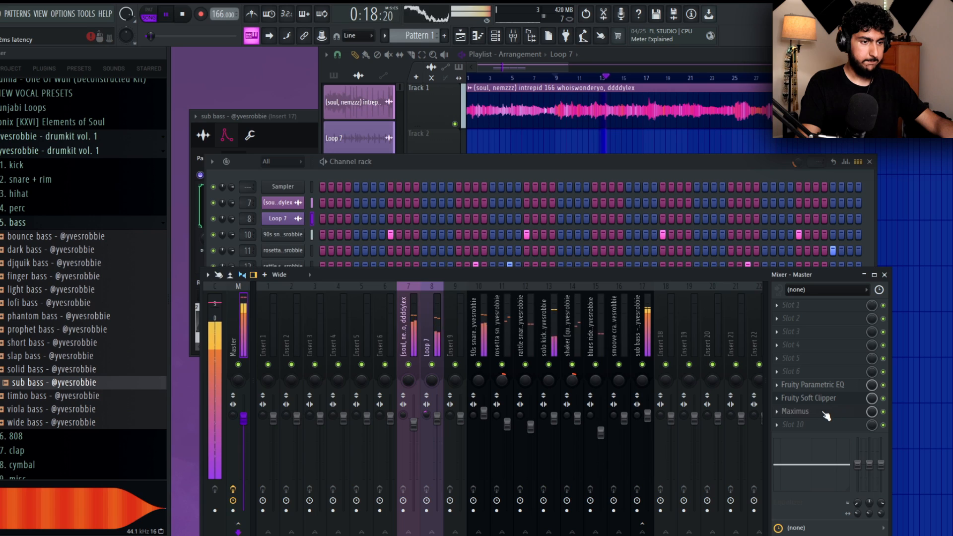
left_click(826, 416)
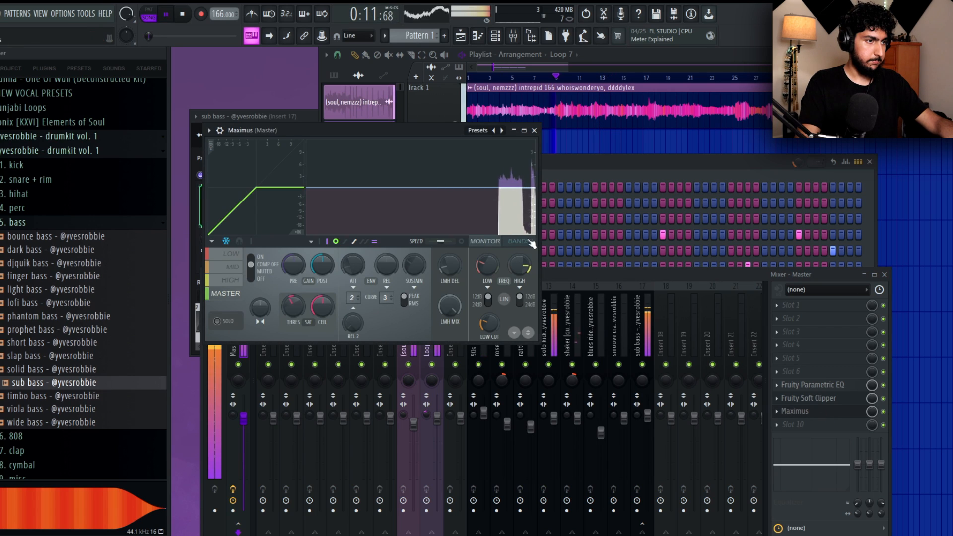
left_click_drag(422, 166, 422, 175)
left_click_drag(514, 167, 514, 185)
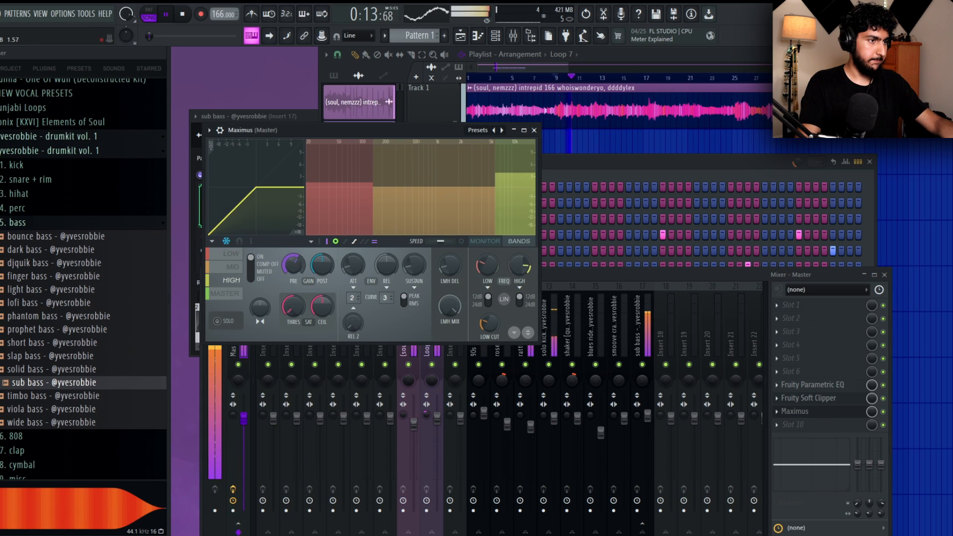
left_click(406, 188)
left_click(345, 185)
left_click(514, 180)
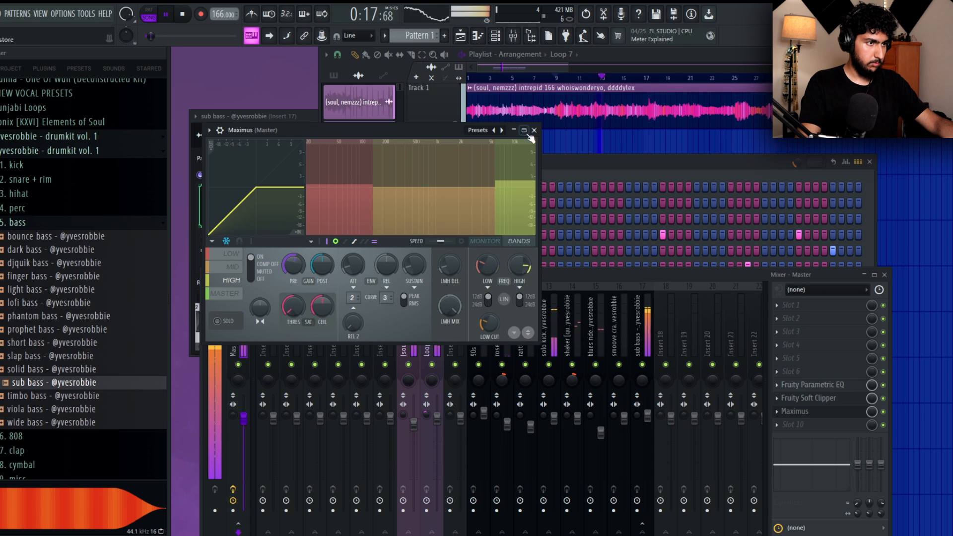
left_click(534, 130)
Close the Maximus window and play the soul sample on its own from several bars to judge its sections.
right_click(622, 151)
scroll(695, 154, "down", 1)
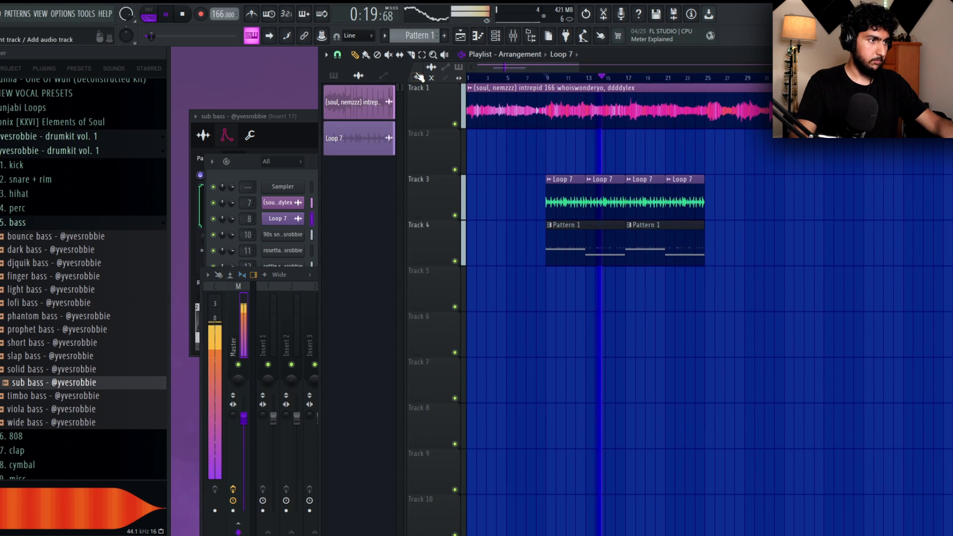
scroll(621, 163, "up", 2)
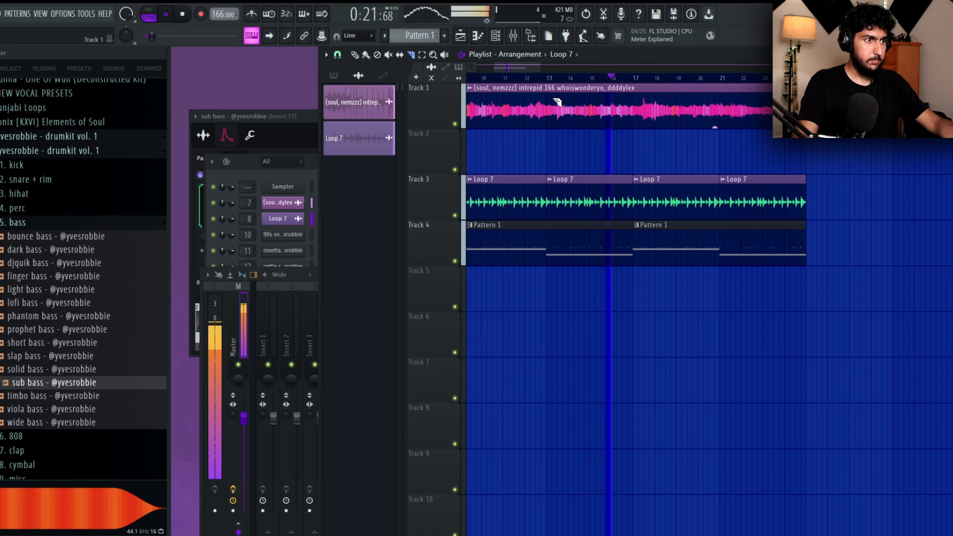
left_click(513, 84)
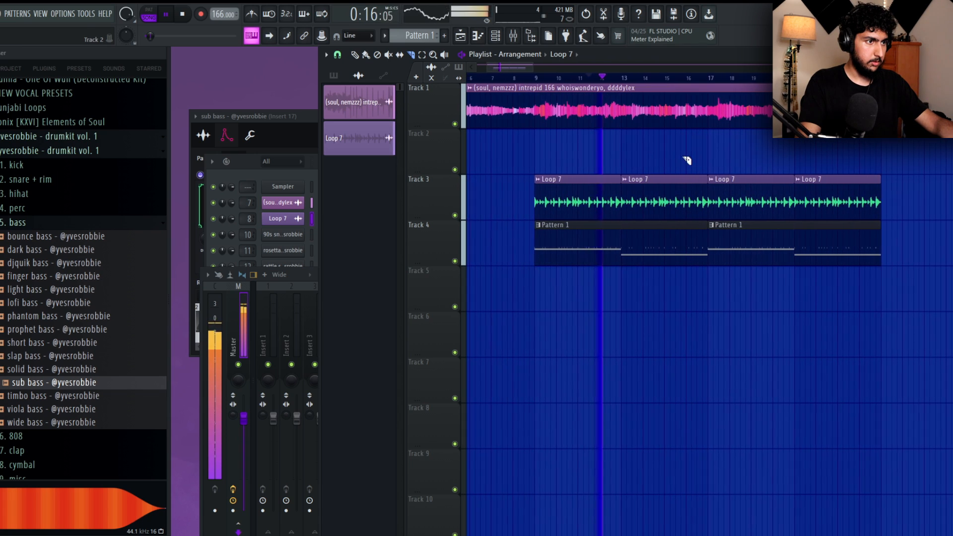
left_click(687, 81)
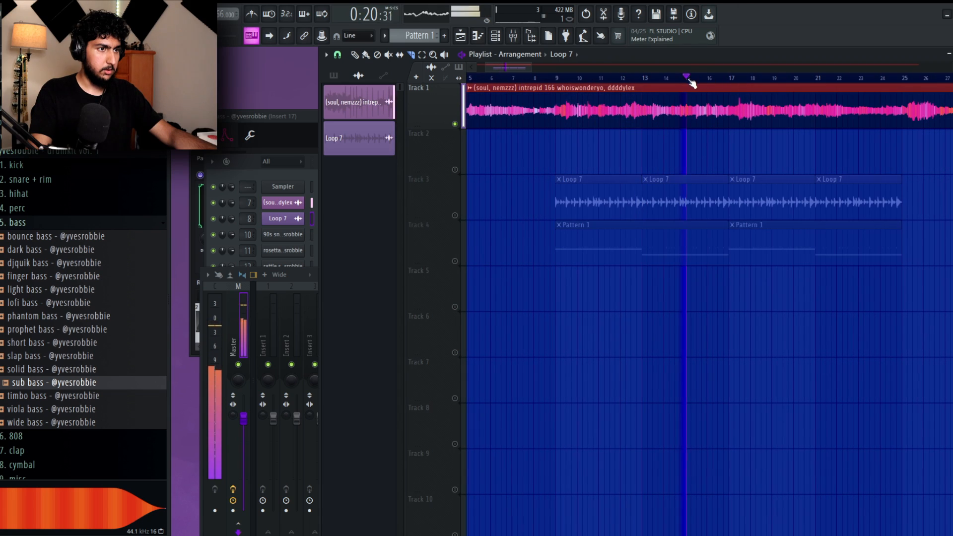
left_click(727, 81)
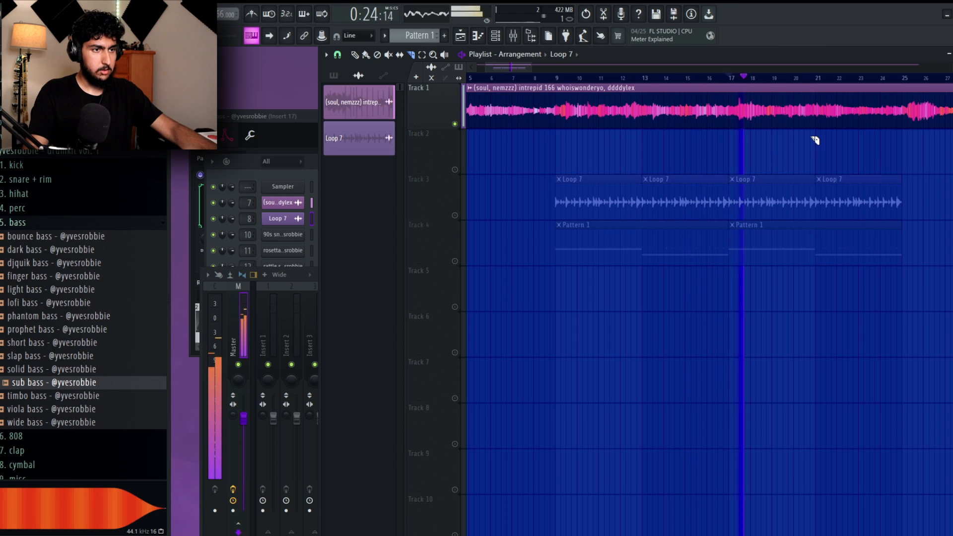
left_click(817, 81)
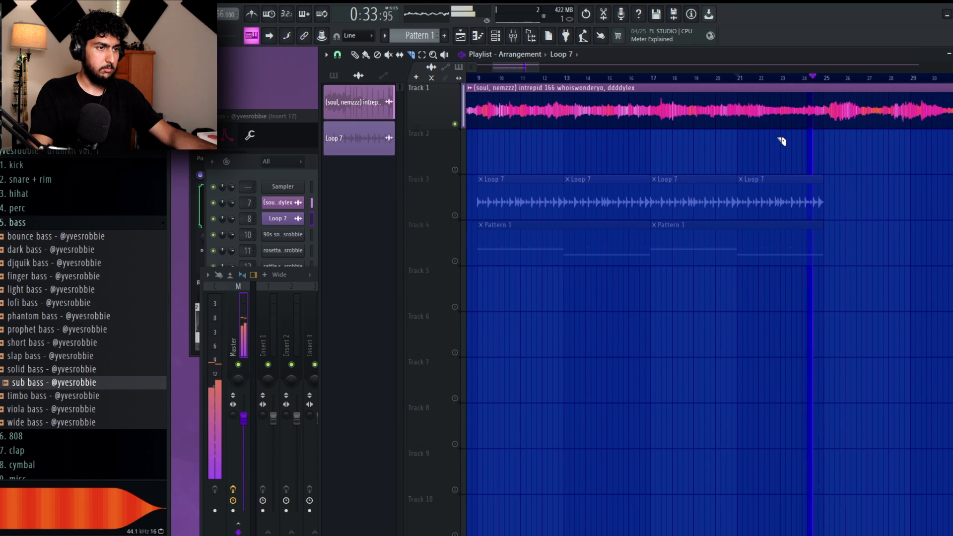
Slice the soul sample on Track 1 at bars 13, 17, 21 and 25.
left_click(558, 79)
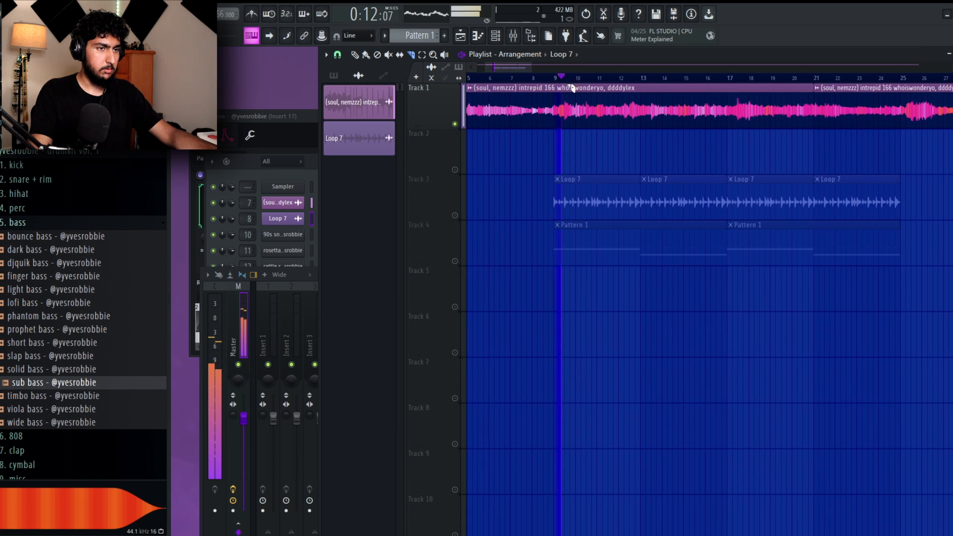
left_click(637, 78)
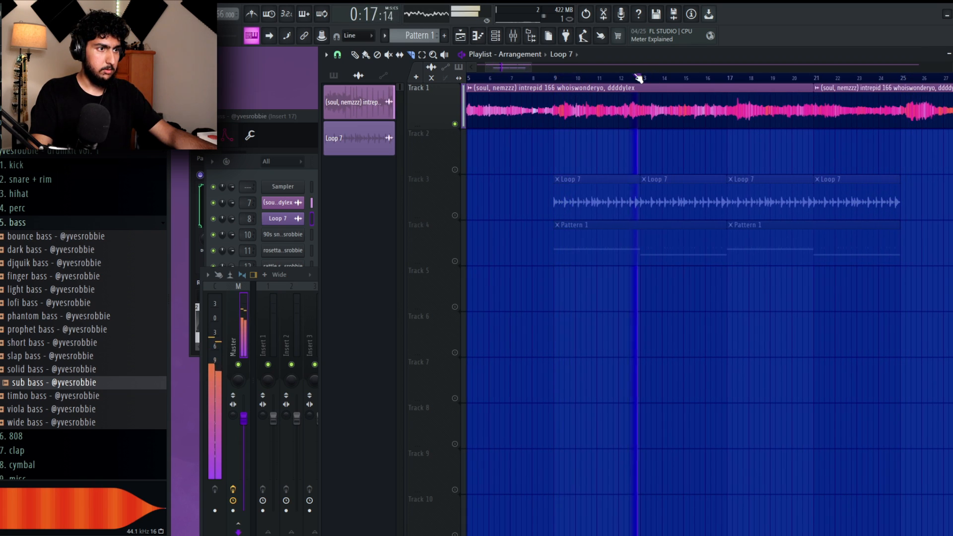
left_click(903, 123)
left_click(640, 121)
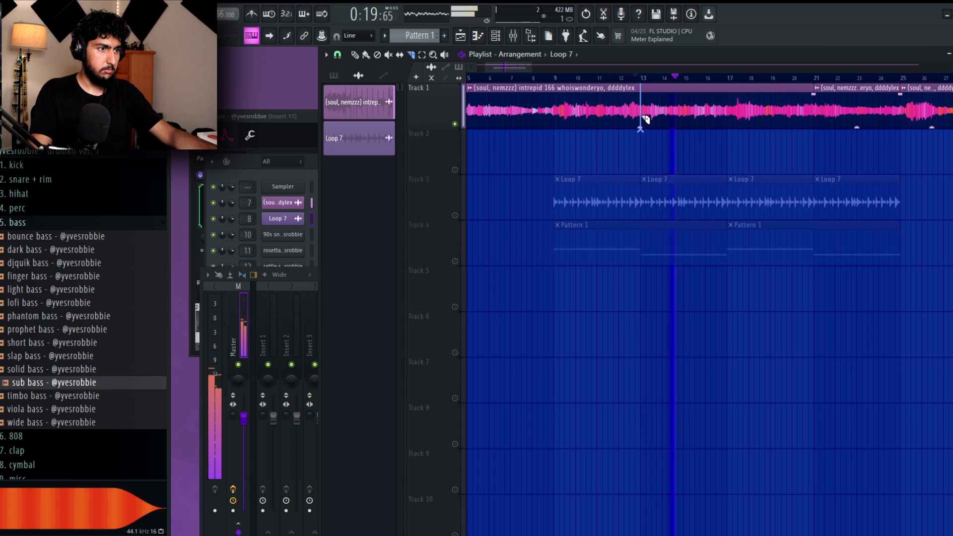
left_click(726, 122)
Stop playback and move the soul sample slice at bars 13 to 17 down to Track 2.
left_click(355, 54)
key("space")
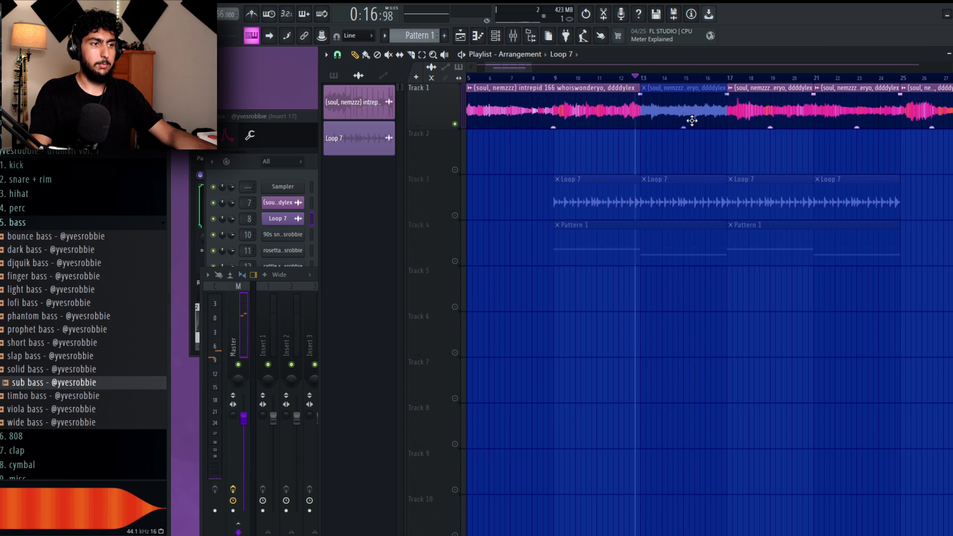
left_click_drag(691, 121, 690, 149)
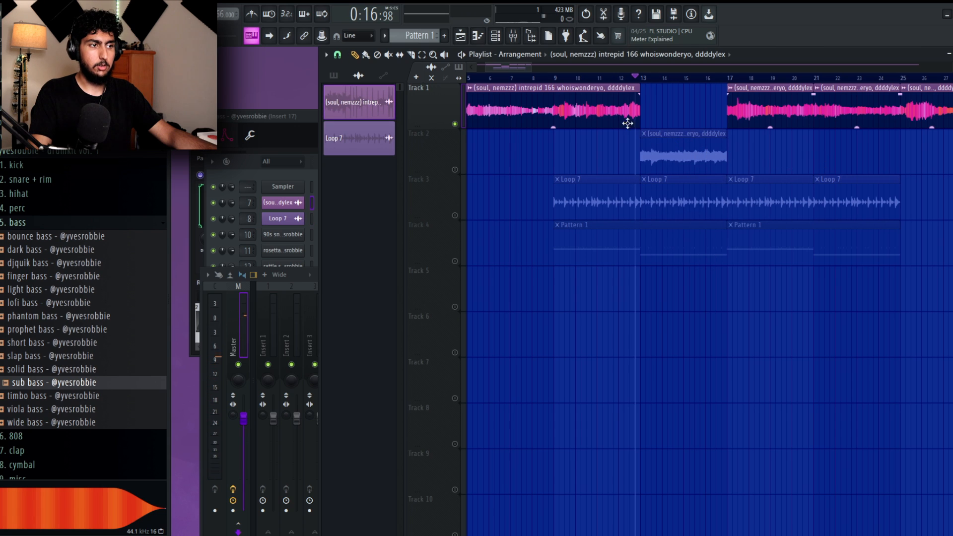
Shift the clips on Tracks 2 to 4 down one track and place another soul sample slice on Track 2 at bar 13.
scroll(595, 127, "up", 2)
scroll(655, 128, "down", 3)
left_click_drag(929, 256, 620, 157)
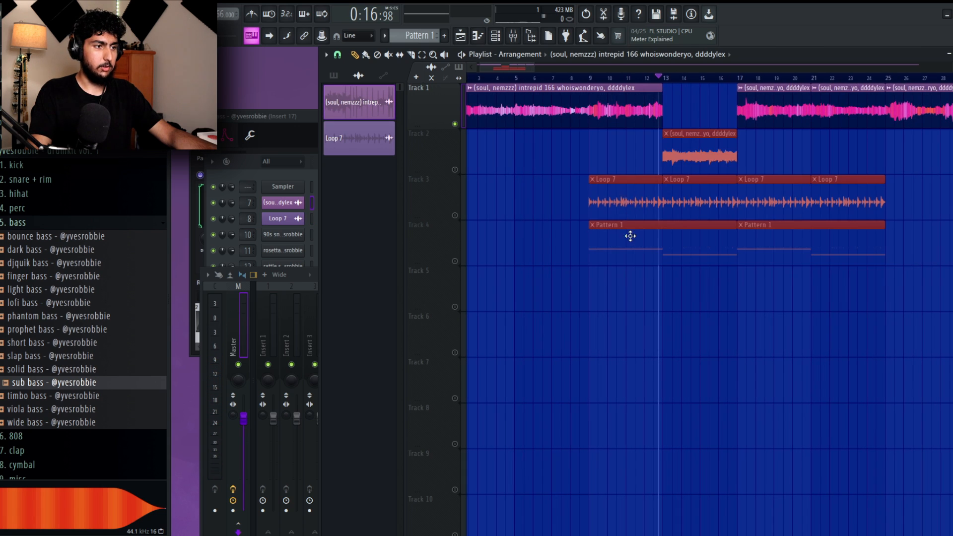
left_click_drag(630, 235, 633, 276)
left_click(690, 238, "ctrl")
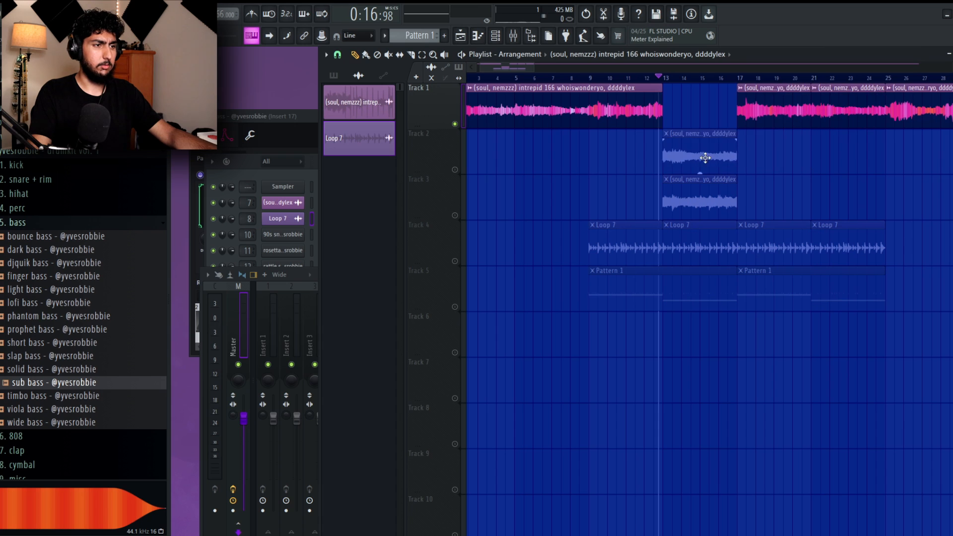
Play the replacement soul slice on Track 2 and slice it at bar 15.
key("space")
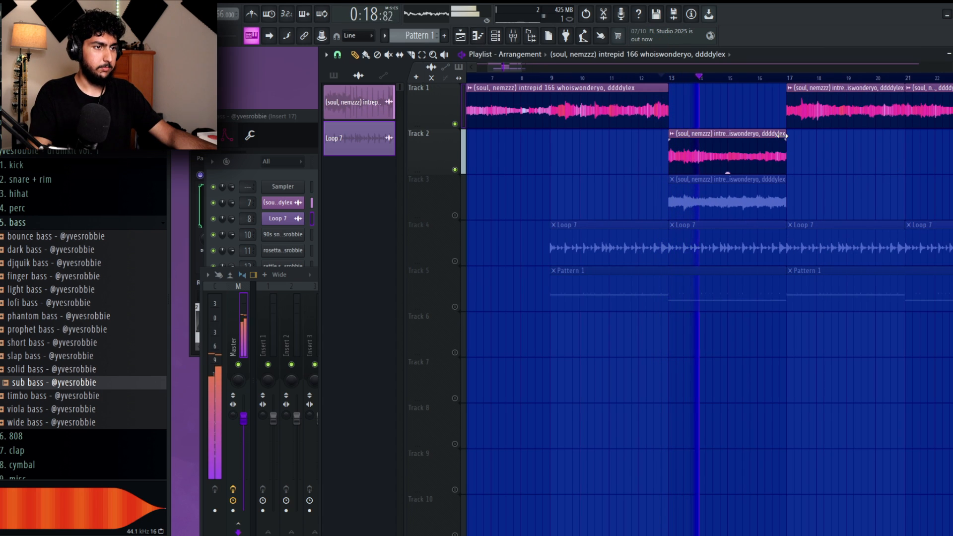
scroll(821, 159, "down", 2)
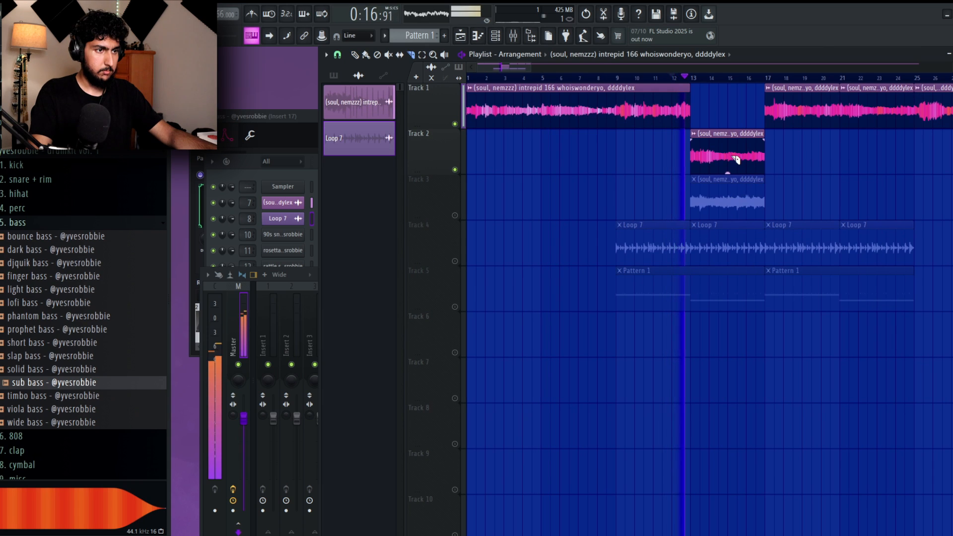
scroll(736, 159, "up", 2)
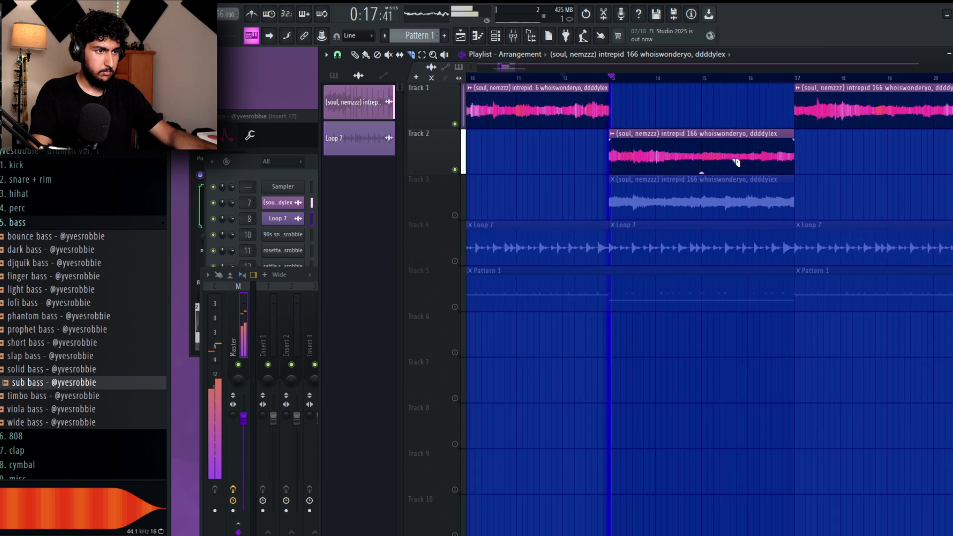
left_click(355, 54)
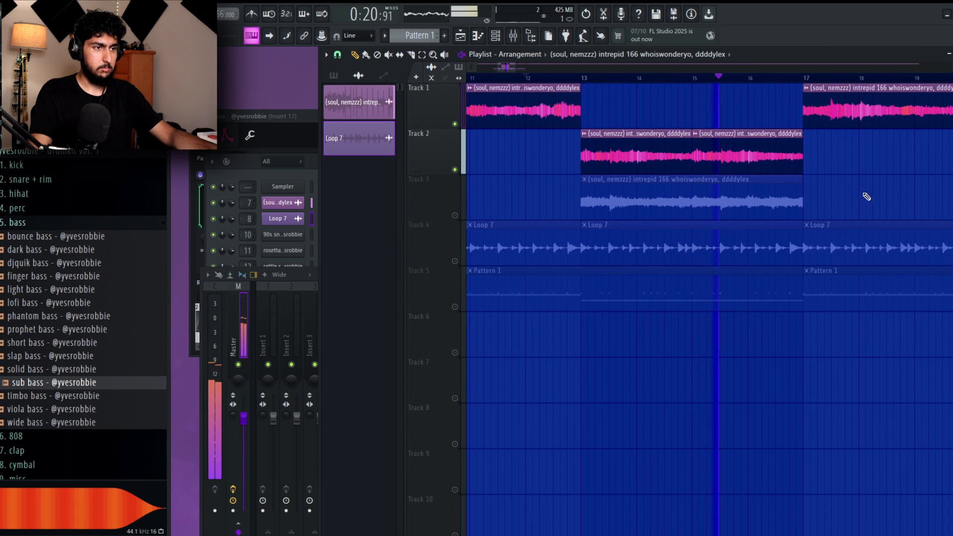
Turn the drum and bass tracks back on and play bars 9 to 17, clearing the time selection at the end.
scroll(866, 197, "down", 2)
left_click_drag(548, 79, 828, 88)
right_click(455, 306)
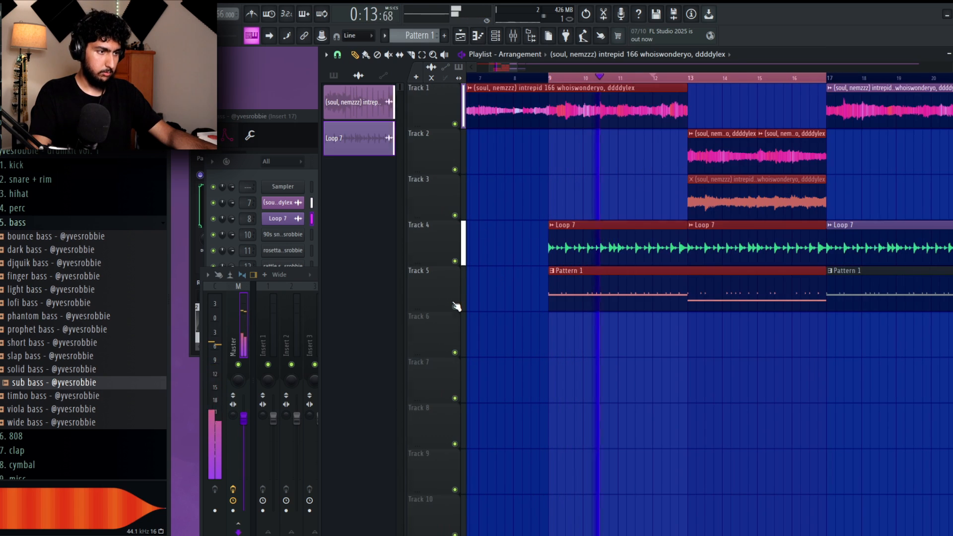
scroll(791, 270, "down", 3)
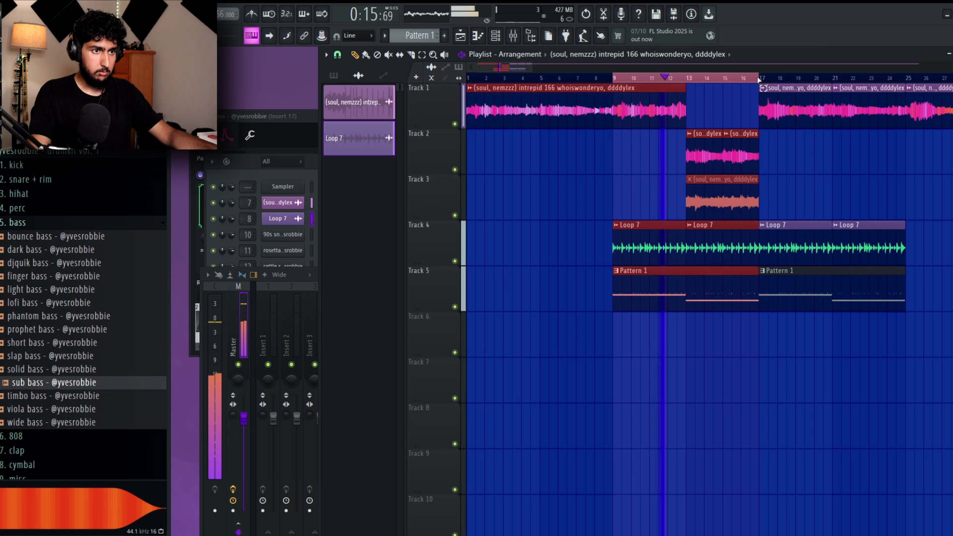
left_click_drag(758, 80, 907, 80)
key("ctrl+d")
Examine the arrangement up to bar 25 and the drum and bass channels of Pattern 1 in the channel rack.
scroll(866, 203, "down", 2)
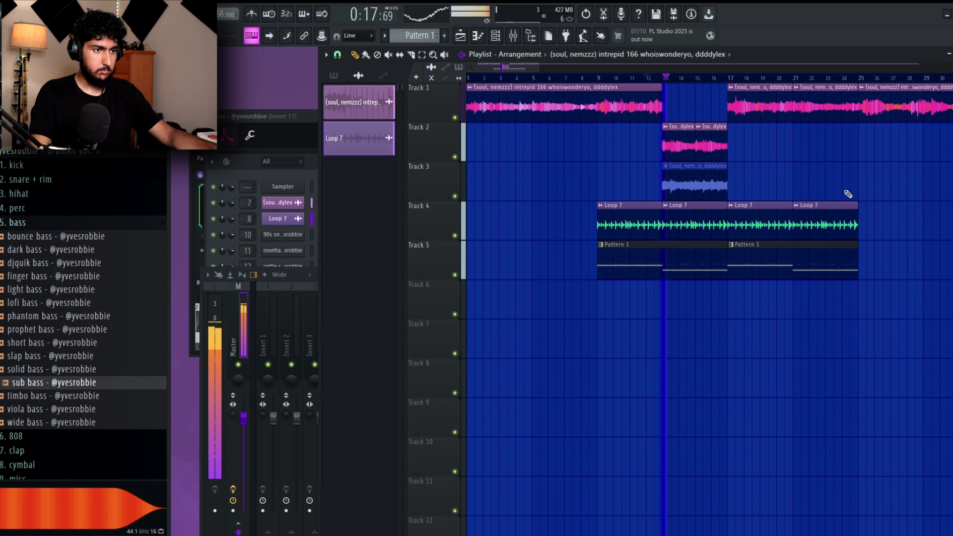
scroll(732, 198, "down", 2)
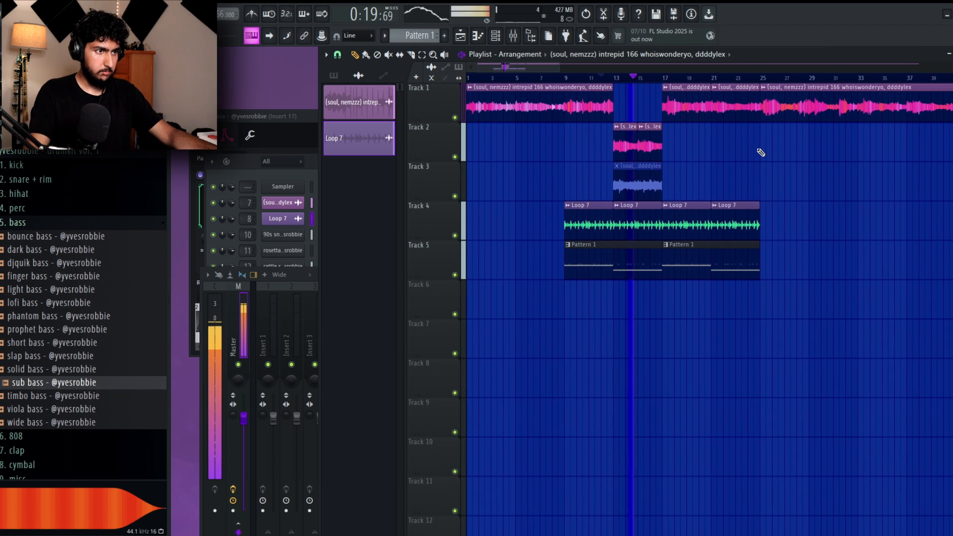
scroll(764, 159, "down", 2)
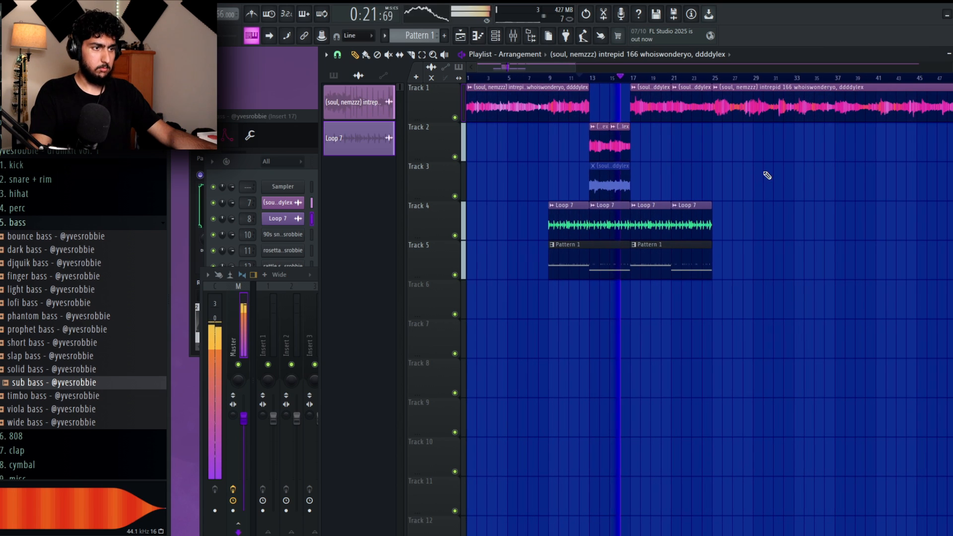
left_click(336, 76)
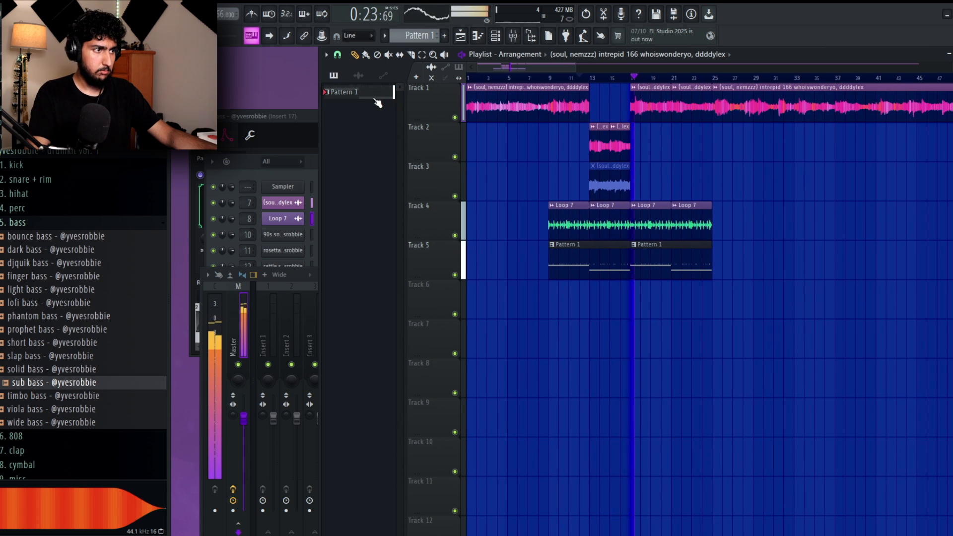
left_click(369, 98)
left_click(241, 157)
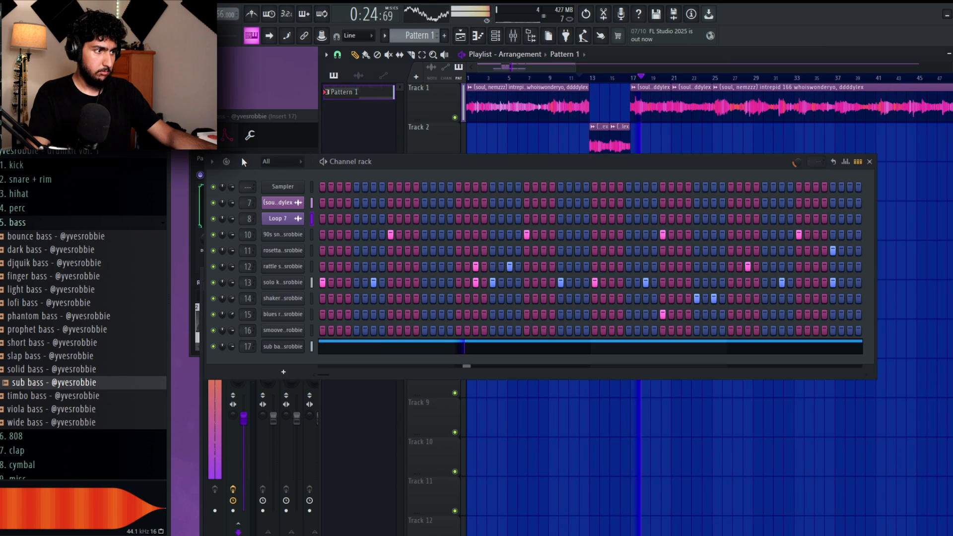
right_click(578, 433)
scroll(690, 243, "down", 2)
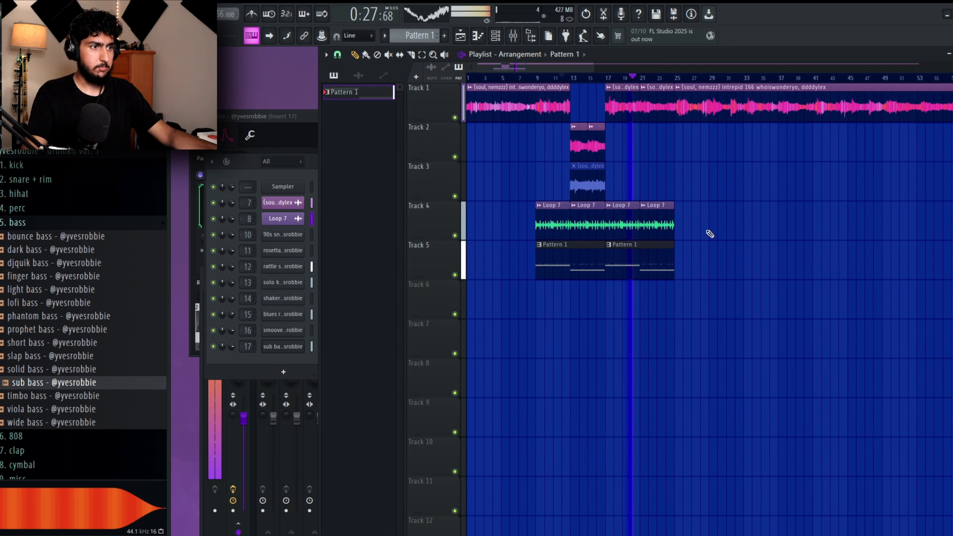
Move the soul sample clip at bar 25 onto Track 2 and repeat Loop 7 and Pattern 1 beneath it to bar 57.
left_click_drag(677, 108, 677, 147)
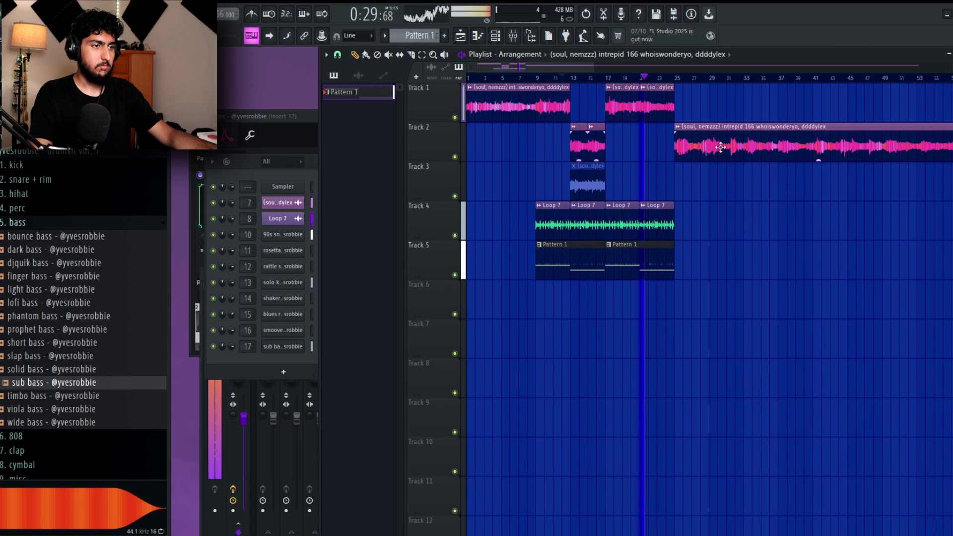
scroll(676, 202, "right", 3)
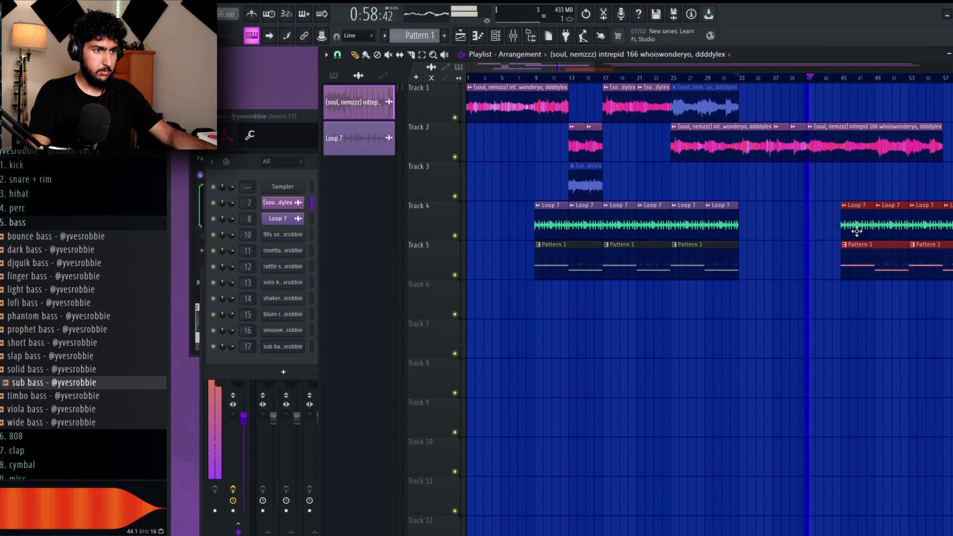
left_click_drag(853, 223, 749, 223)
left_click(819, 304, "ctrl")
scroll(817, 303, "up", 2)
left_click(750, 78)
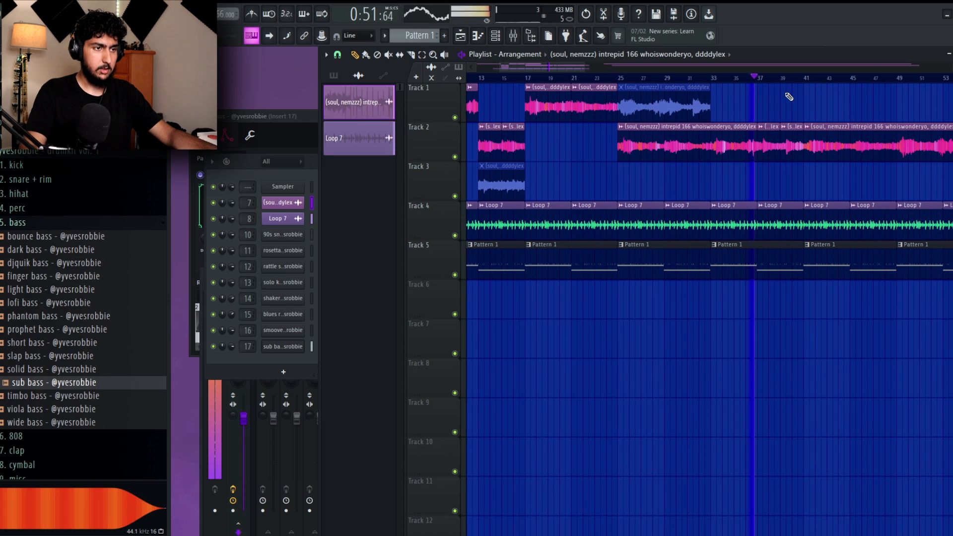
left_click_drag(802, 144, 797, 179)
right_click(788, 268)
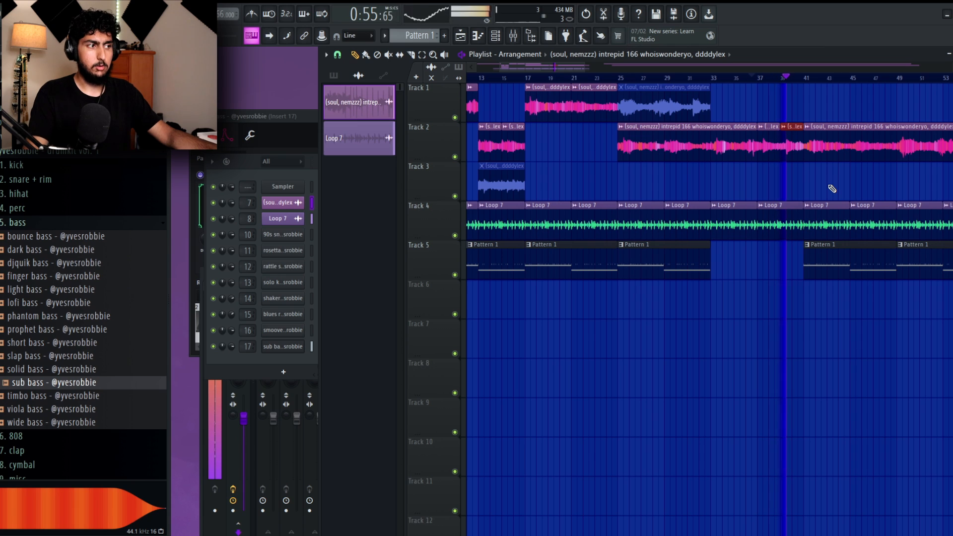
key("ctrl+z")
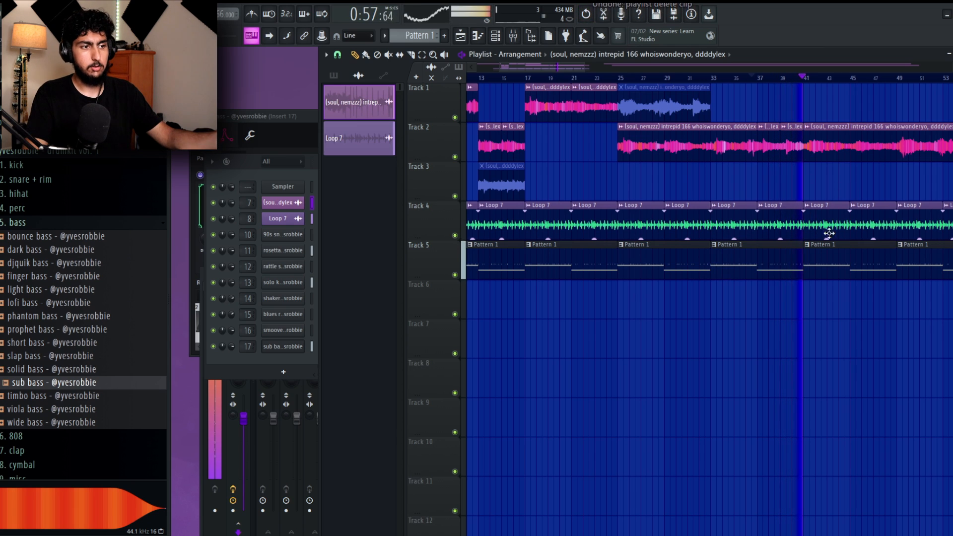
Split Pattern 1 by channel into separate patterns for each drum sound and the sub bass.
scroll(843, 218, "down", 3)
left_click(333, 75)
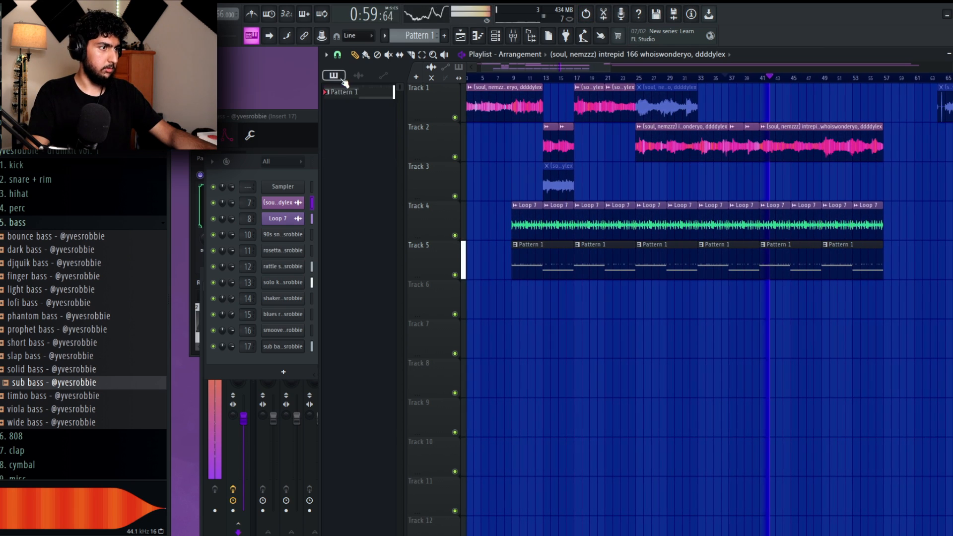
right_click(357, 92)
left_click(415, 276)
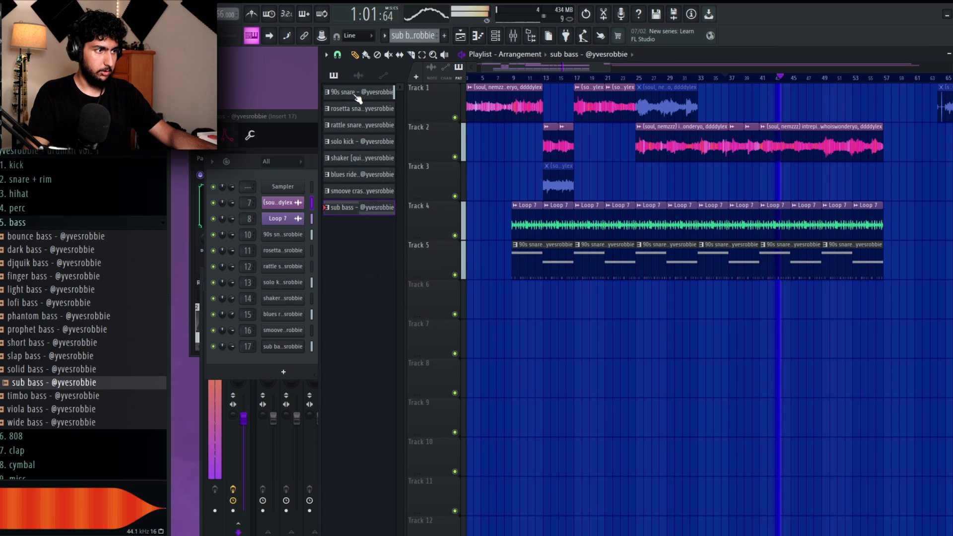
Place the split drum and sub bass patterns on Tracks 6 to 13 from bar 9 and duplicate them to bar 57.
left_click_drag(362, 93, 513, 312)
key("ctrl+b")
key("ctrl+b")
key("ctrl+b")
key("ctrl+b")
key("ctrl+b")
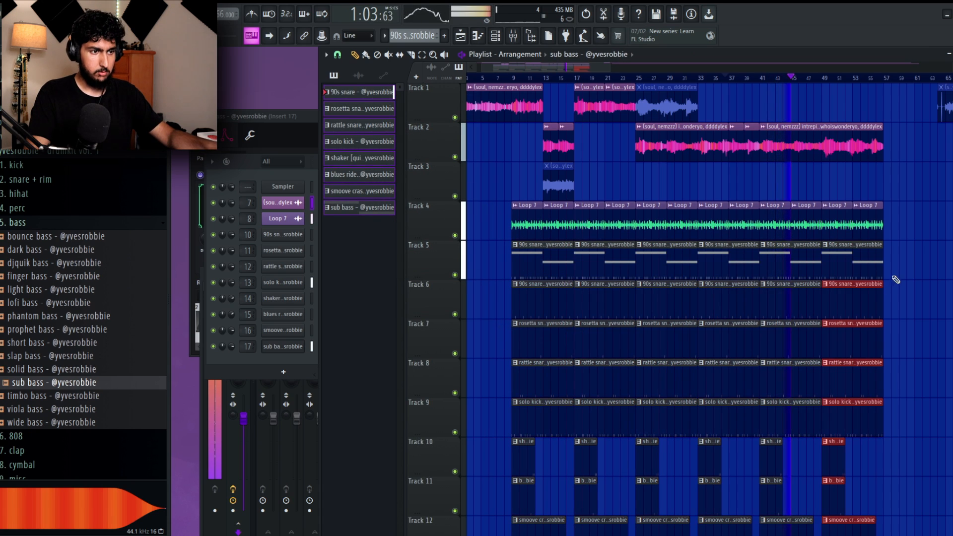
Stop playback and delete all the combined pattern clips on Track 5.
scroll(902, 258, "down", 2)
key("space")
left_click(937, 318, "ctrl")
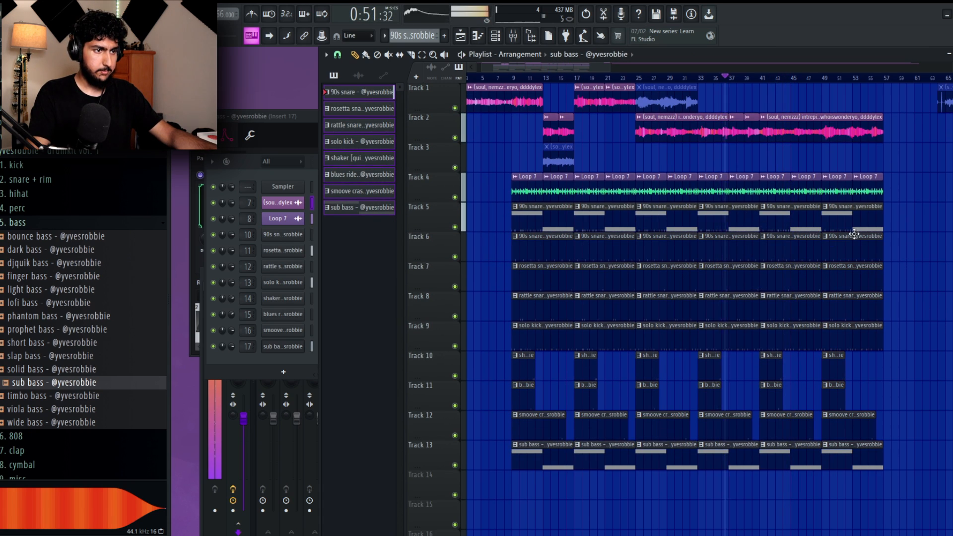
left_click_drag(887, 220, 508, 221)
key("Delete")
Remove the sub bass clip at bars 33 to 41 on Track 13 and resume playback.
right_click(740, 442)
key("space")
scroll(713, 361, "left", 1)
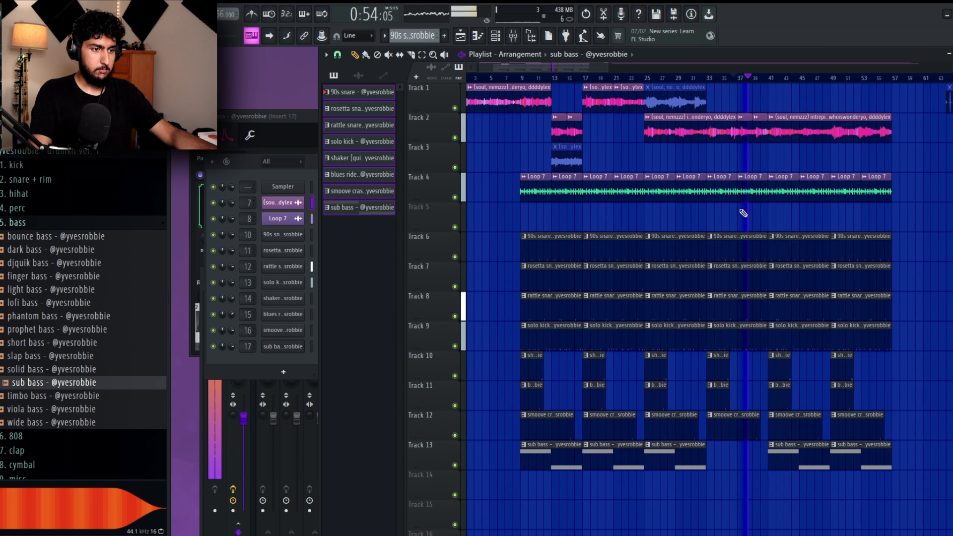
Delete the two Loop 7 clips between bars 33 and 41 on Track 4.
scroll(774, 303, "up", 3)
left_click_drag(733, 332, 777, 221)
right_click(764, 164)
right_click(719, 162)
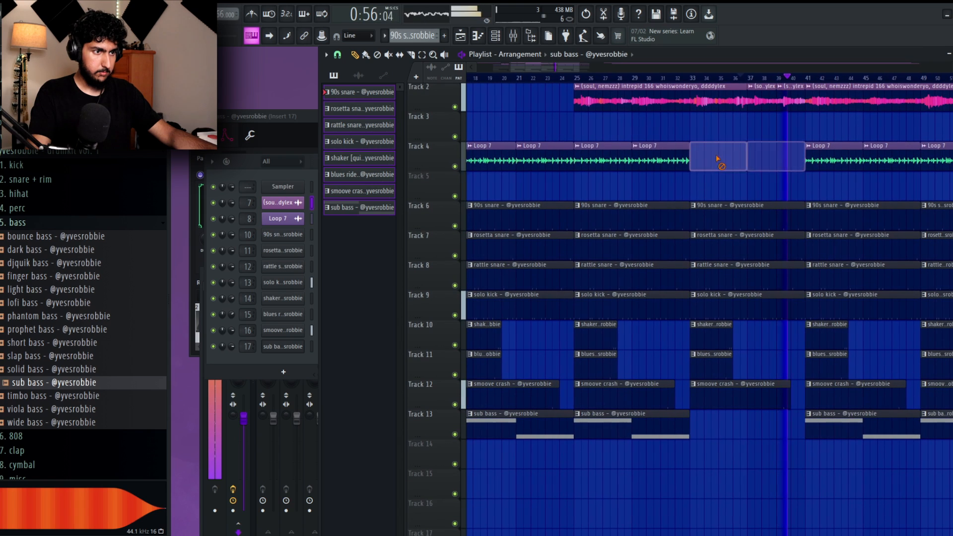
Delete the smoove crash clips at bars 17, 33 and 49 on Track 12 and the blues ride clip at bar 25 on Track 11.
scroll(623, 255, "down", 3)
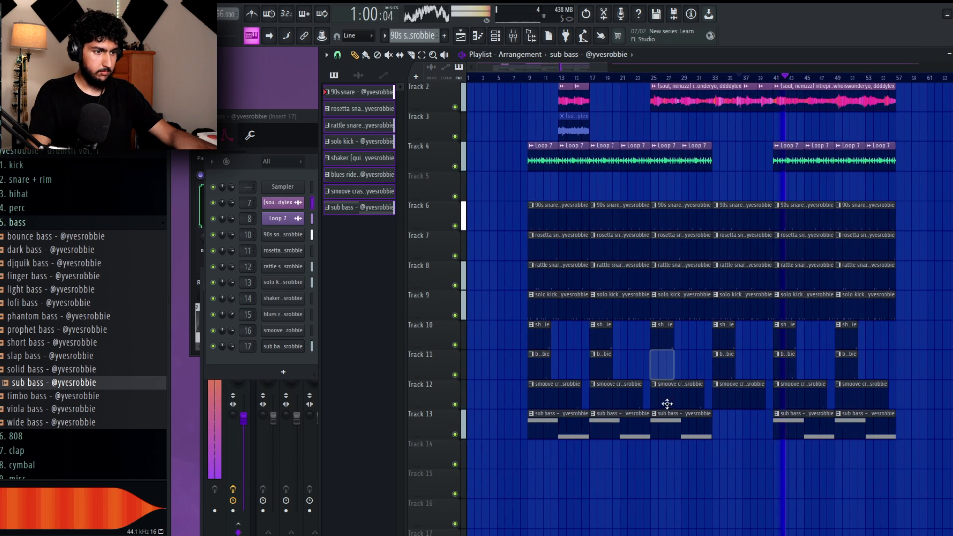
right_click(571, 397)
left_click_drag(615, 394, 562, 394)
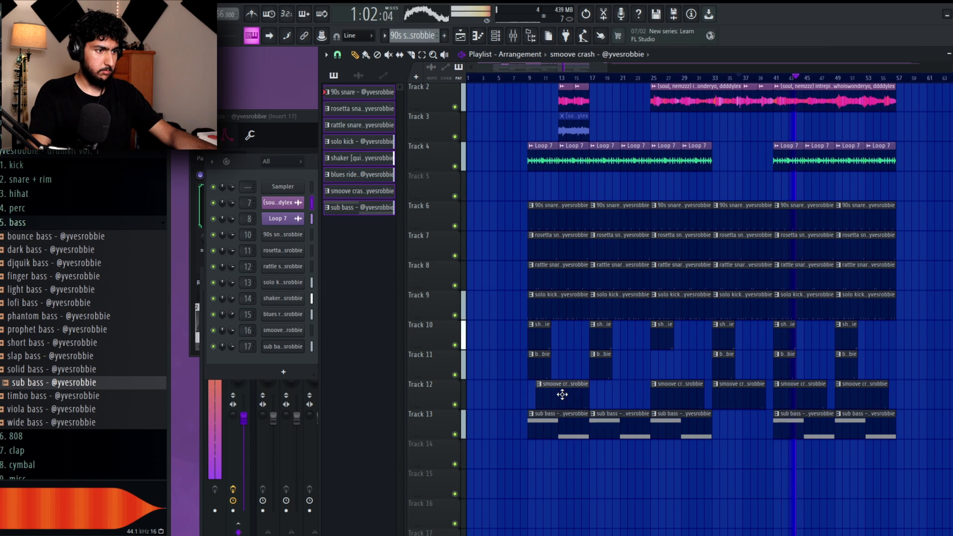
right_click(815, 391)
right_click(840, 395)
key("ctrl+z")
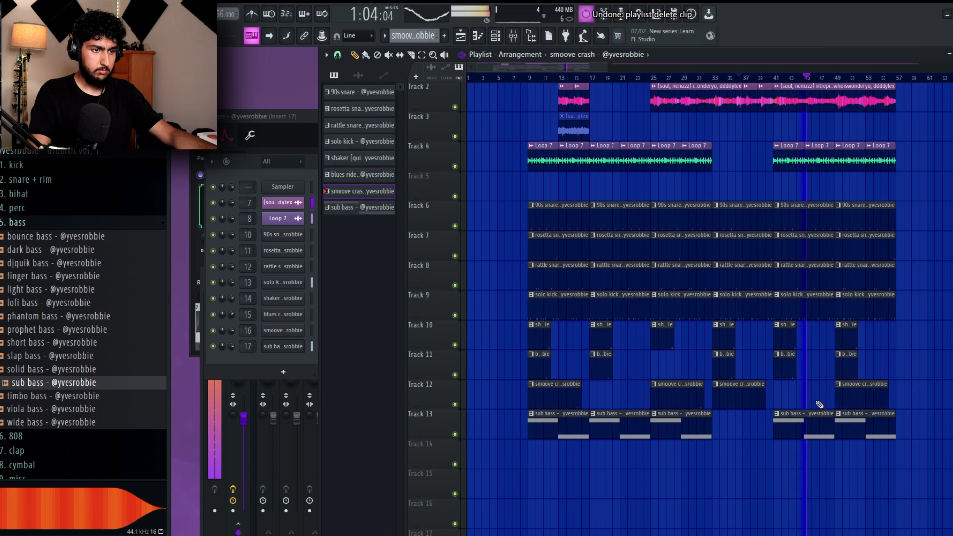
right_click(724, 396)
left_click_drag(857, 397, 795, 396)
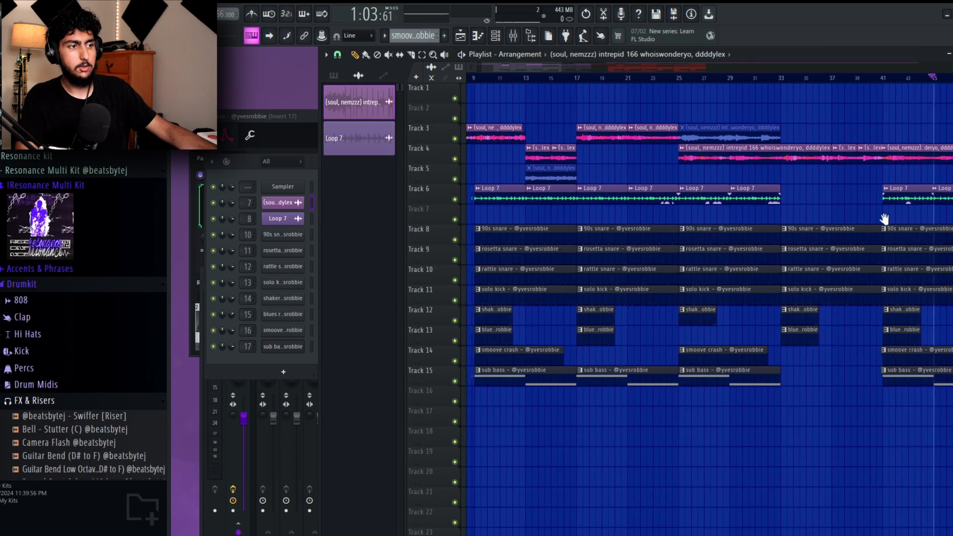
scroll(885, 219, "down", 2)
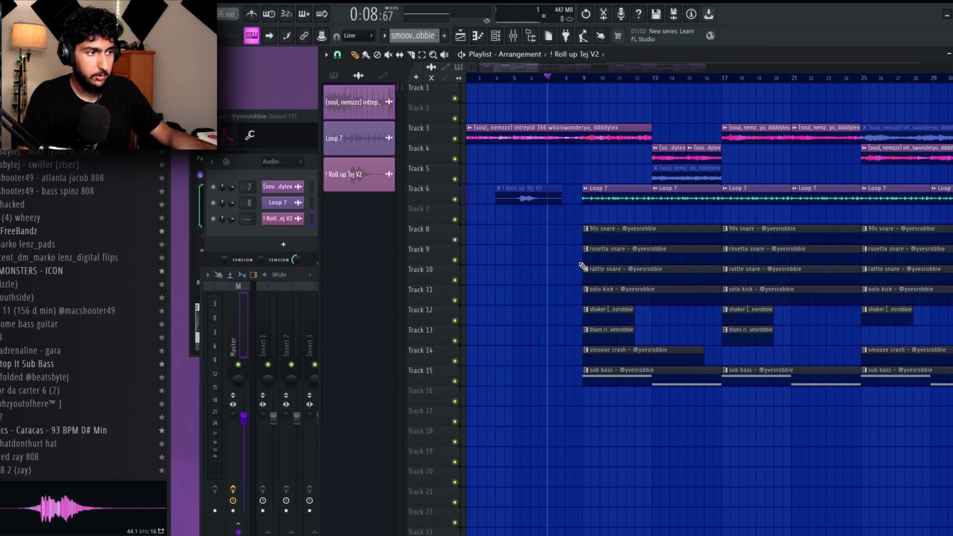
Set the audio input of mixer Insert 22 to In 2 and restrict it to external input only.
left_click(218, 533)
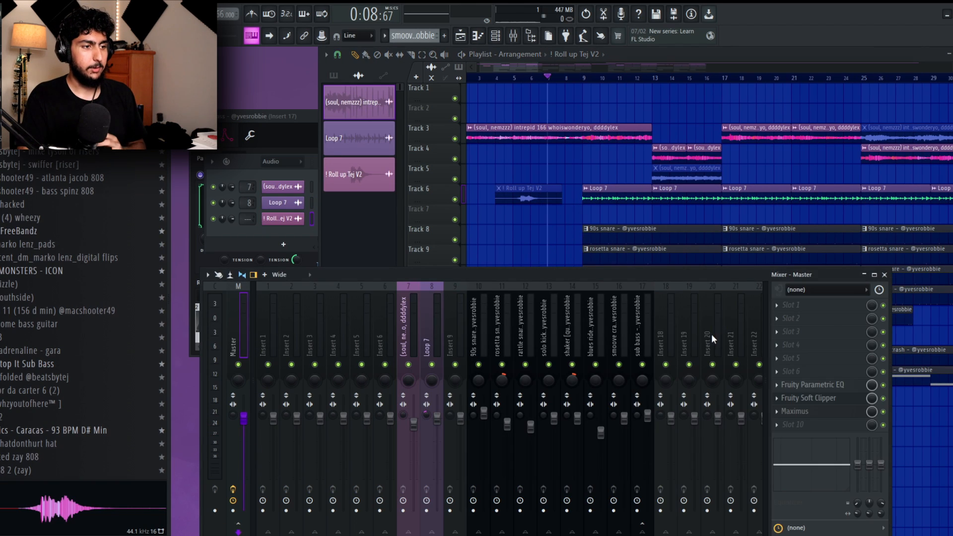
left_click(628, 323)
left_click(813, 292)
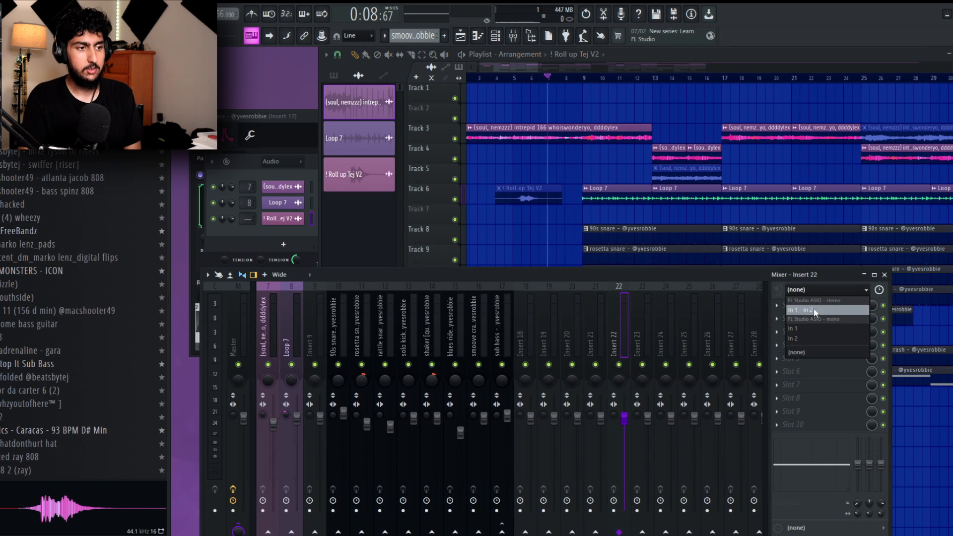
left_click(805, 340)
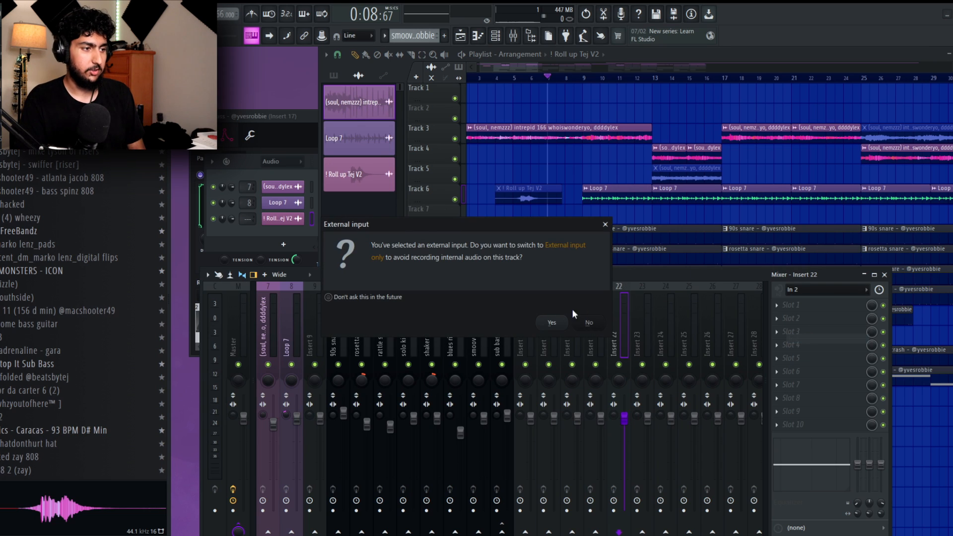
left_click(569, 304)
left_click(783, 187)
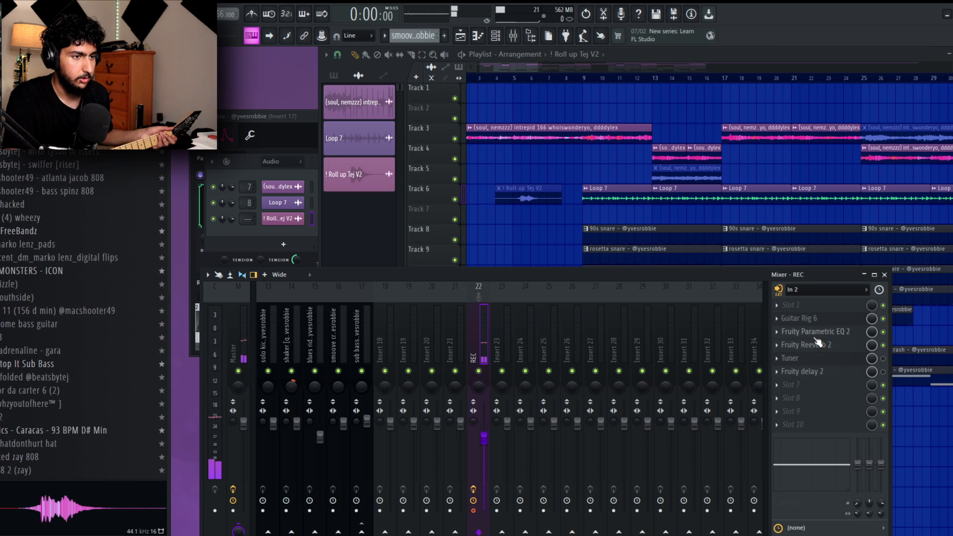
Review the Guitar Rig 6, Fruity Parametric EQ 2 and Fruity Reeverb 2 settings on the REC mixer track.
left_click(828, 322)
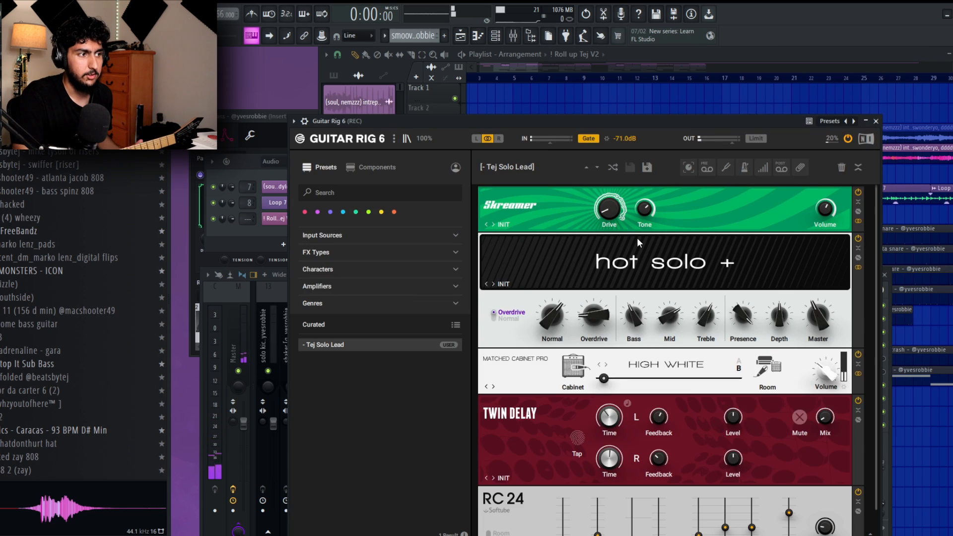
scroll(714, 341, "down", 2)
scroll(710, 342, "up", 2)
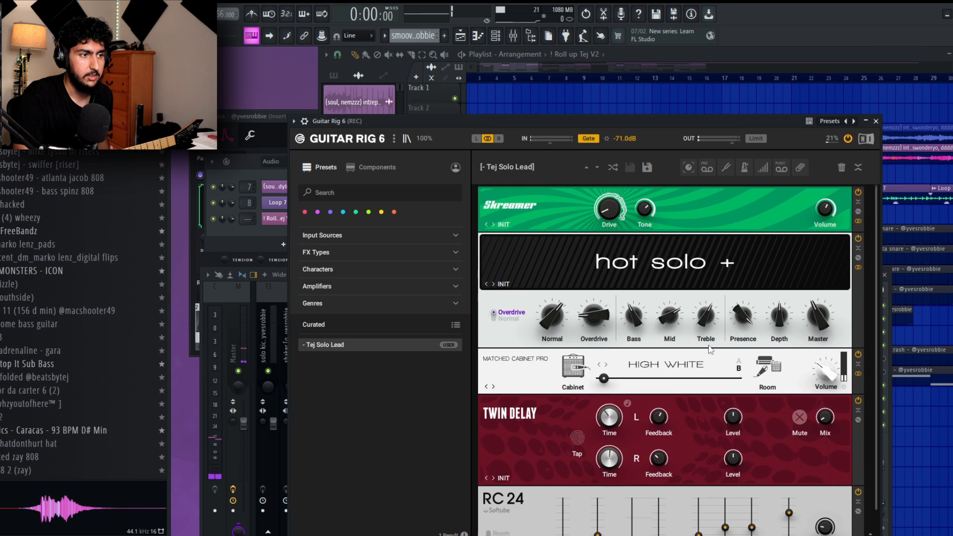
scroll(706, 343, "down", 2)
scroll(724, 297, "up", 2)
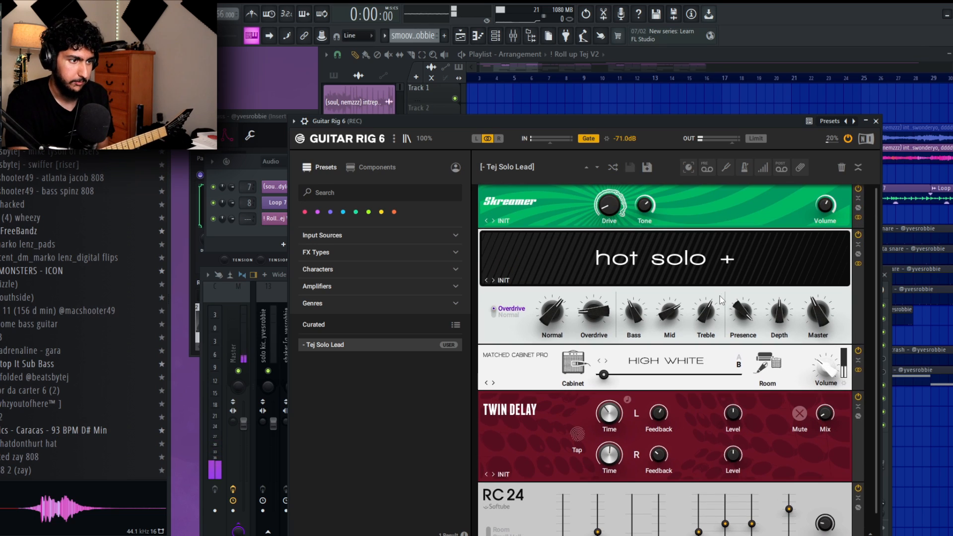
left_click(876, 121)
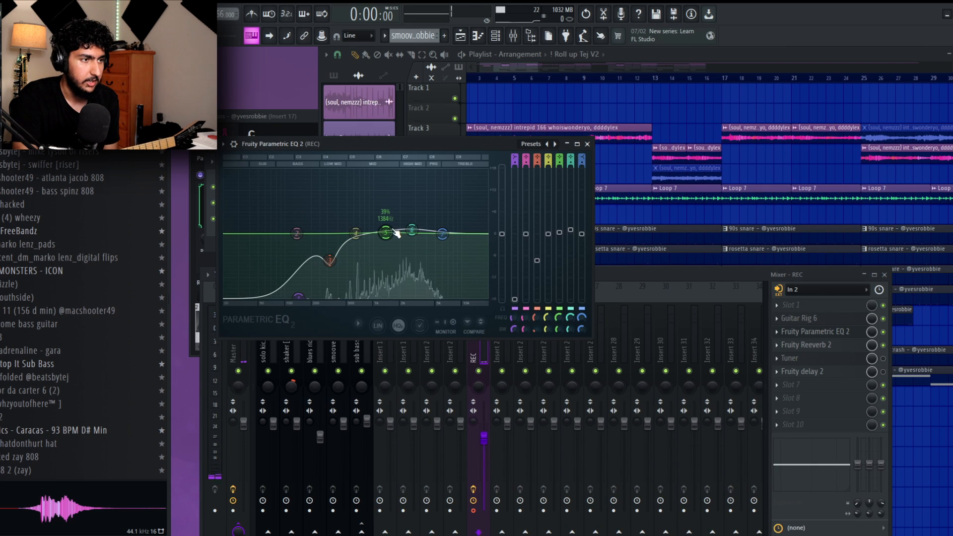
left_click(588, 145)
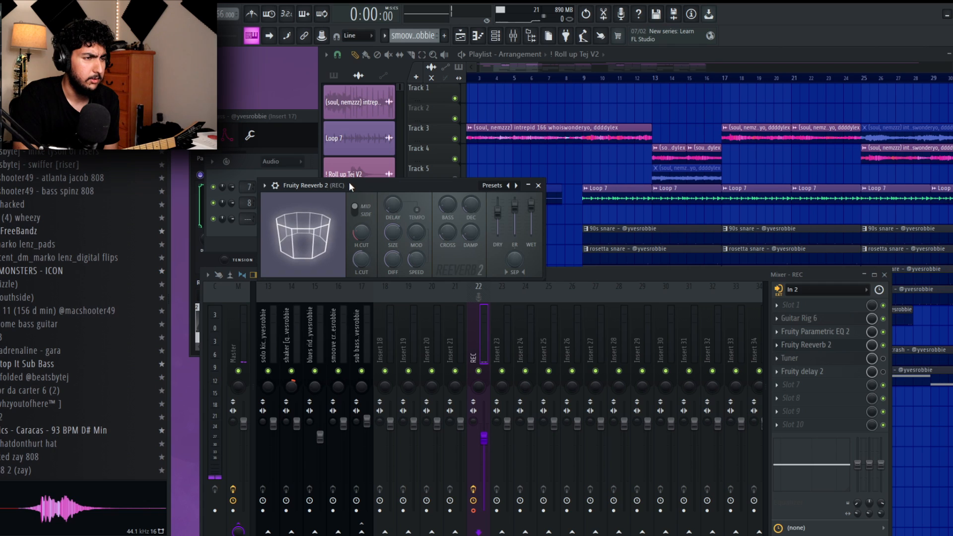
left_click(538, 186)
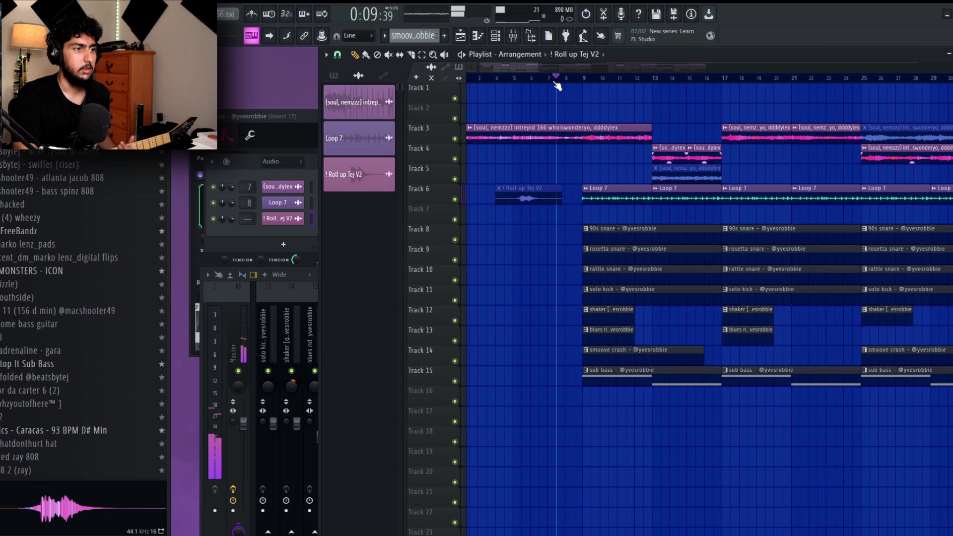
Raise the REC mixer track's volume and play the arrangement briefly from just before bar 8.
left_click(241, 498)
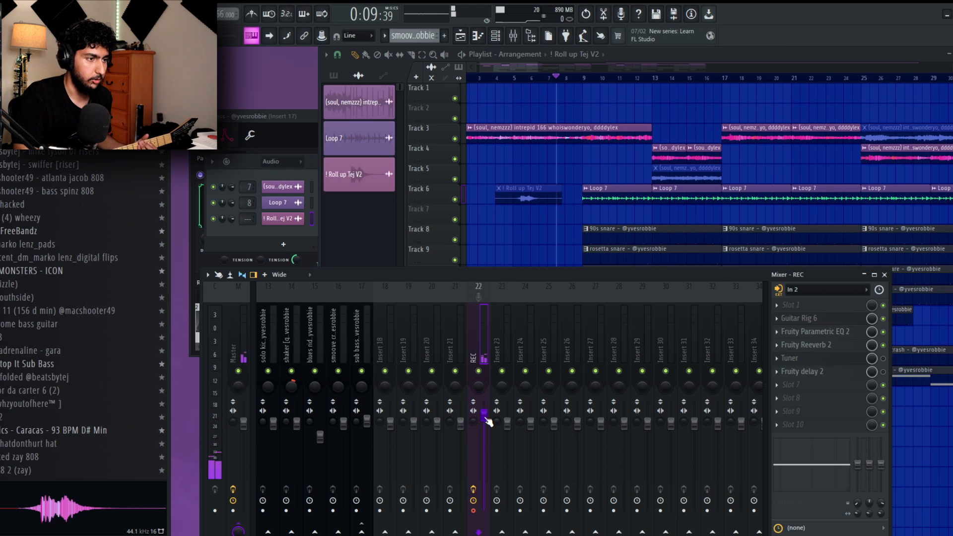
left_click(538, 231)
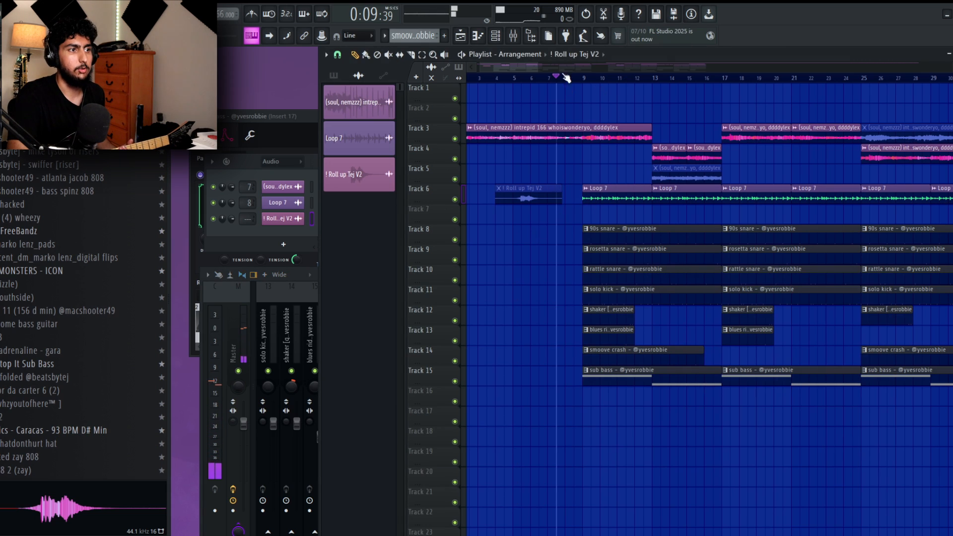
key("space")
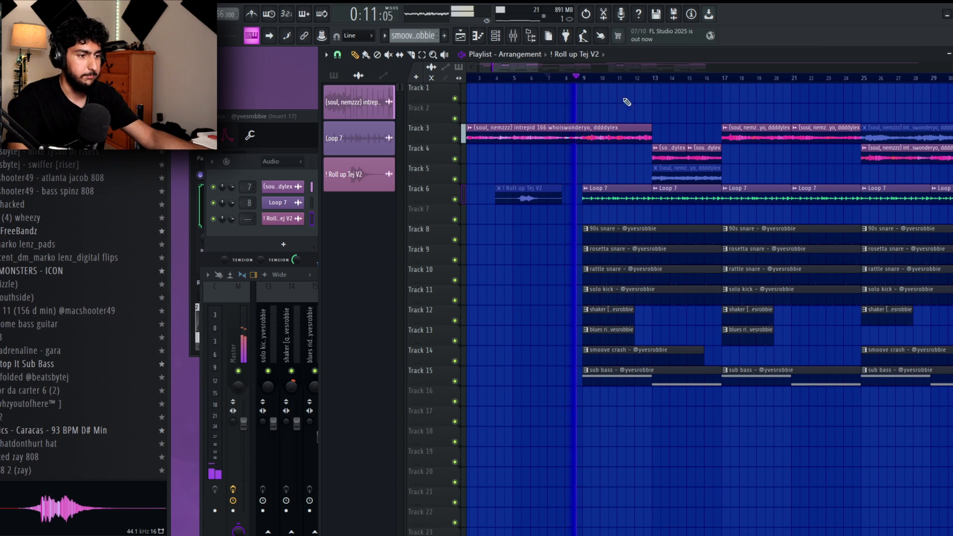
key("space")
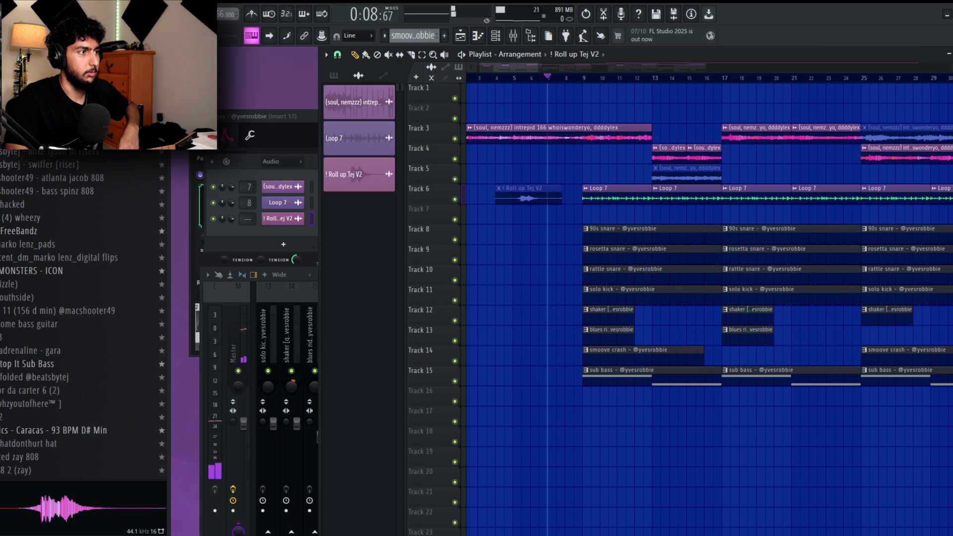
Record the guitar into the playlist as an audio clip on Track 2 from bar 8.
key("r")
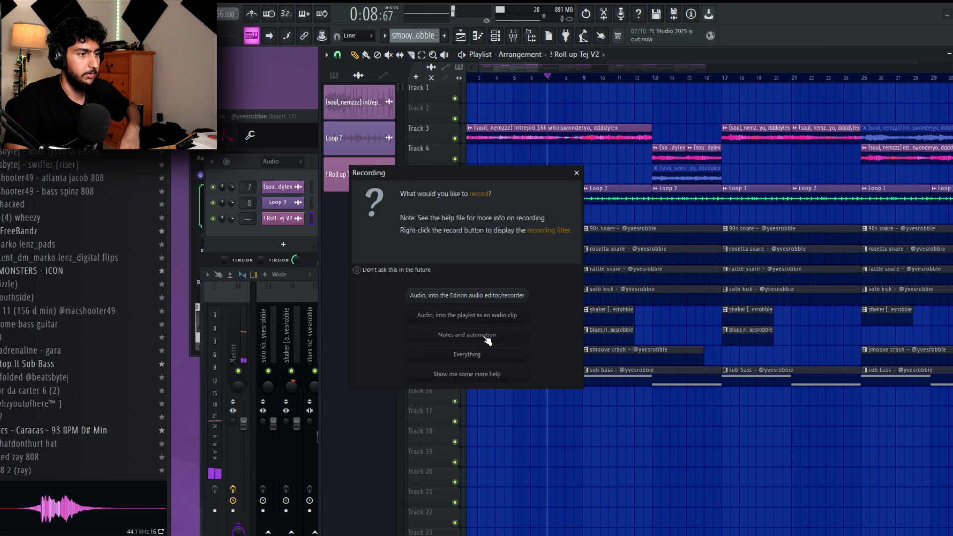
left_click(462, 315)
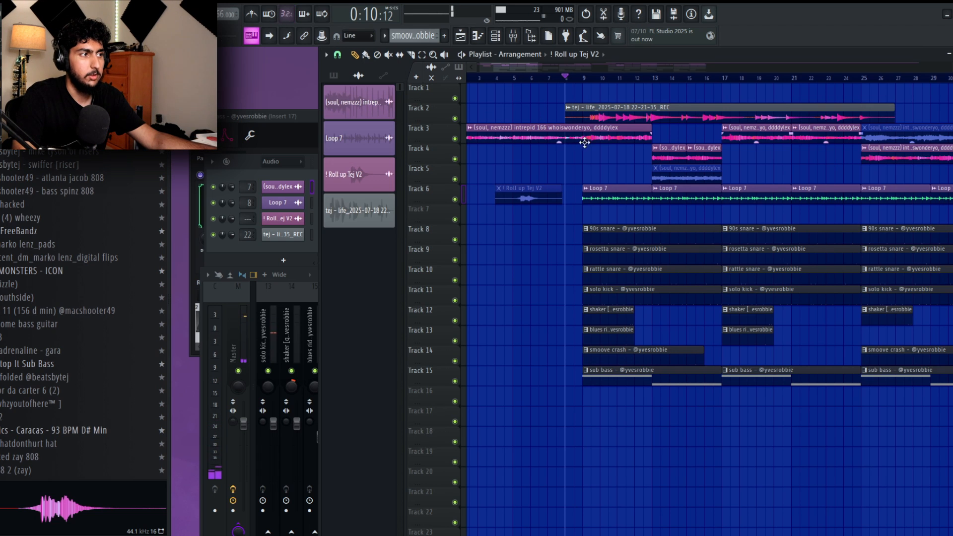
Play back the recorded guitar clip on Track 2 from around bar 8, alternately soloed and together with the full beat.
scroll(516, 155, "up", 5)
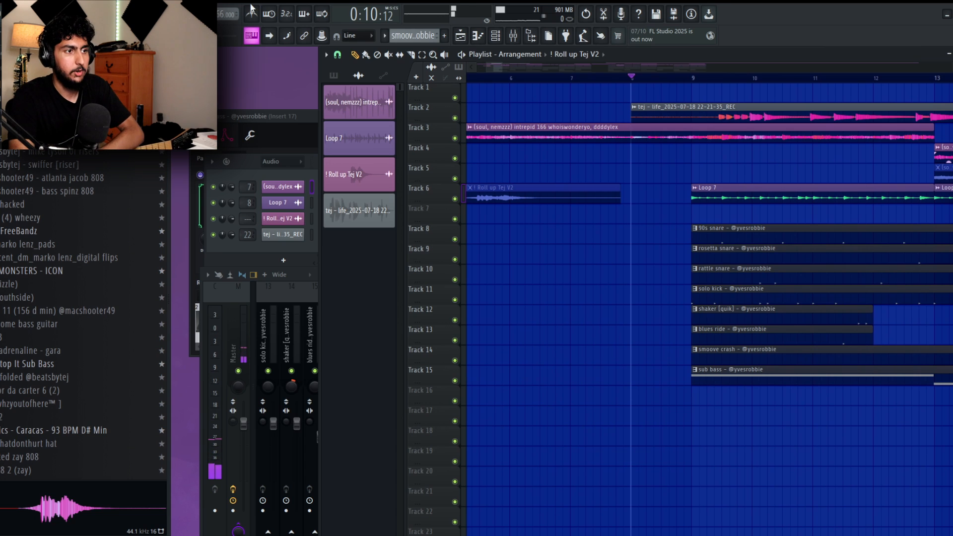
scroll(672, 165, "up", 5)
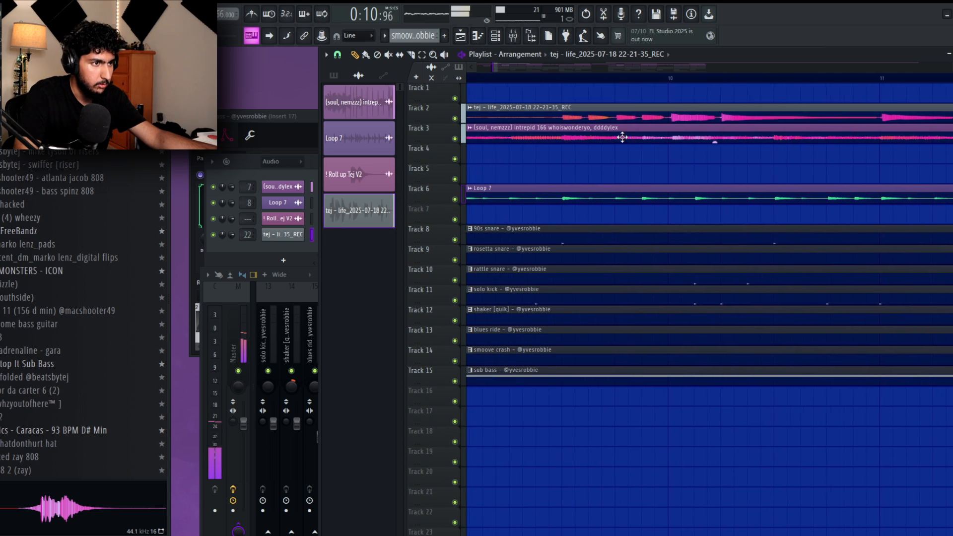
scroll(739, 155, "down", 3)
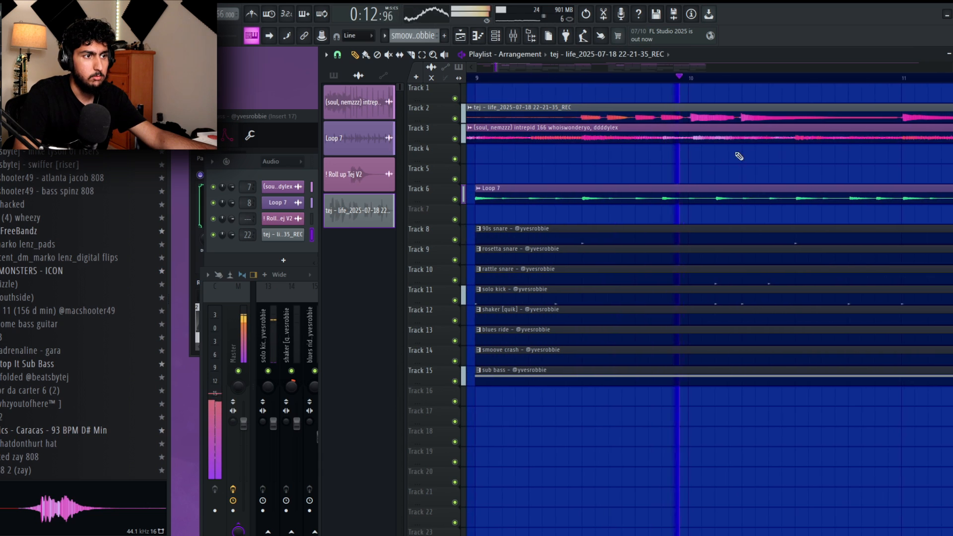
right_click(454, 119)
key("space")
key("space")
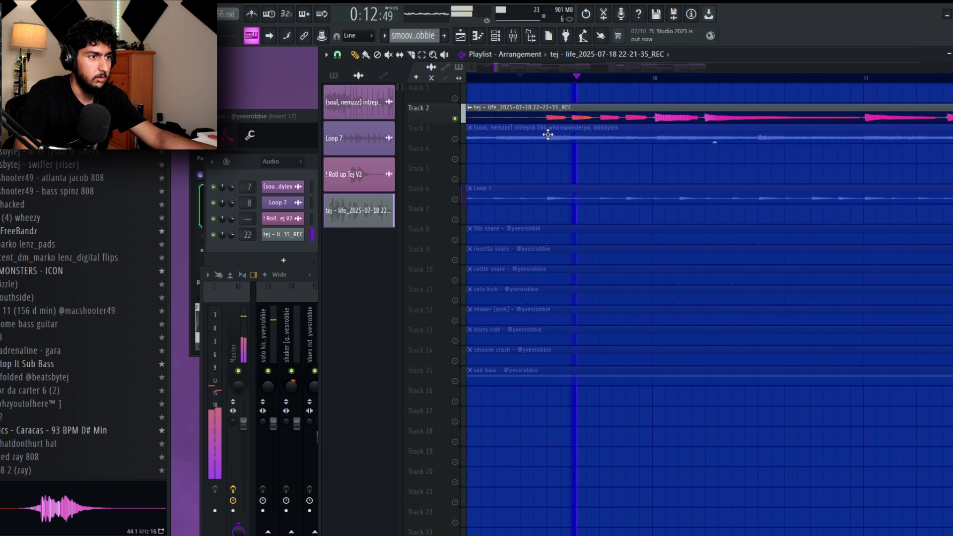
scroll(645, 171, "right", 1)
scroll(675, 173, "down", 2)
right_click(454, 119)
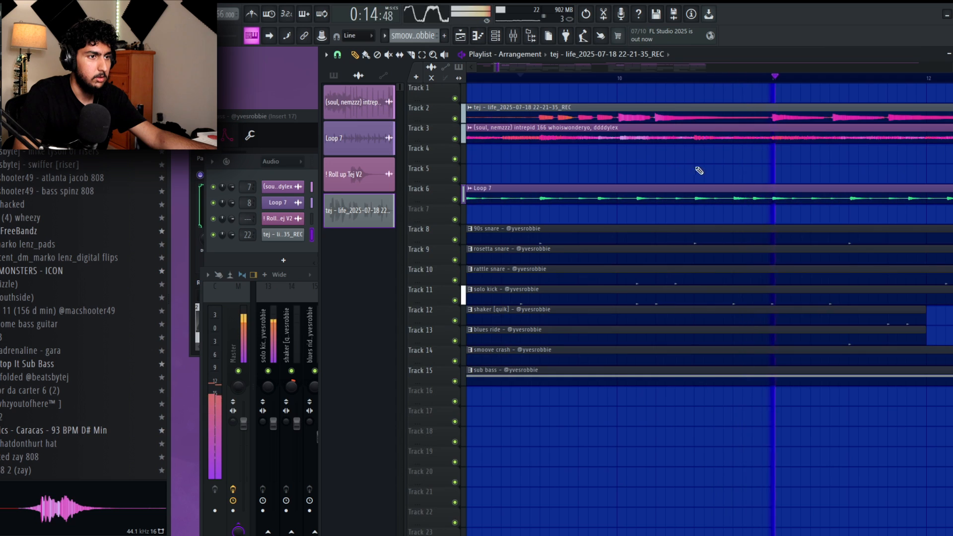
Listen through the guitar recording on Track 2, slice it just before bar 19 and mute the part after the cut.
scroll(742, 175, "right", 3)
left_click_drag(781, 177, 612, 162)
scroll(666, 177, "down", 2)
left_click_drag(802, 138, 728, 136)
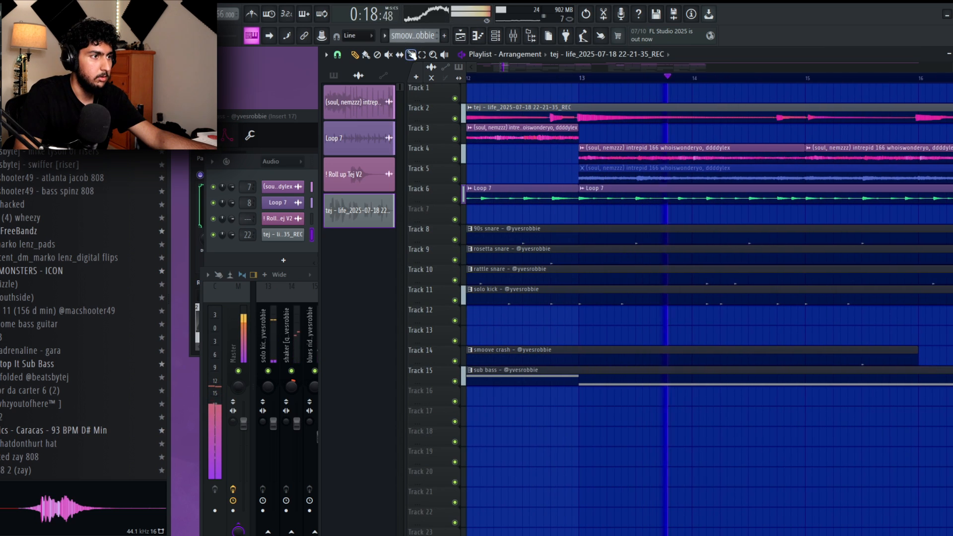
left_click_drag(814, 134, 759, 129)
scroll(832, 128, "down", 1)
left_click_drag(845, 131, 762, 145)
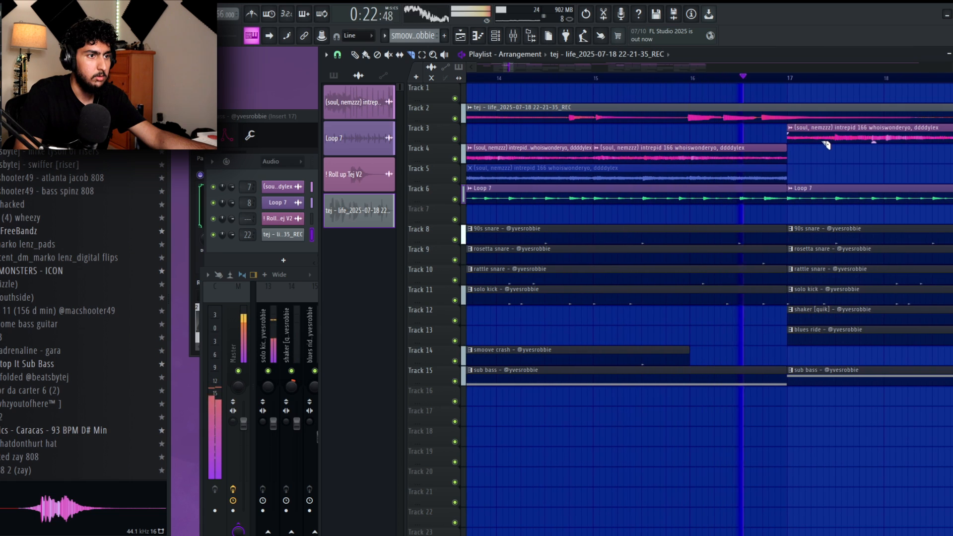
left_click_drag(838, 158, 794, 163)
scroll(849, 155, "down", 2)
scroll(833, 180, "down", 1)
left_click_drag(871, 169, 778, 155)
scroll(846, 178, "down", 1)
scroll(833, 171, "down", 1)
scroll(753, 162, "up", 2)
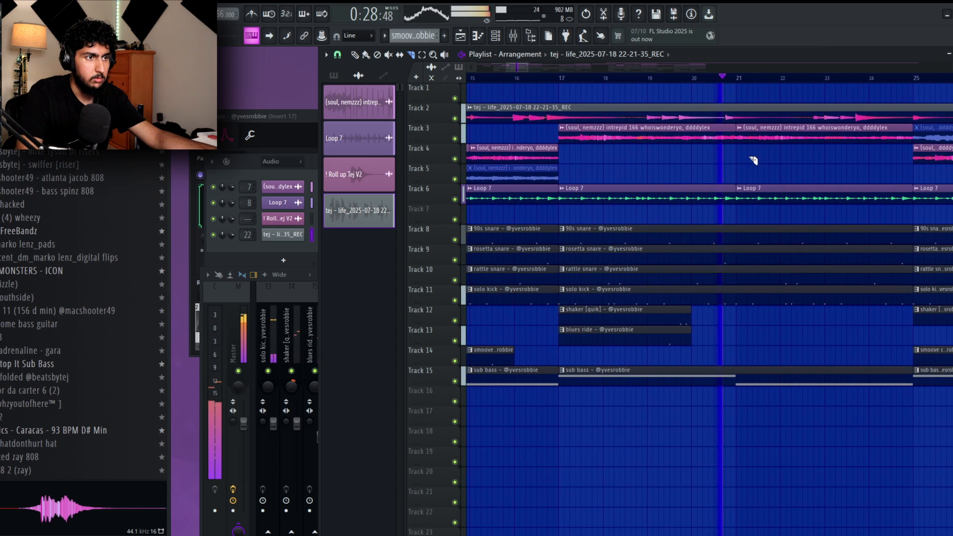
scroll(884, 174, "down", 1)
left_click_drag(884, 173, 820, 174)
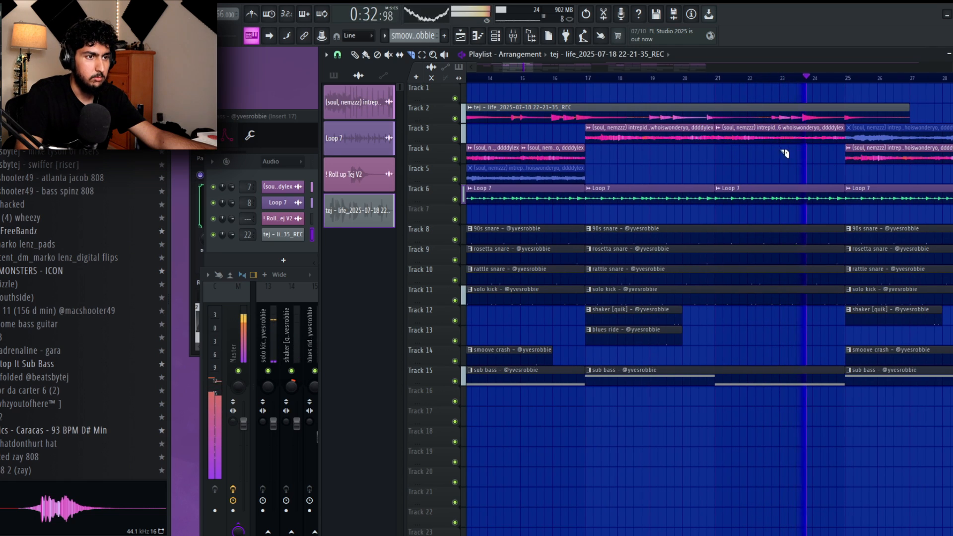
key("space")
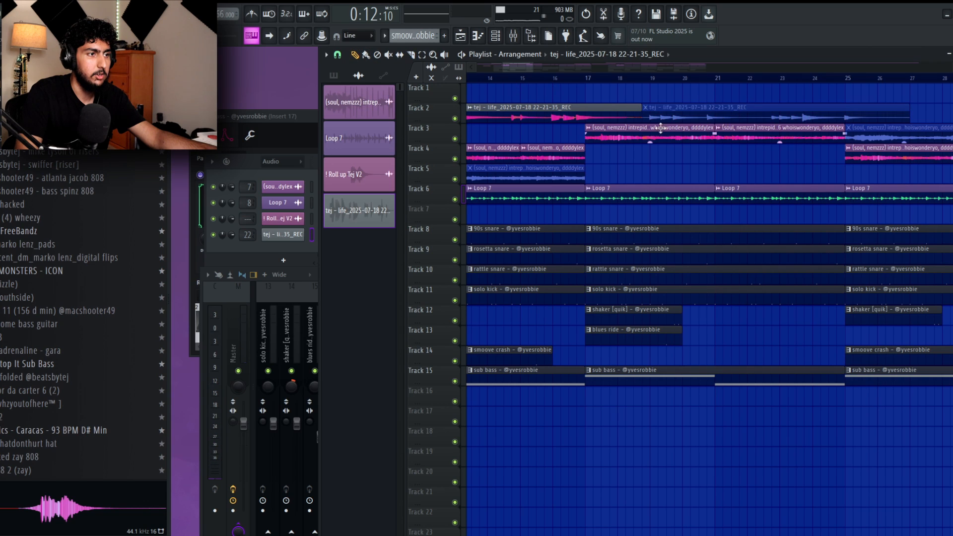
Record another guitar take on Track 7 from bar 13, with no time range left selected.
scroll(660, 128, "down", 1)
scroll(661, 128, "left", 3)
left_click_drag(641, 78, 820, 89)
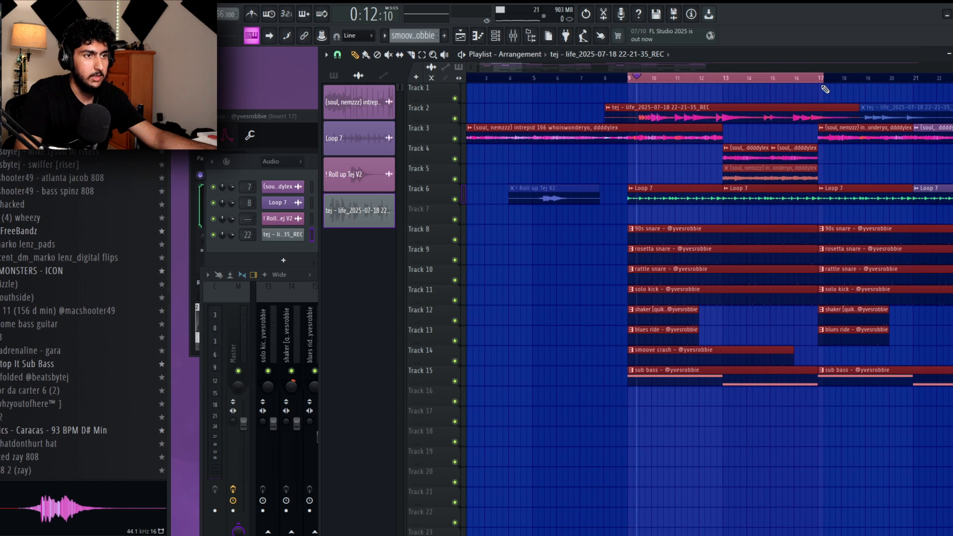
key("ctrl+d")
key("space")
key("space")
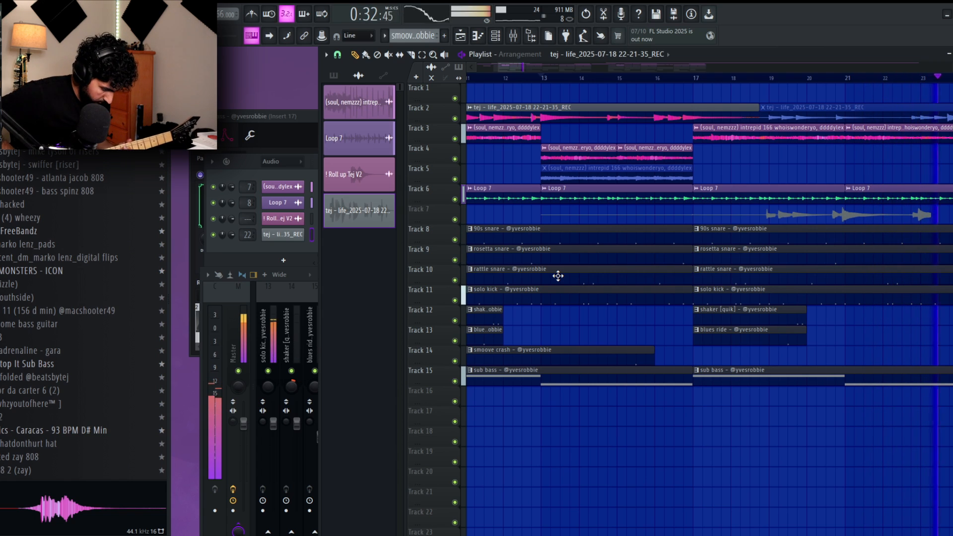
Undo the current guitar take and record a new one on Track 7 from bar 13.
key("space")
key("ctrl+z")
key("space")
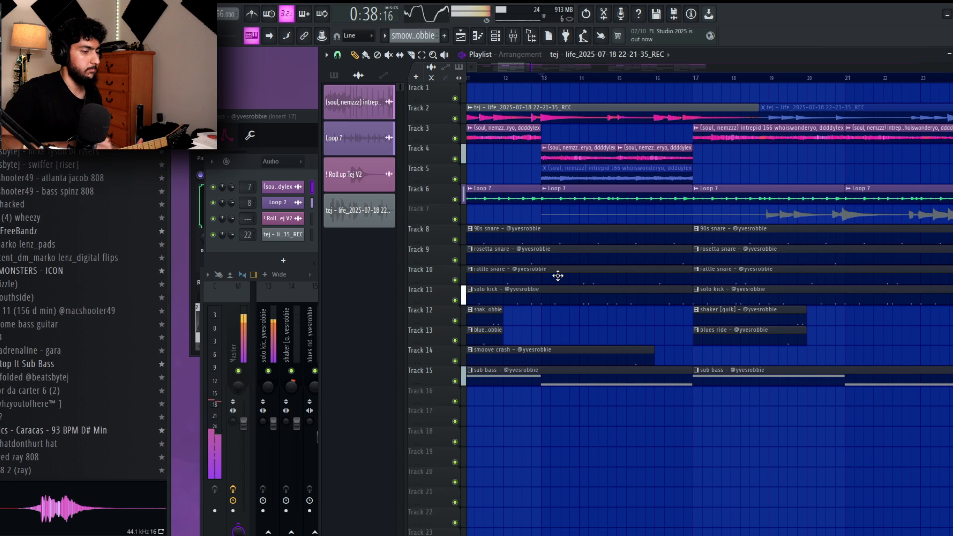
key("space")
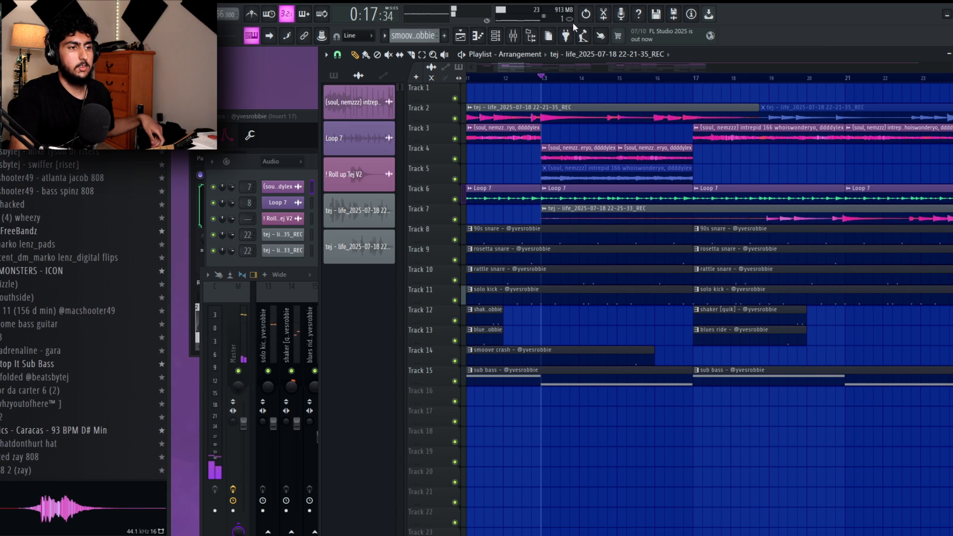
Trim the silent start of the new guitar clip on Track 7 to just before bar 19.
scroll(519, 194, "down", 1)
scroll(705, 212, "up", 2)
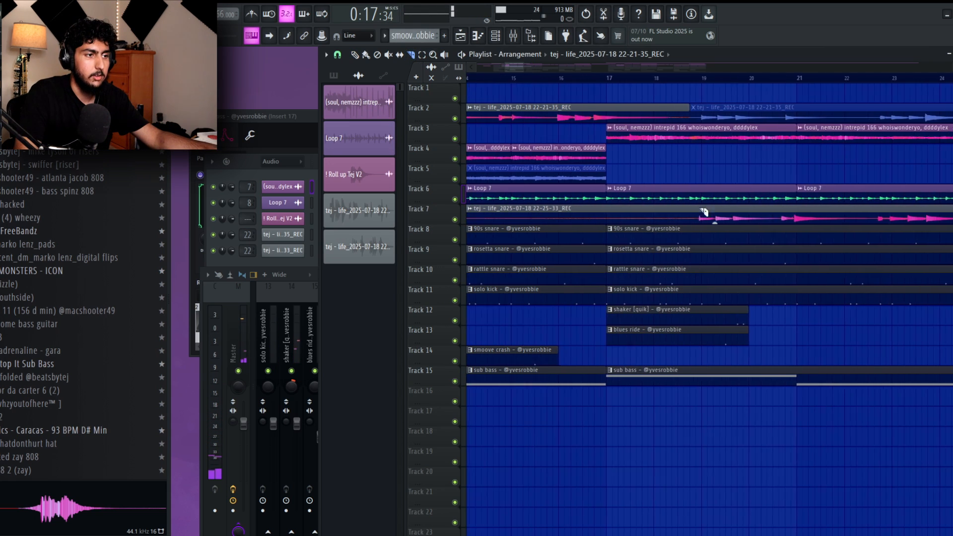
scroll(678, 328, "down", 4)
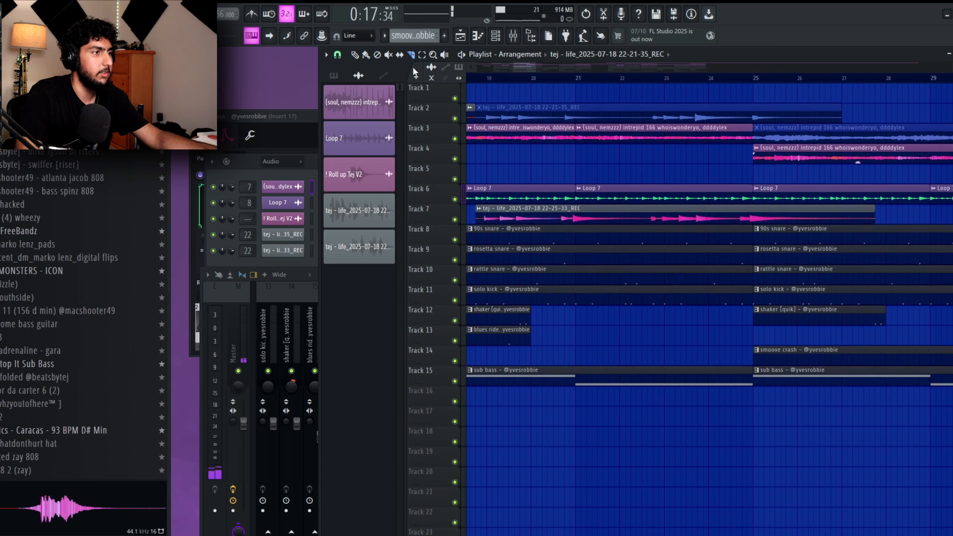
Listen to the Track 7 guitar clip from around bar 23, slice it about halfway between bars 24 and 25 and remove the end.
left_click(681, 77)
key("space")
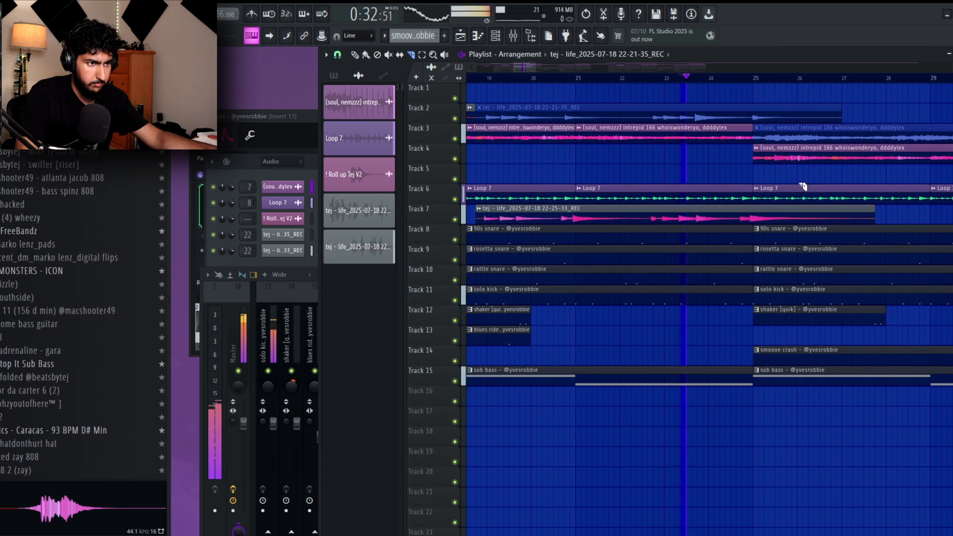
left_click_drag(761, 211, 655, 187)
scroll(655, 187, "up", 3)
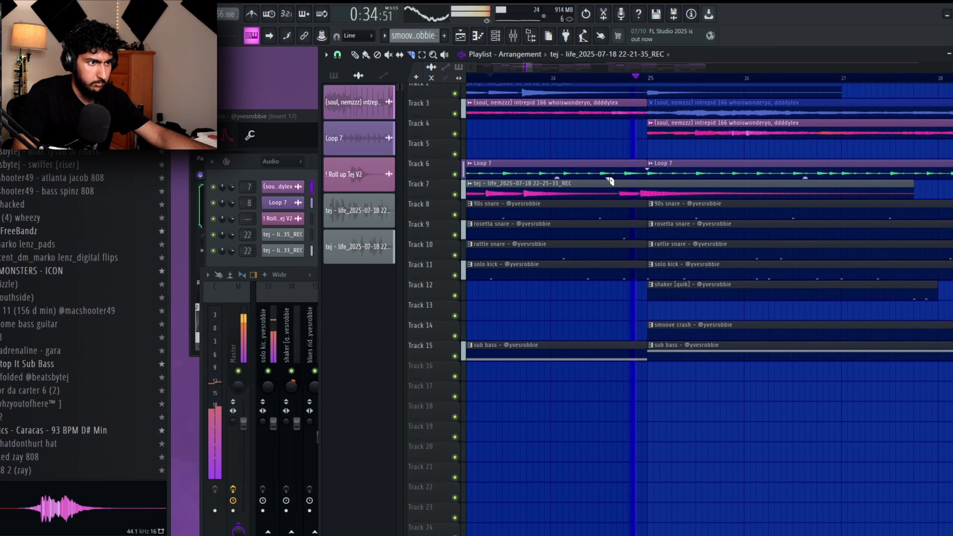
left_click(508, 75)
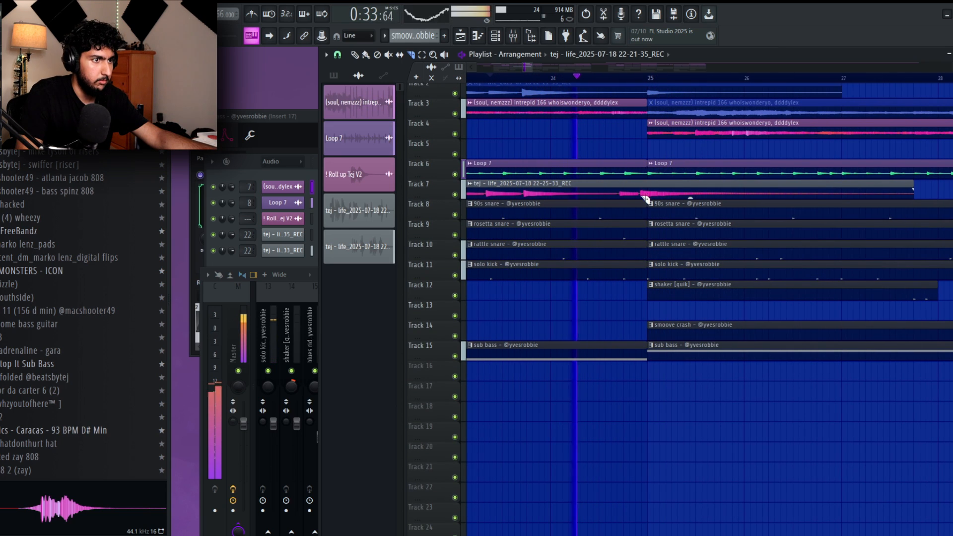
right_click(612, 195)
key("space")
key("space")
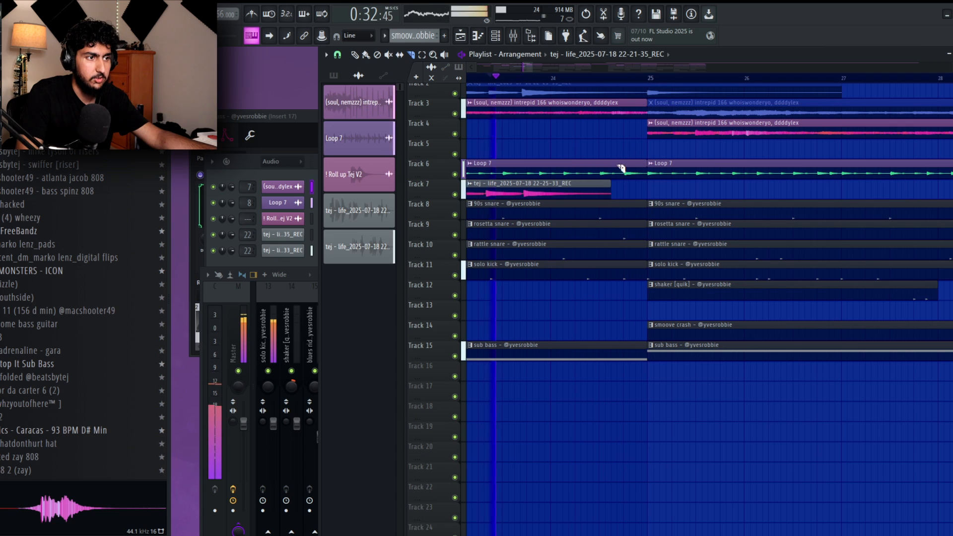
Slice the Track 7 guitar clip at about bar 22.5 and trim the edges to leave a short gap between the pieces.
left_click_drag(623, 171, 776, 183)
scroll(776, 183, "down", 2)
left_click(633, 77)
scroll(685, 172, "up", 1)
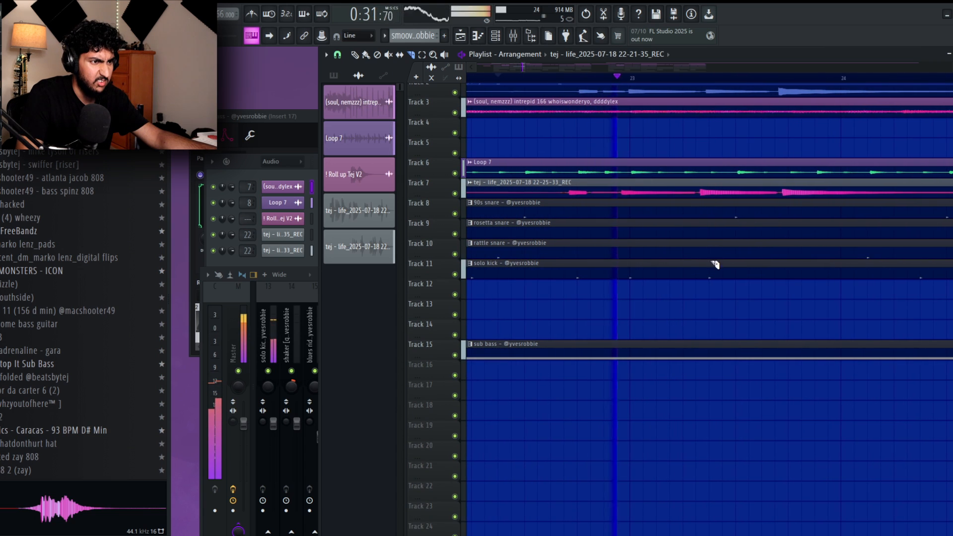
key("space")
scroll(559, 192, "up", 3)
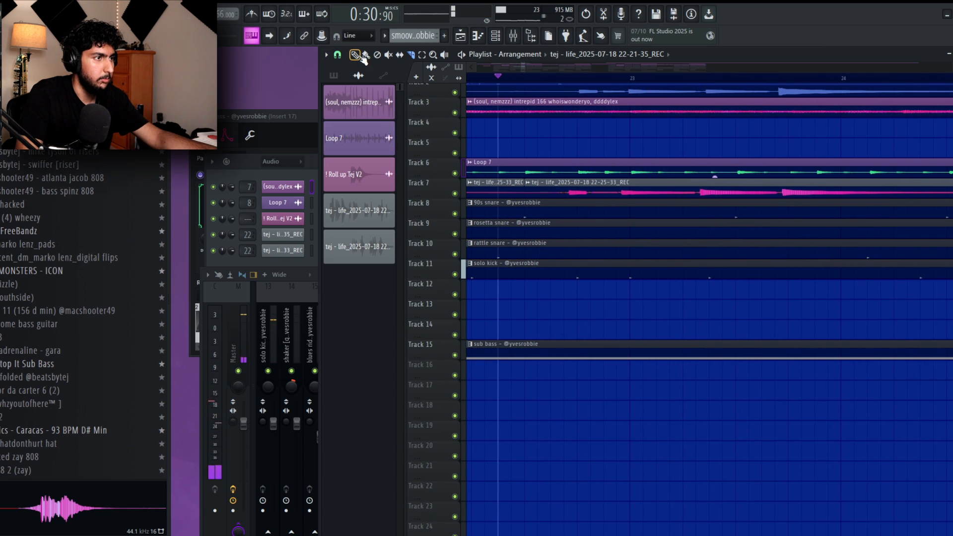
left_click_drag(812, 190, 821, 191)
scroll(526, 188, "up", 3)
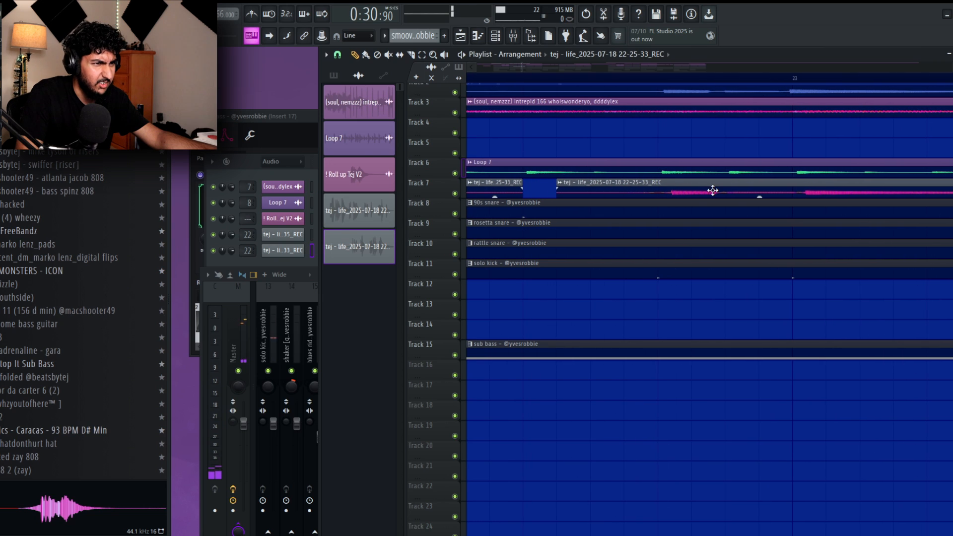
Fade out the first Track 7 guitar piece and fade in the second around the gap, checking the playback.
key("space")
scroll(817, 190, "down", 3)
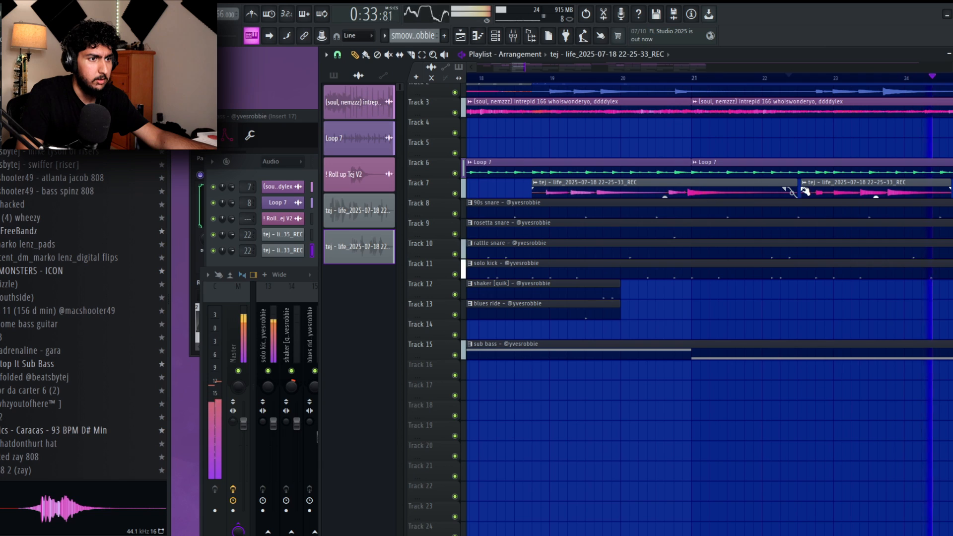
left_click(720, 79)
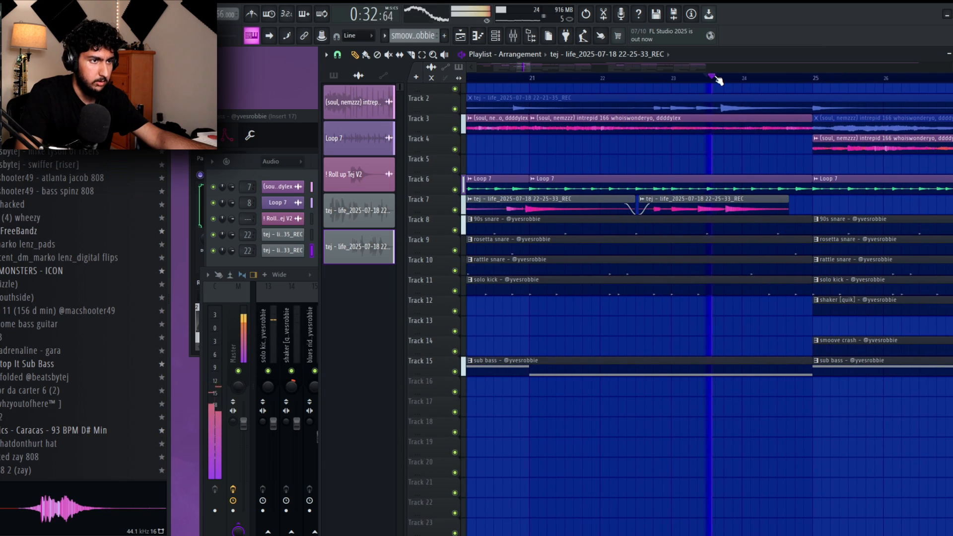
key("space")
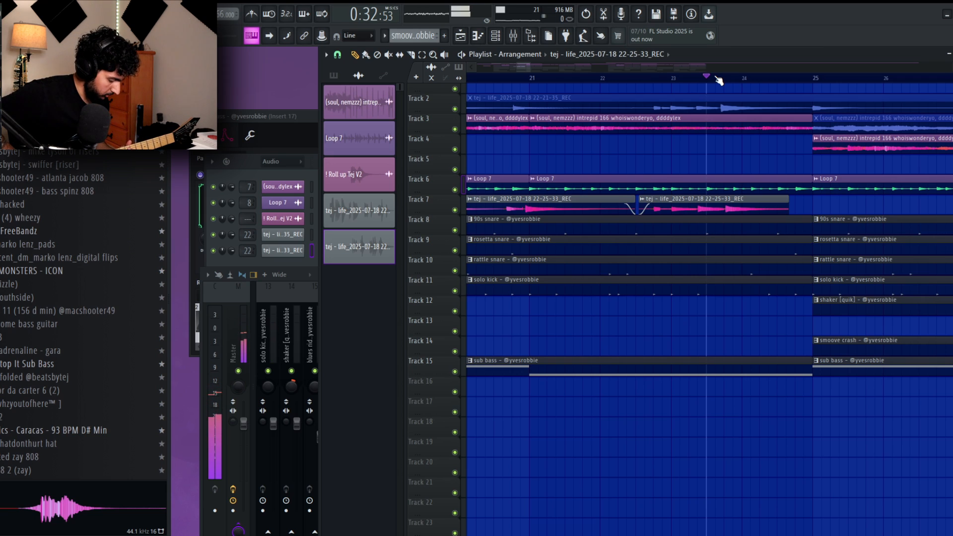
Record another guitar take from bar 23 as an audio clip on Track 16.
key("space")
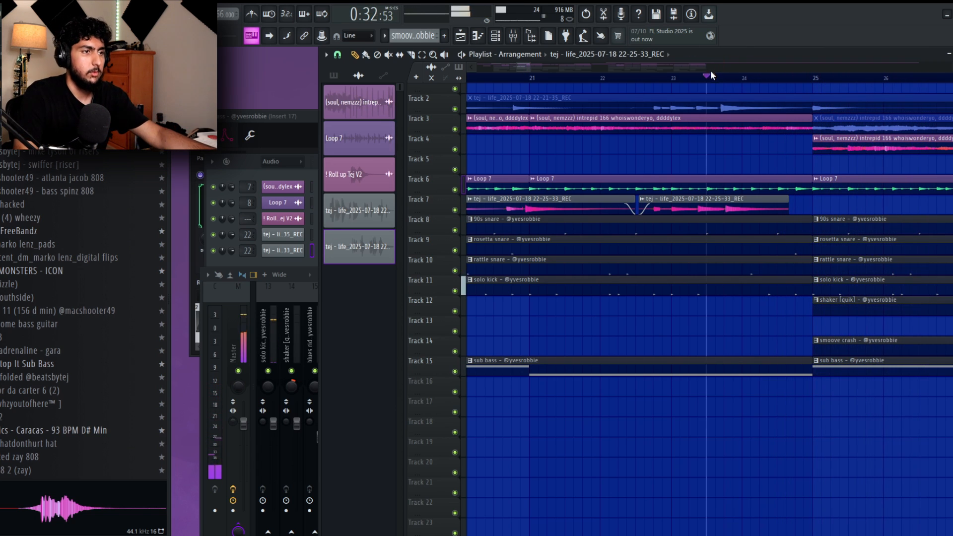
key("r")
left_click(499, 315)
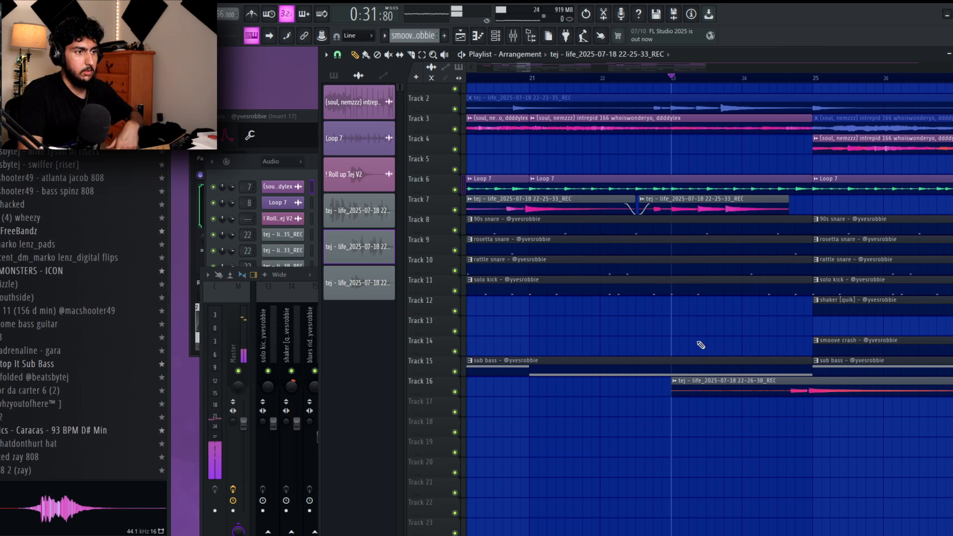
Move the unmuted guitar clip on Track 2 down to Track 20 and the two Track 7 pieces to Track 21.
scroll(655, 181, "down", 6)
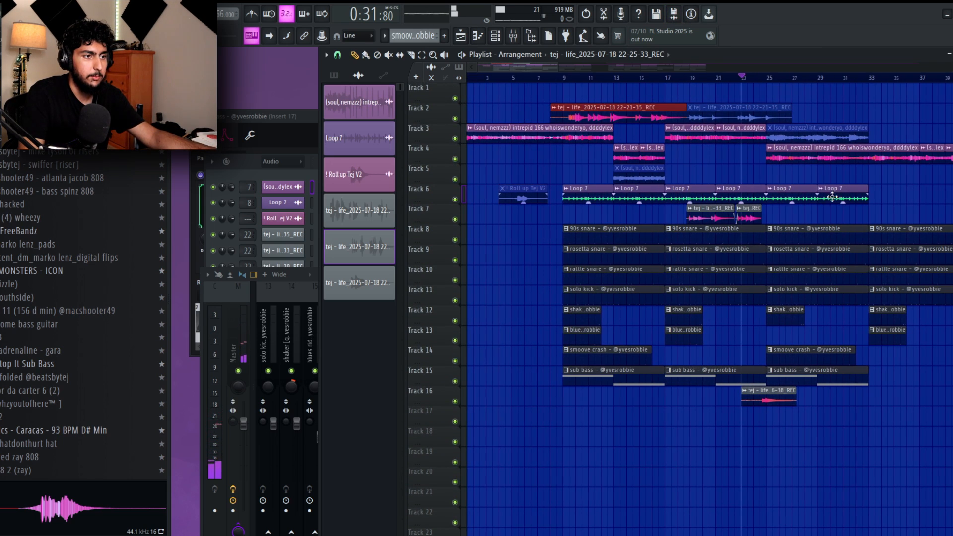
key("shift+Down")
key("shift+Down")
key("shift+Down")
key("shift+Down")
key("shift+Down")
key("shift+Down")
key("shift+Down")
key("shift+Down")
key("shift+Down")
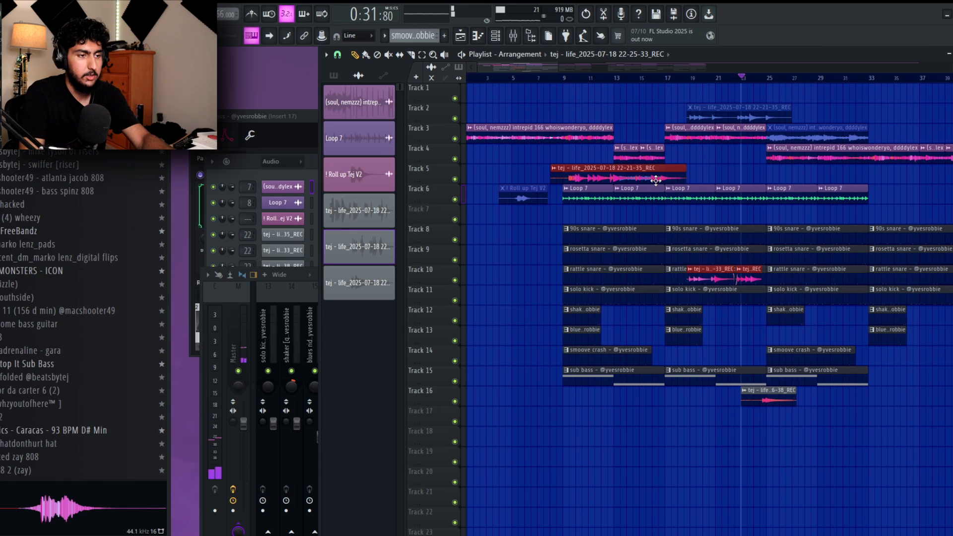
key("shift+Down")
key("shift+Down")
key("shift+Down")
key("shift+Down")
key("shift+Down")
key("shift+Down")
key("shift+Down")
key("shift+Down")
key("shift+Down")
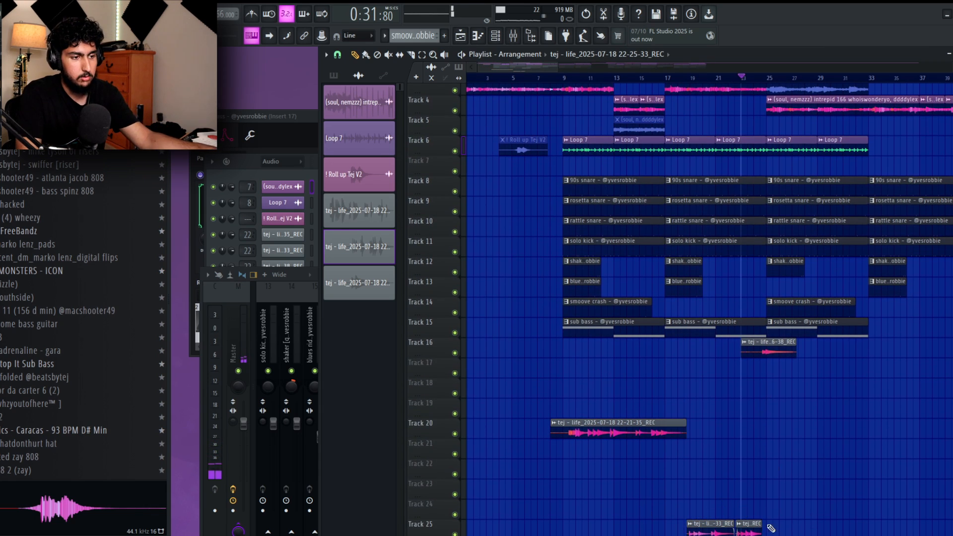
left_click_drag(726, 531, 726, 456)
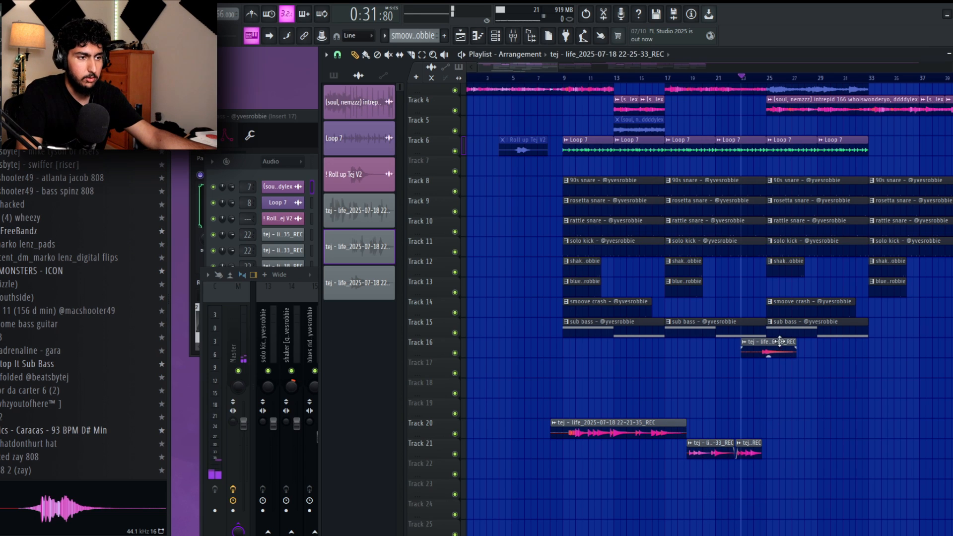
Move the newest guitar take from Track 16 to Track 20 and play it back with the beat.
key("shift+Down")
left_click_drag(782, 371, 802, 404)
key("space")
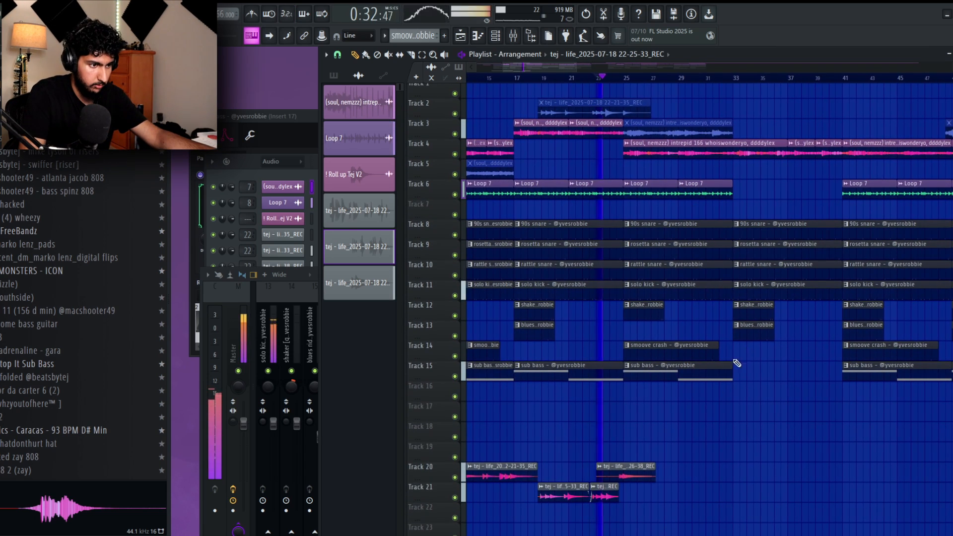
left_click_drag(644, 441, 649, 412)
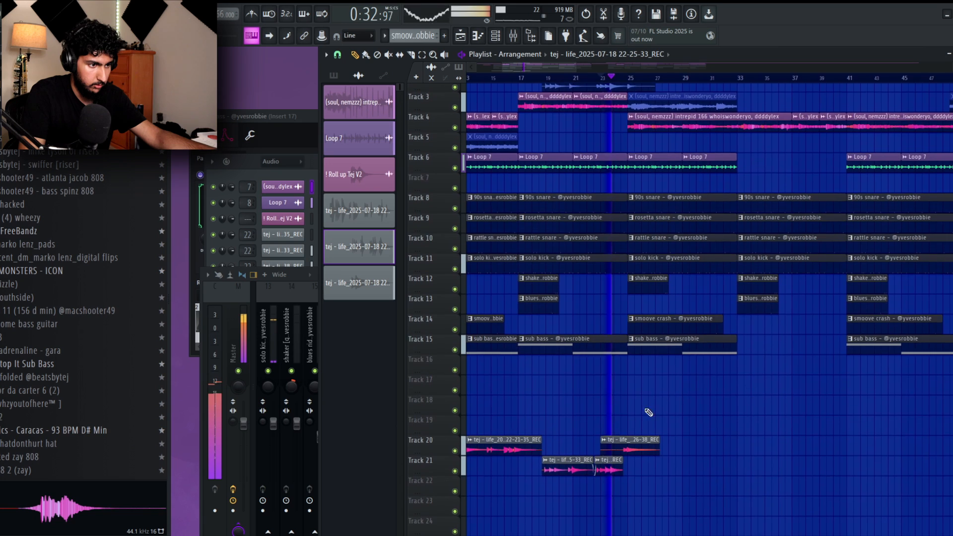
Try to trim the start of the newest guitar clip on Track 20 to bar 24.
scroll(603, 442, "up", 5)
left_click_drag(592, 438, 632, 433)
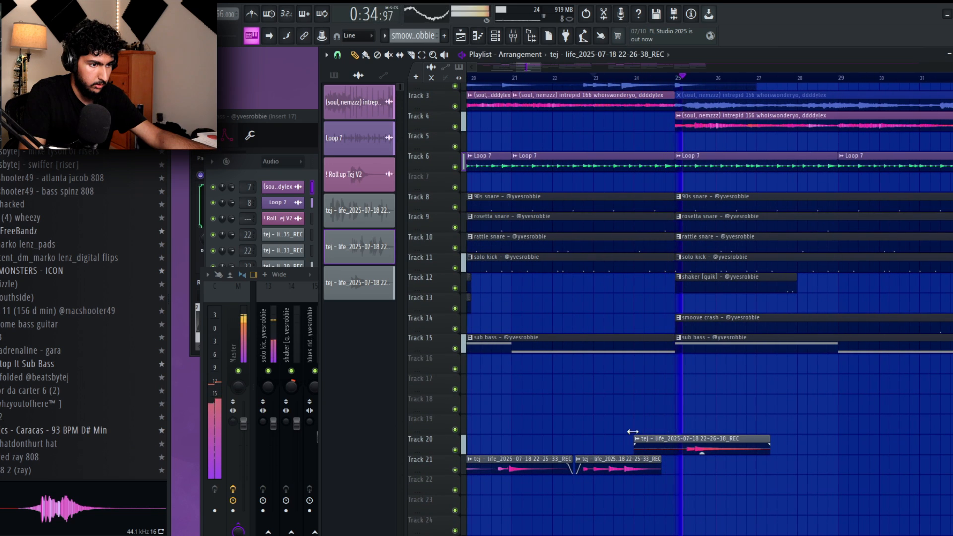
key("ctrl+z")
Trim the newest Track 20 guitar clip to run from just after bar 24 to around bar 27, with a fade-in and fade-out.
key("space")
key("space")
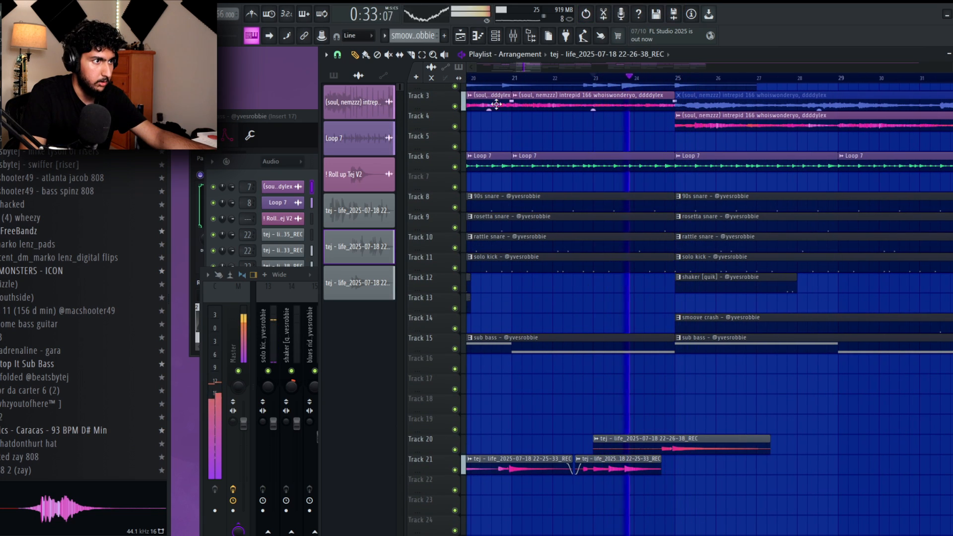
scroll(695, 417, "up", 7)
key("space")
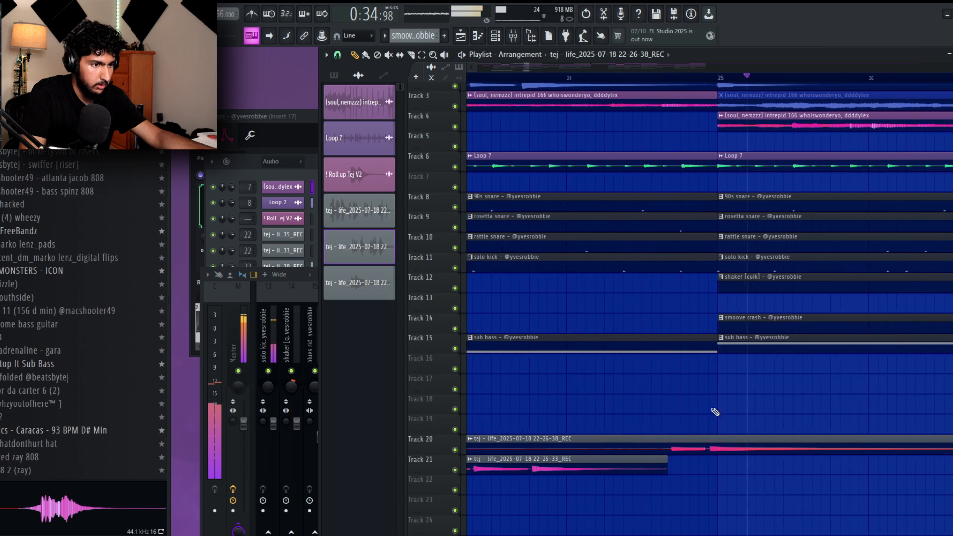
left_click_drag(714, 437, 730, 440)
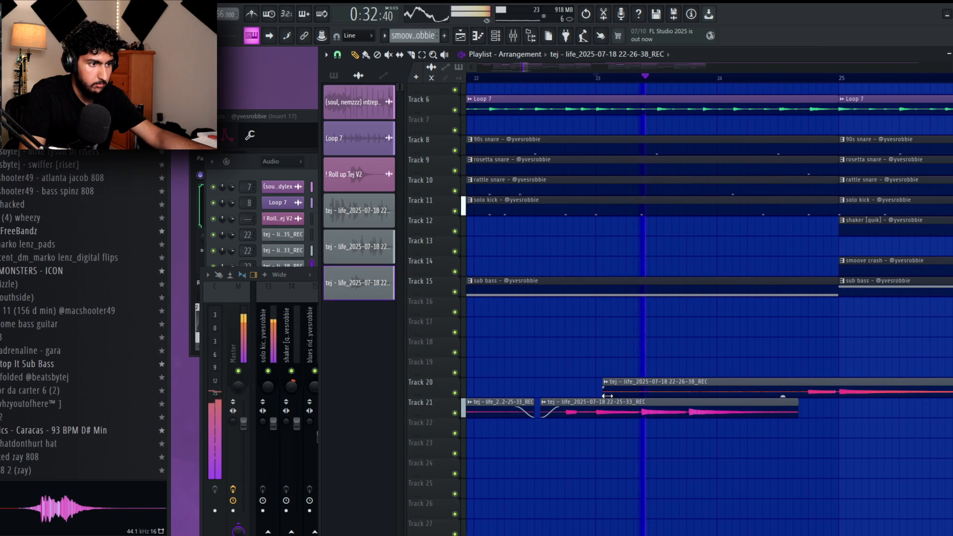
left_click_drag(854, 392, 799, 393)
left_click_drag(604, 392, 812, 386)
scroll(812, 431, "right", 5)
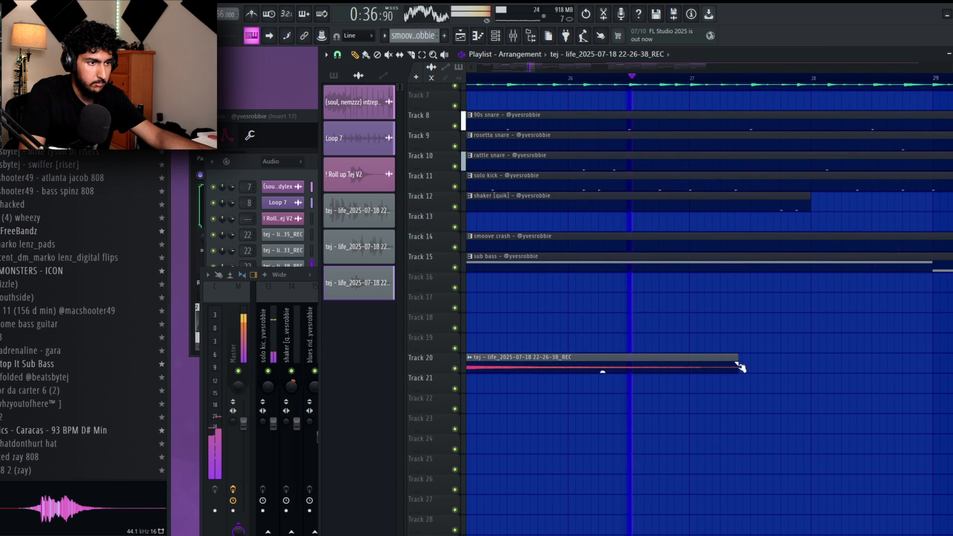
left_click_drag(741, 368, 543, 364)
left_click_drag(730, 358, 710, 353)
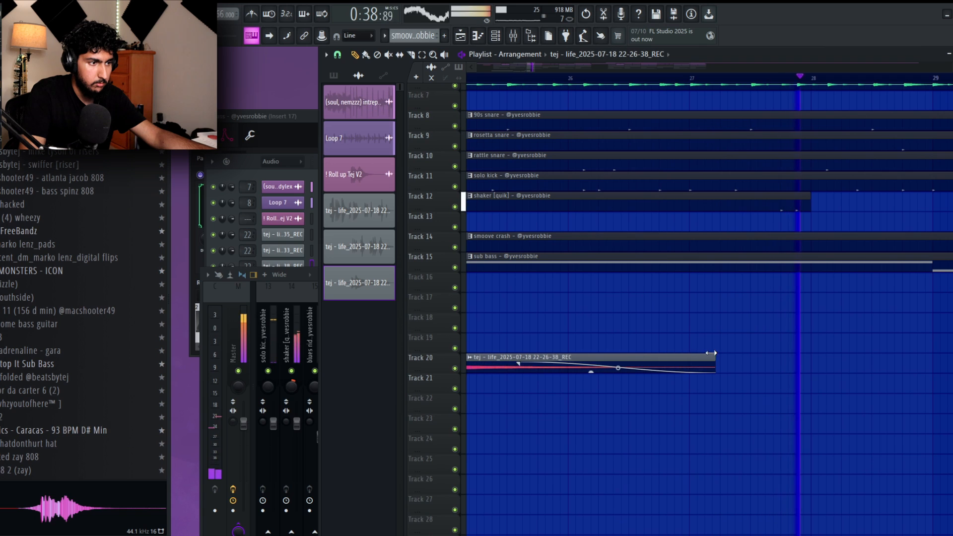
Discard the guitar take in progress and record a replacement on Track 7 from bar 23.
scroll(670, 387, "down", 2)
scroll(749, 374, "left", 2)
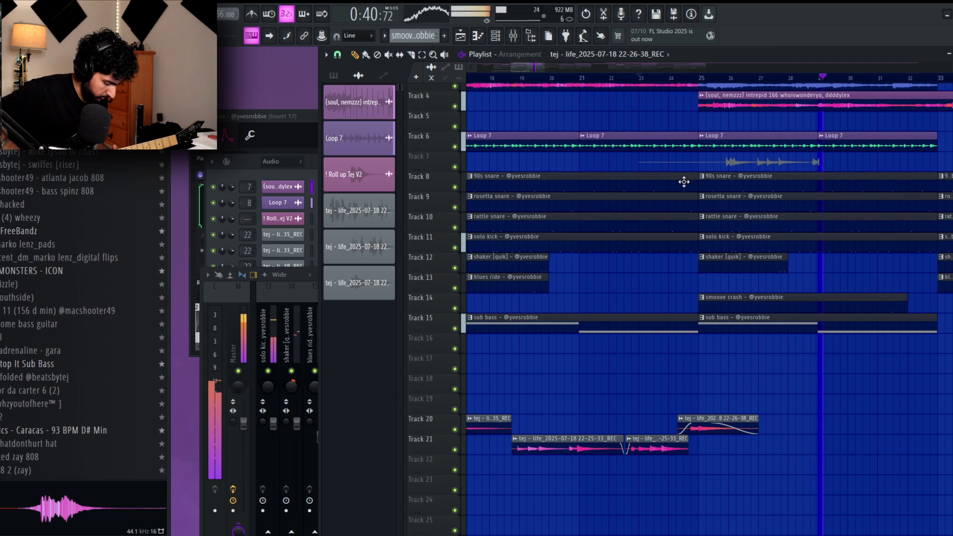
key("space")
key("ctrl+z")
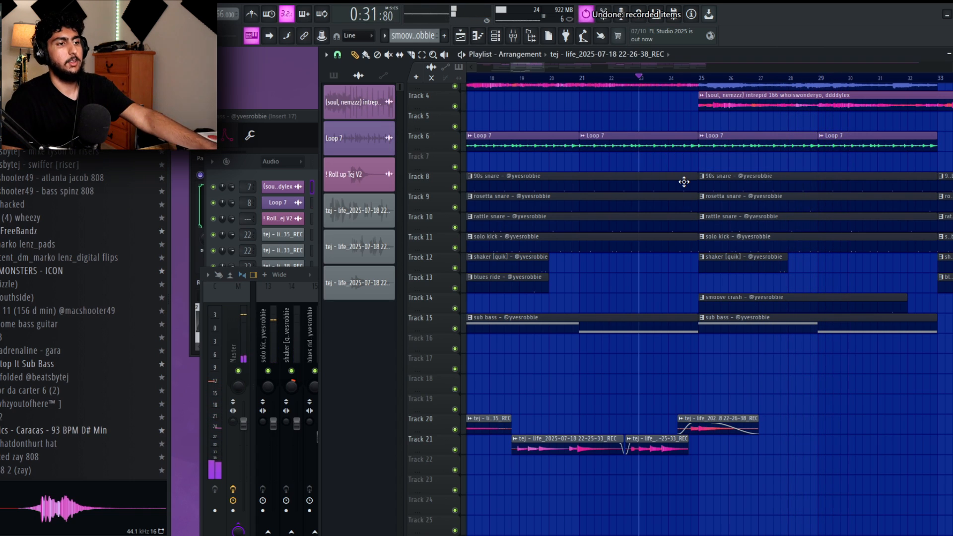
key("space")
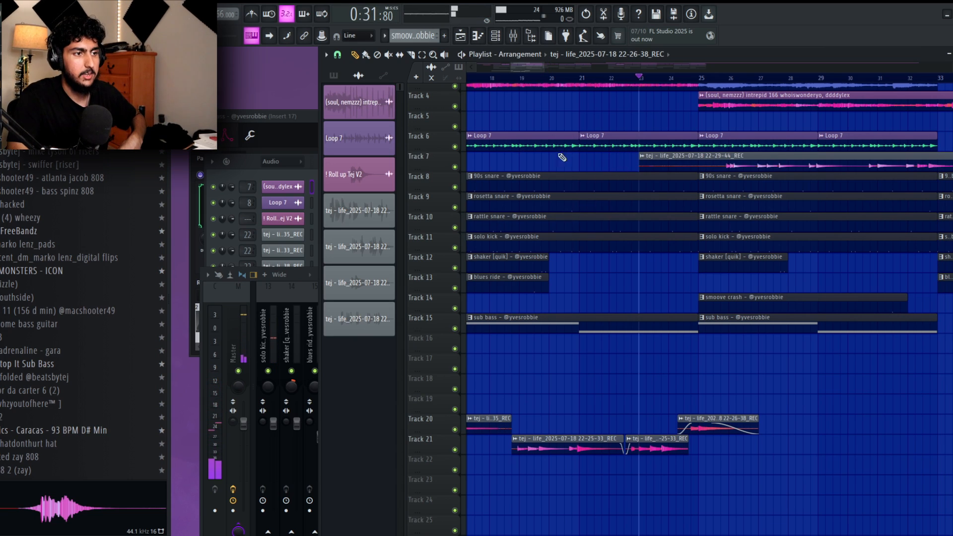
Normalize the new guitar recording on Track 7 and trim its silent start to just before bar 26.
double_click(743, 165)
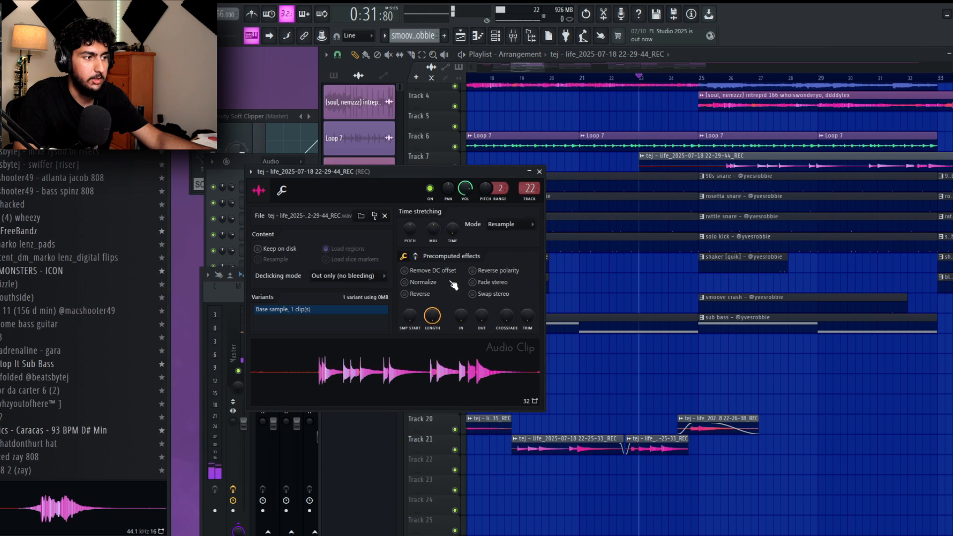
left_click(424, 285)
left_click_drag(814, 377, 876, 378)
scroll(796, 378, "up", 3)
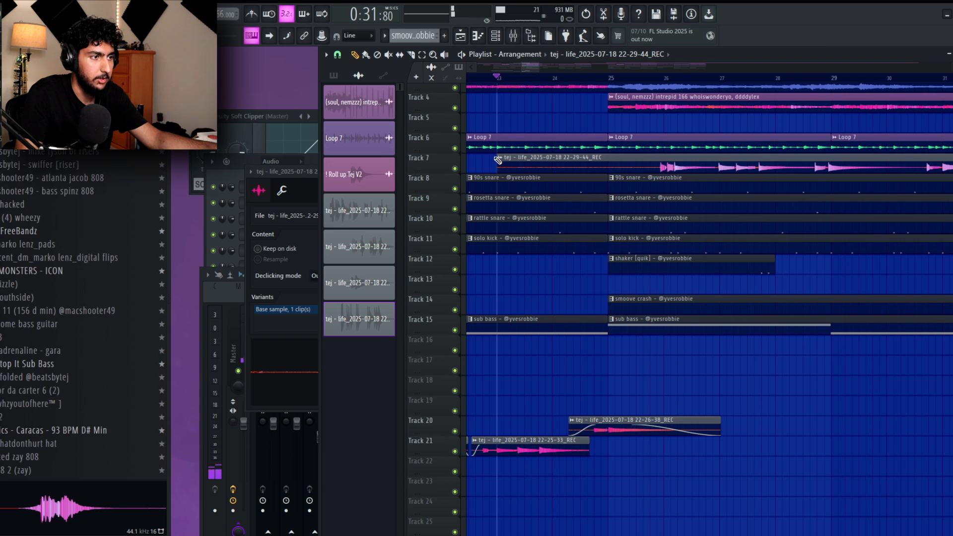
left_click_drag(500, 161, 707, 164)
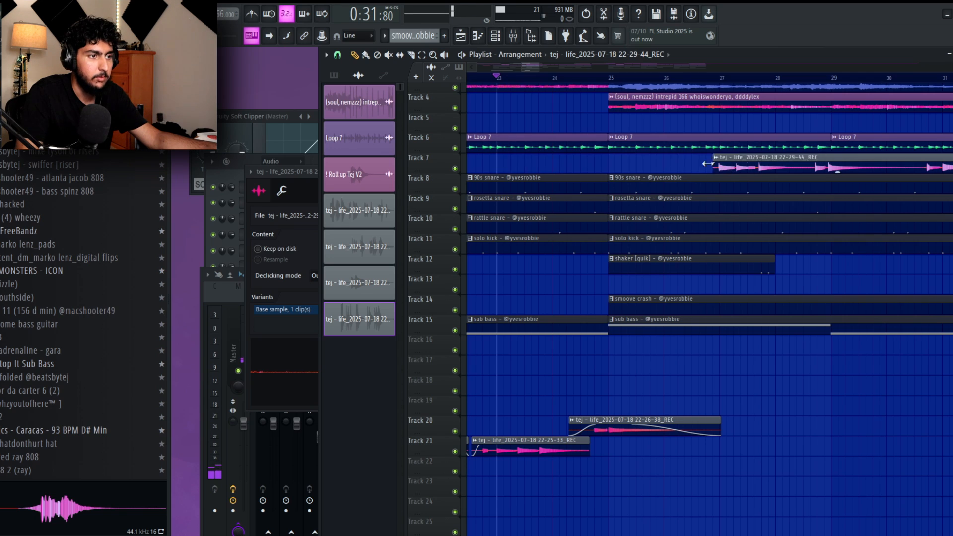
Play back the Track 7 guitar clip with the full beat from around bar 25, with the metronome on.
left_click(599, 77)
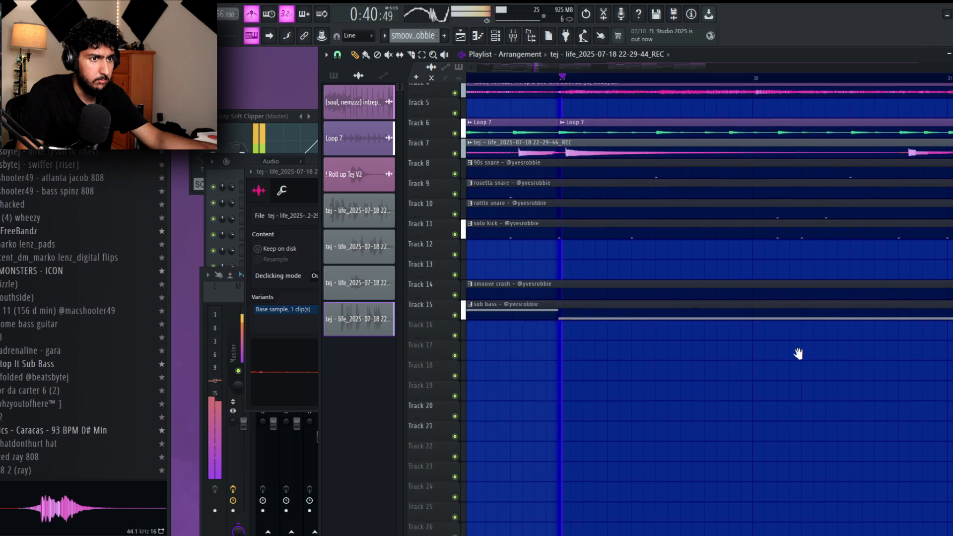
left_click_drag(797, 354, 741, 372)
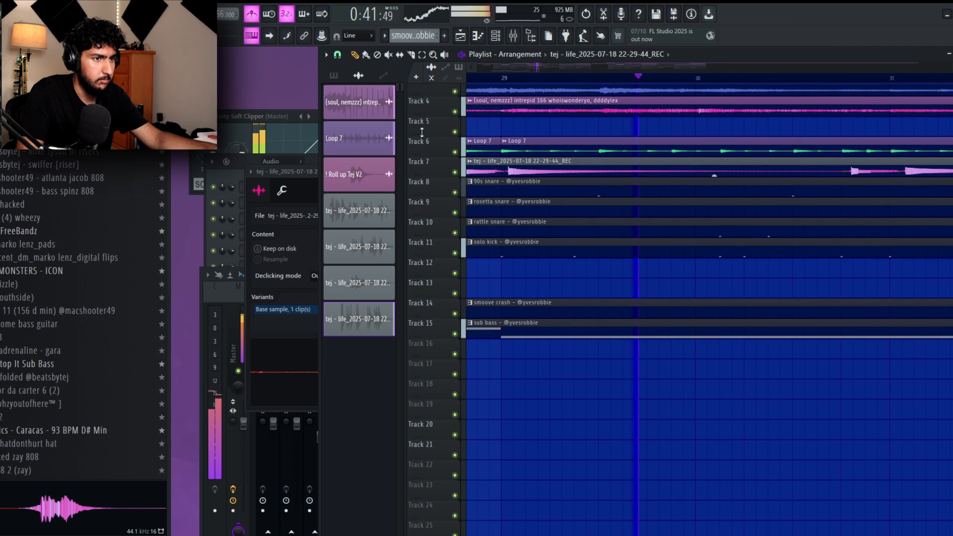
left_click_drag(854, 383, 693, 398)
left_click_drag(776, 349, 698, 321)
scroll(699, 320, "down", 3)
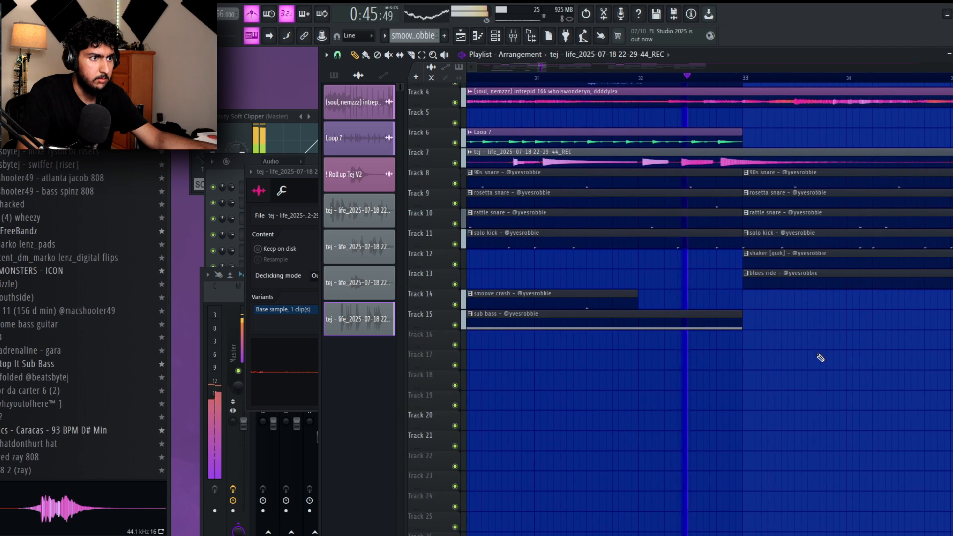
Move the Track 7 guitar recording down to Track 17, keeping its start just before bar 26.
scroll(836, 323, "down", 3)
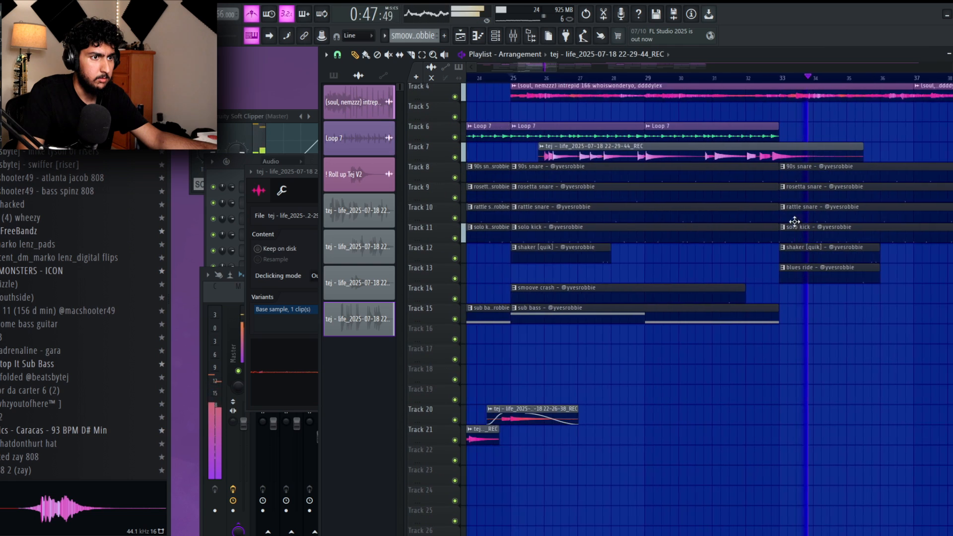
scroll(794, 221, "down", 2)
left_click_drag(701, 161, 718, 363)
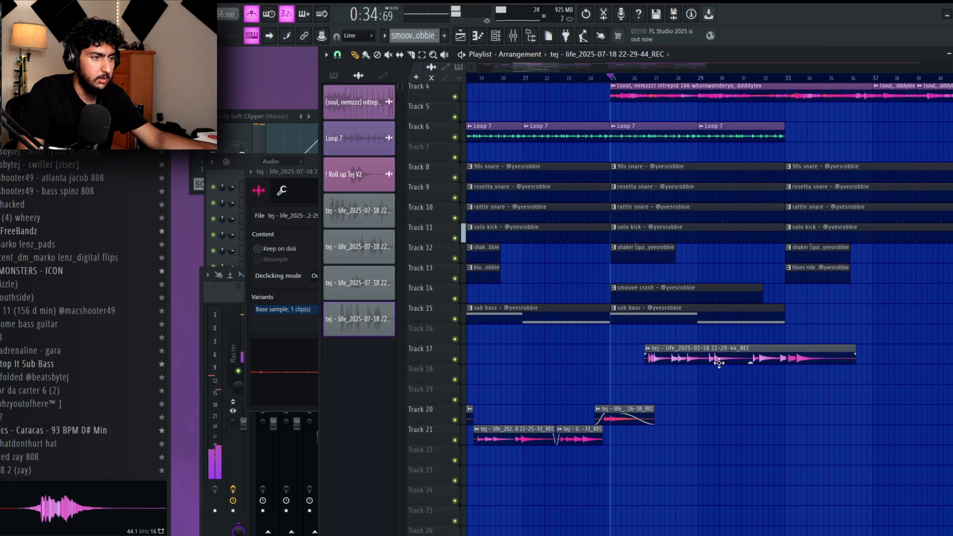
key("ctrl+z")
left_click_drag(653, 150, 653, 352)
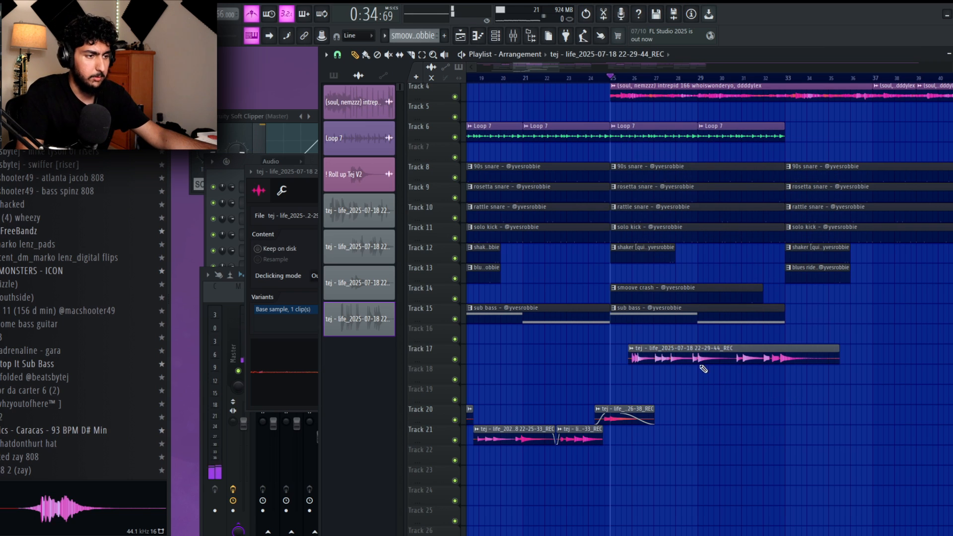
Nudge the Track 17 guitar clip slightly earlier and start playback from bar 25 with the metronome off.
scroll(704, 368, "up", 10)
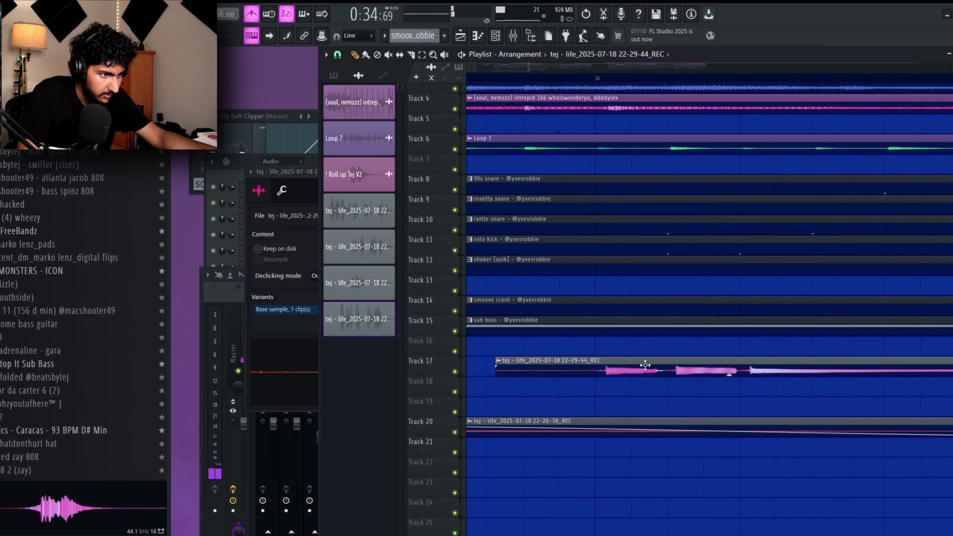
left_click_drag(645, 365, 637, 366)
key("space")
left_click_drag(789, 385, 838, 356)
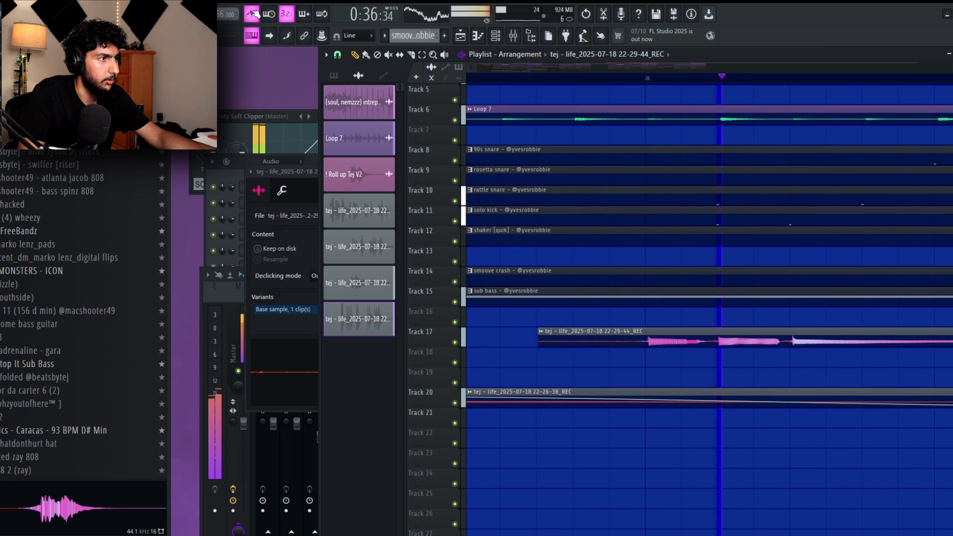
left_click(255, 14)
Check the Track 17 guitar clip's timing against the beat up to around bar 29, stopping playback there.
left_click_drag(729, 353, 694, 334)
scroll(779, 328, "down", 3)
scroll(808, 353, "down", 1)
left_click_drag(808, 353, 738, 327)
left_click_drag(914, 328, 629, 322)
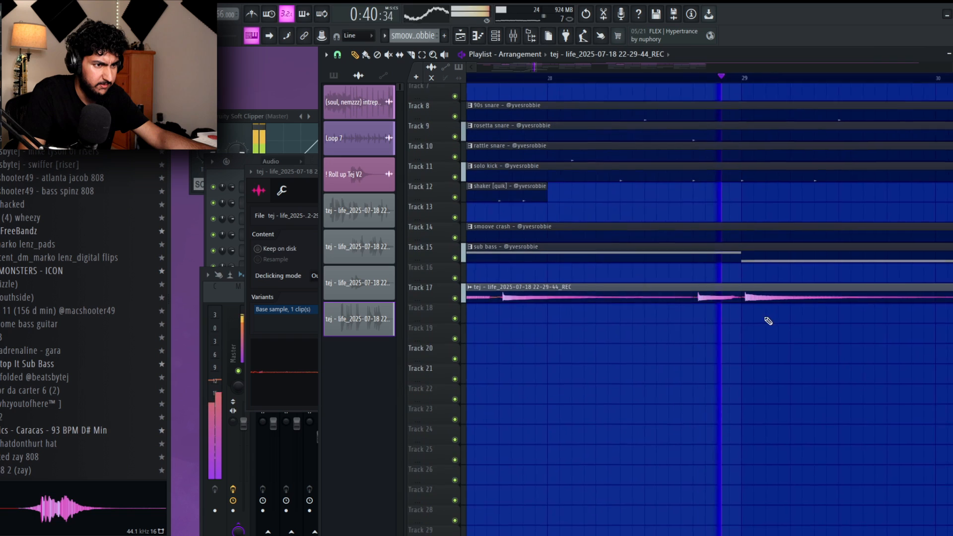
left_click_drag(826, 318, 548, 302)
scroll(751, 304, "down", 3)
mouse_move(857, 311)
left_mouse_down()
mouse_move(751, 305)
mouse_move(850, 299)
left_mouse_up()
key("space")
Solo Track 17, listen to the guitar from bar 29, and bring all the other tracks back in.
right_click(454, 272)
left_click_drag(605, 73, 588, 76)
left_click(591, 77)
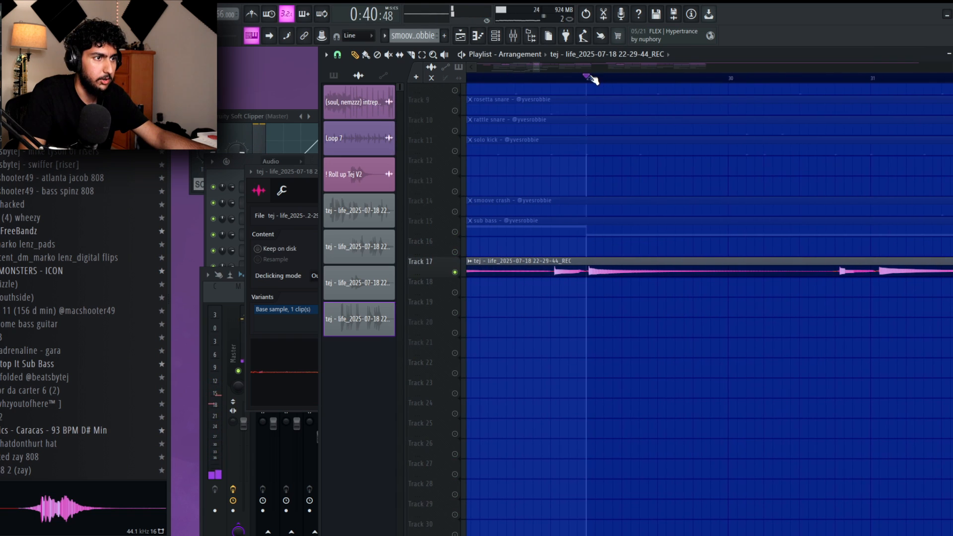
key("space")
key("space")
right_click(455, 252)
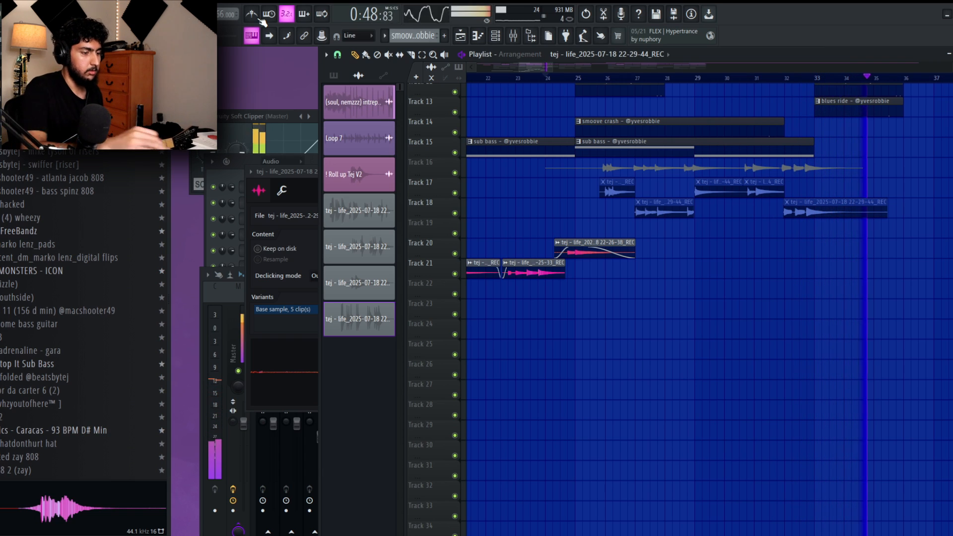
Unmute the Track 19 guitar clip that starts at bar 29 and set the playhead just before bar 29.
key("space")
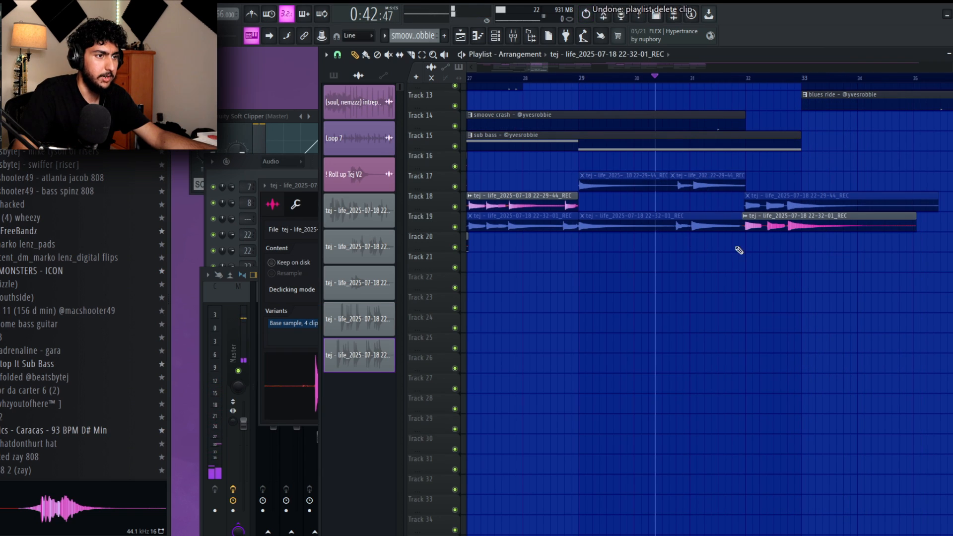
right_click(697, 225, "alt")
left_click_drag(682, 245, 740, 251)
scroll(737, 251, "down", 2)
left_click_drag(651, 94, 634, 94)
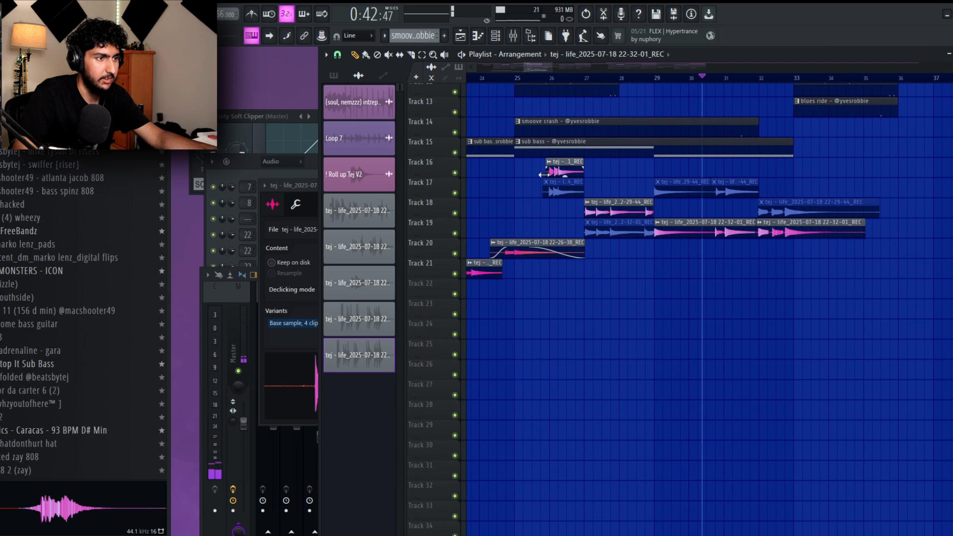
left_click_drag(677, 86, 660, 86)
left_click(629, 80)
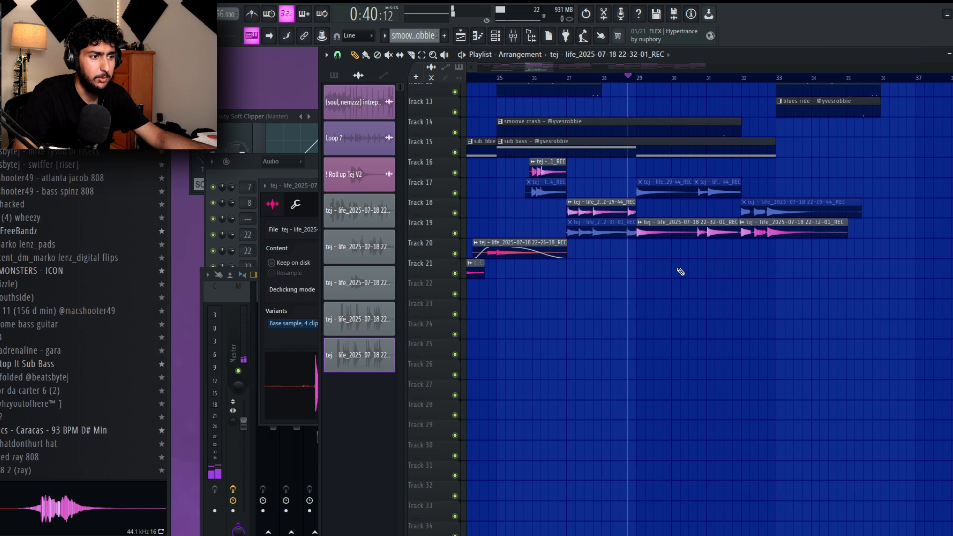
Mute the Track 19 guitar clip that starts at bar 29 and record another guitar take on Track 16 from bar 27.
scroll(678, 269, "up", 2)
right_click(690, 220, "alt")
key("space")
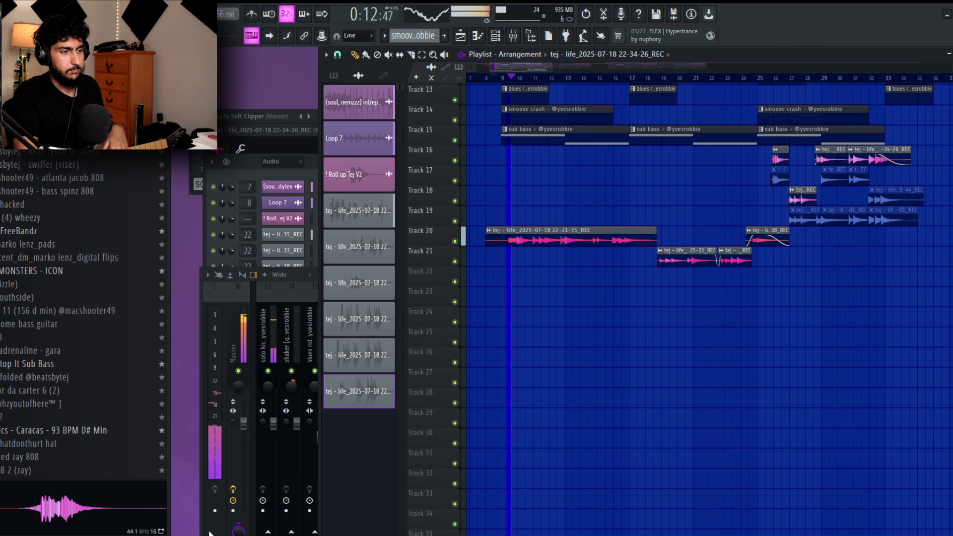
Show the mixer and play back the arrangement with the edited guitar parts from around bar 13 to past bar 32.
key("F9")
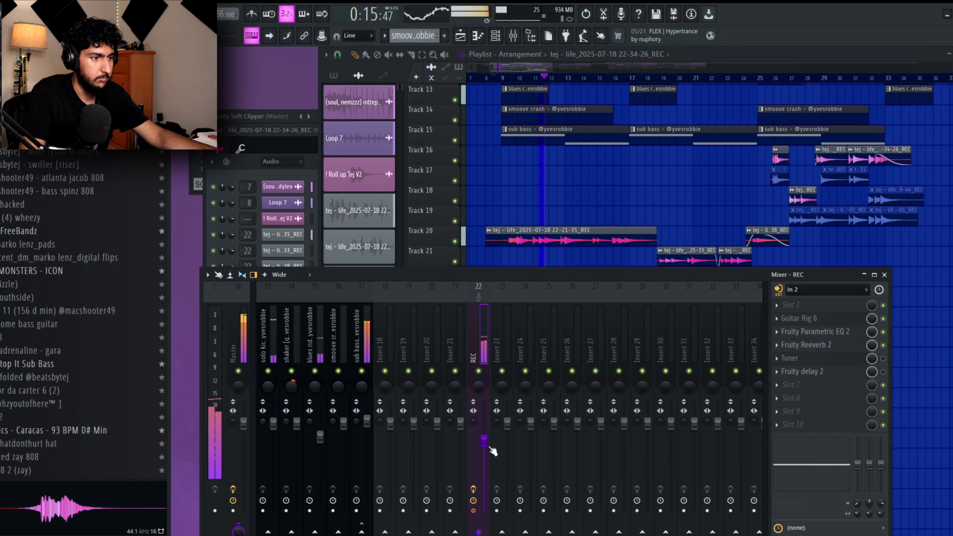
right_click(587, 213)
scroll(605, 308, "down", 2)
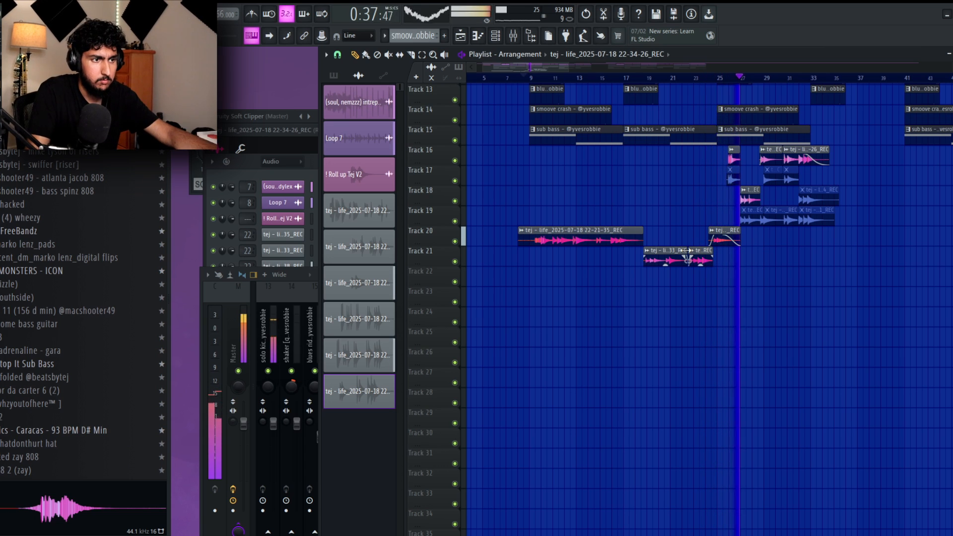
scroll(744, 277, "up", 5)
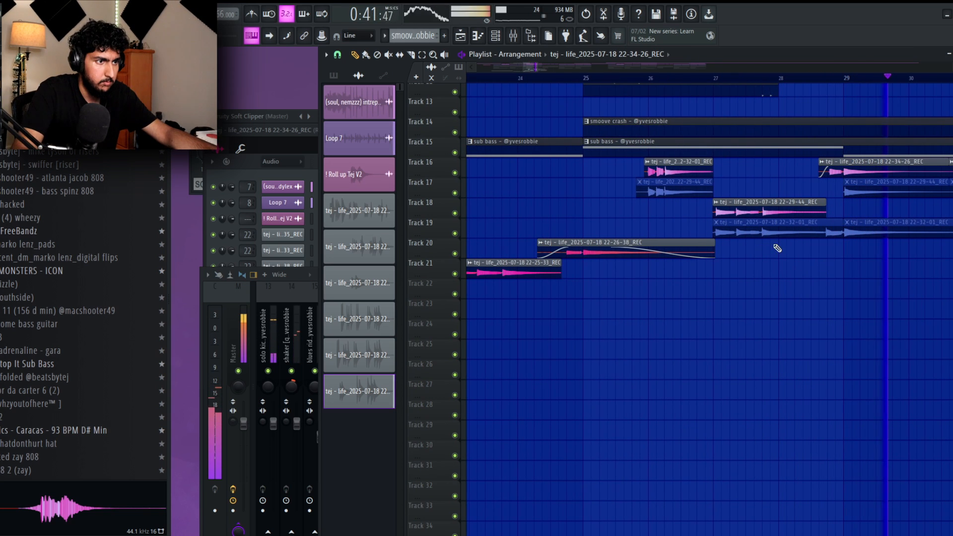
left_click_drag(845, 285, 670, 290)
left_click_drag(891, 293, 854, 289)
scroll(876, 293, "down", 1)
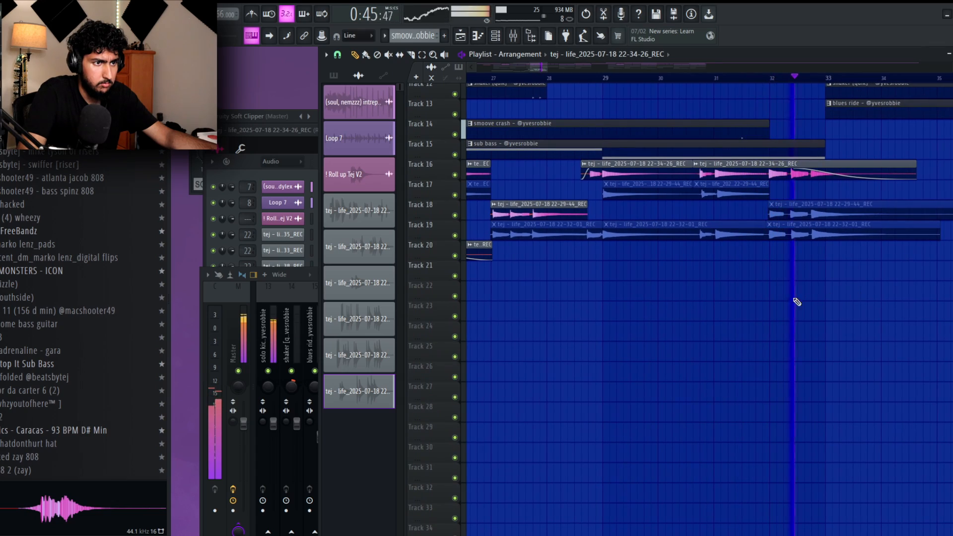
left_click_drag(665, 303, 765, 303)
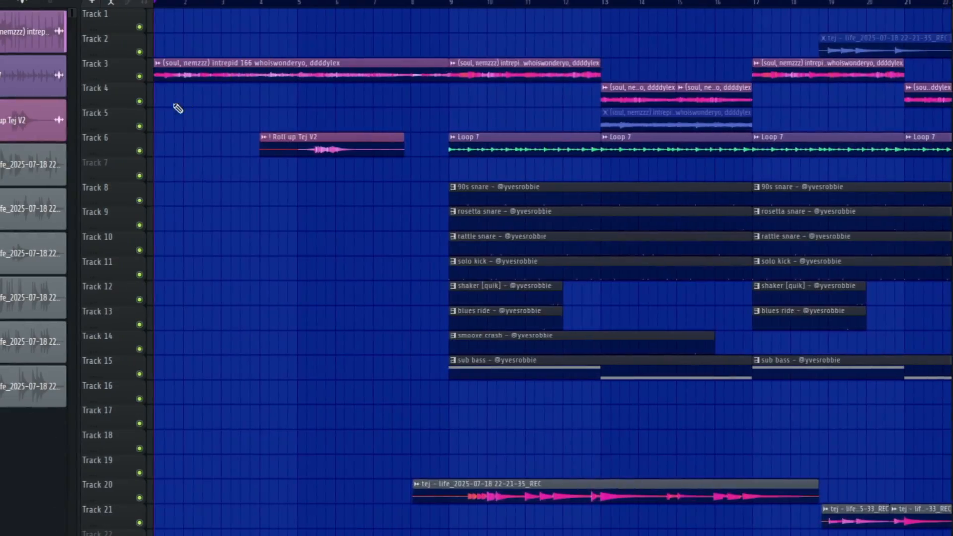
scroll(177, 107, "up", 4)
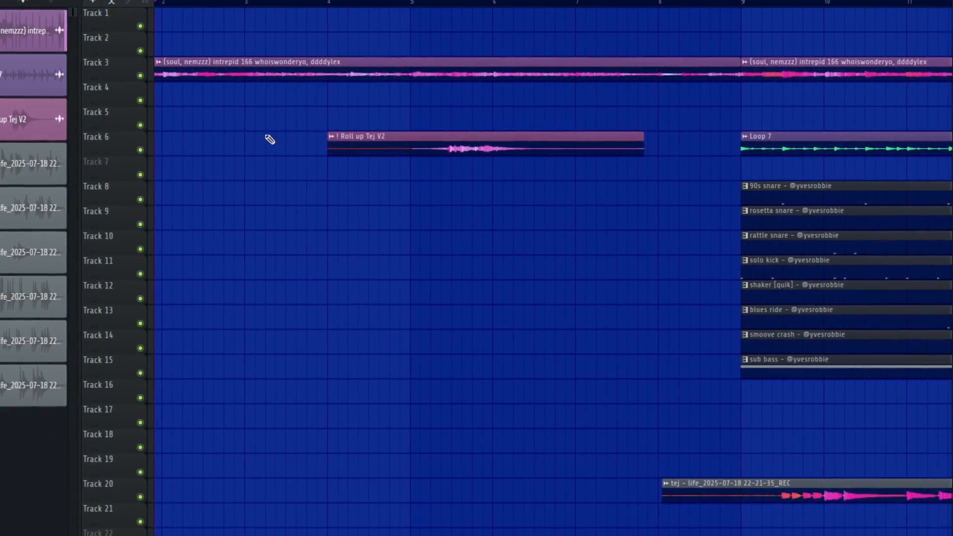
scroll(269, 140, "up", 3)
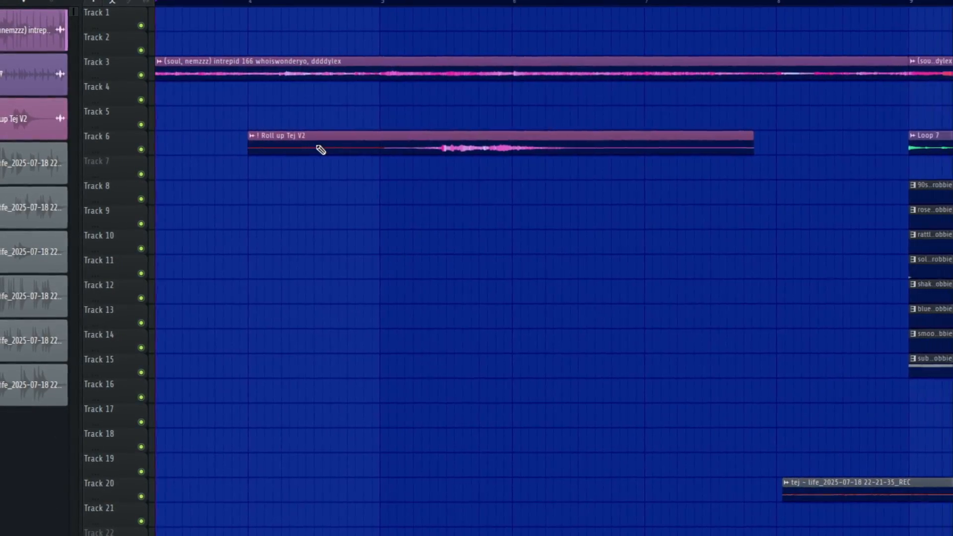